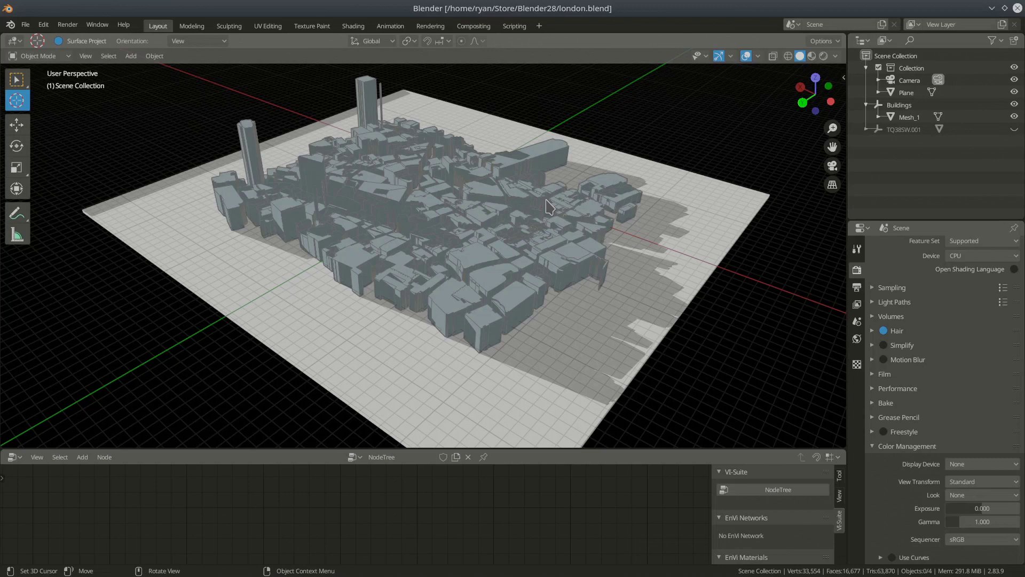
# - Turn off shadows in the 3D viewport's shading options
pyautogui.click(835, 56)
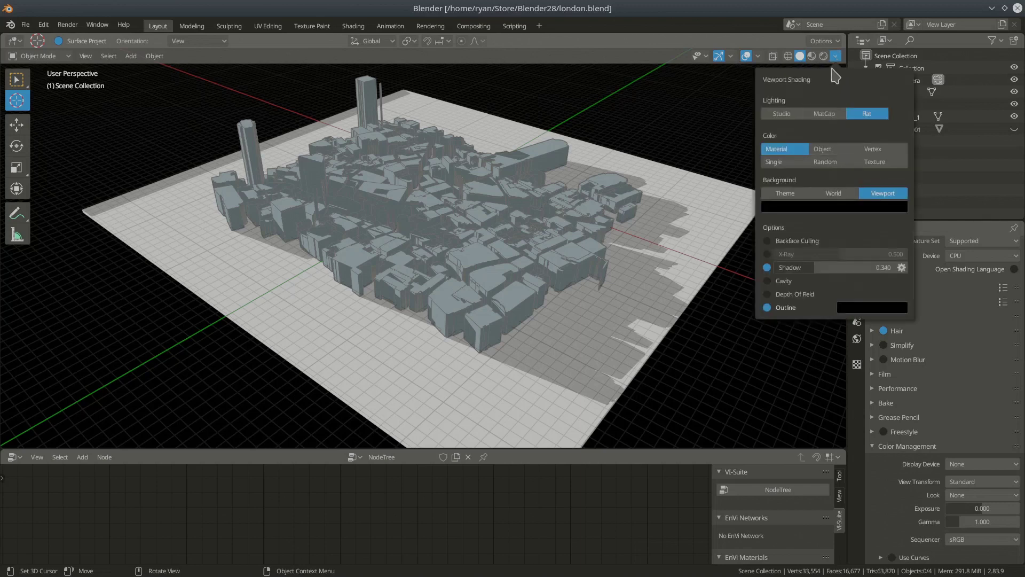
pyautogui.click(767, 267)
# - Examine the London city block and its ground plane from several angles and distances
pyautogui.scroll(-2, 536, 297)
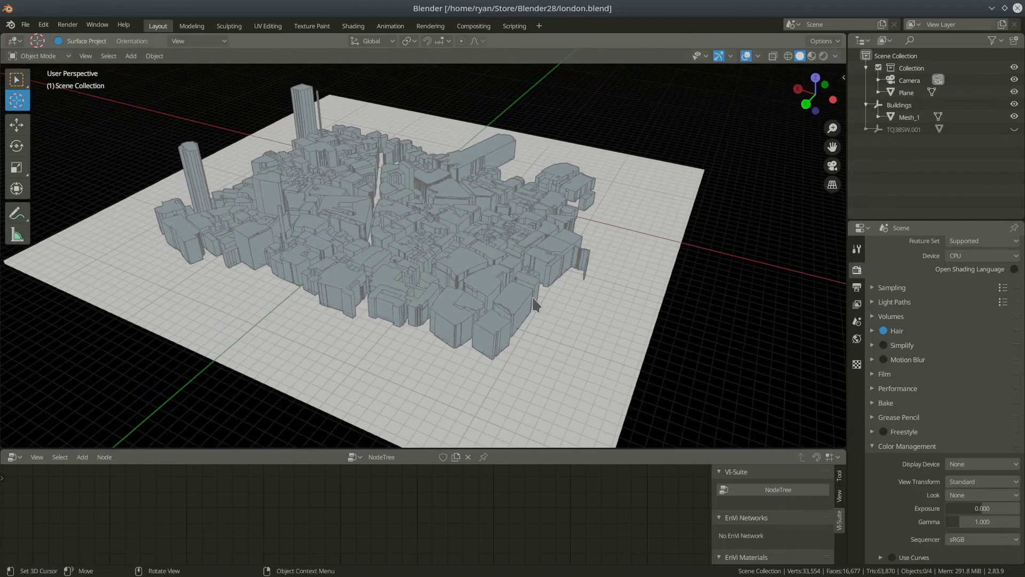
pyautogui.scroll(-3, 433, 305)
pyautogui.moveTo(425, 304); pyautogui.dragTo(453, 294, button='middle')
pyautogui.scroll(4, 458, 290)
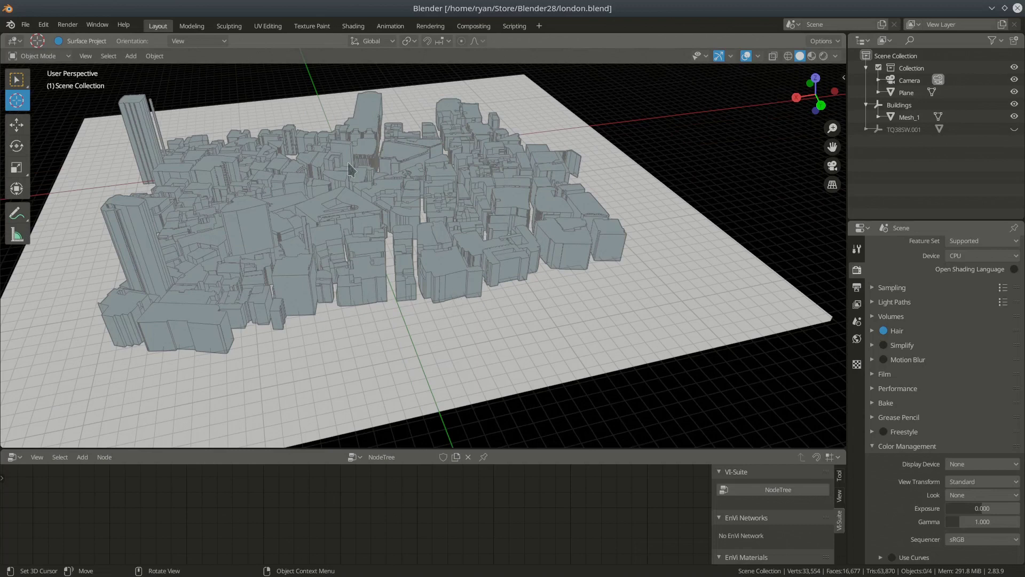
pyautogui.moveTo(384, 269); pyautogui.dragTo(442, 292, button='middle')
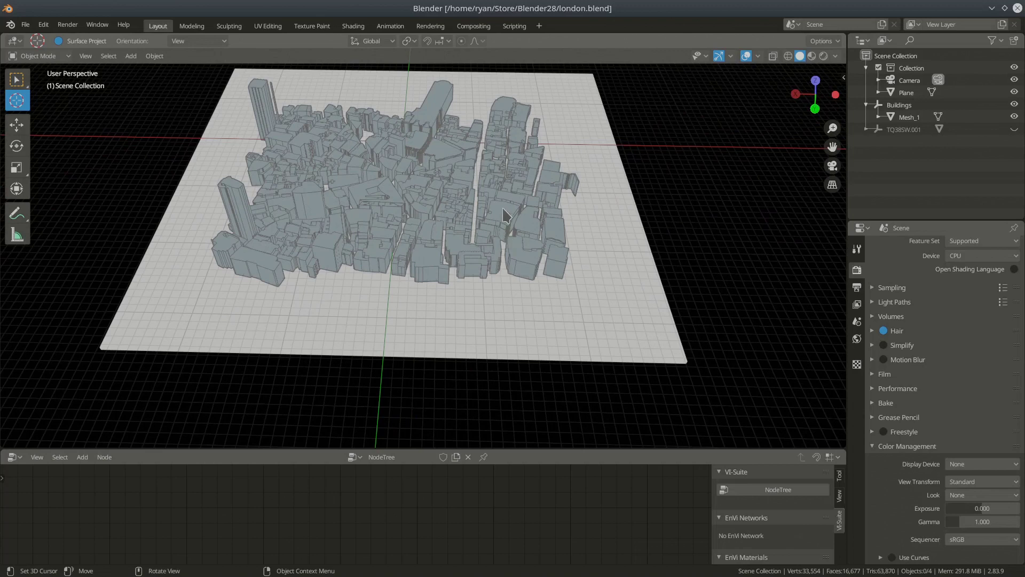
pyautogui.moveTo(451, 312); pyautogui.dragTo(417, 258, button='middle')
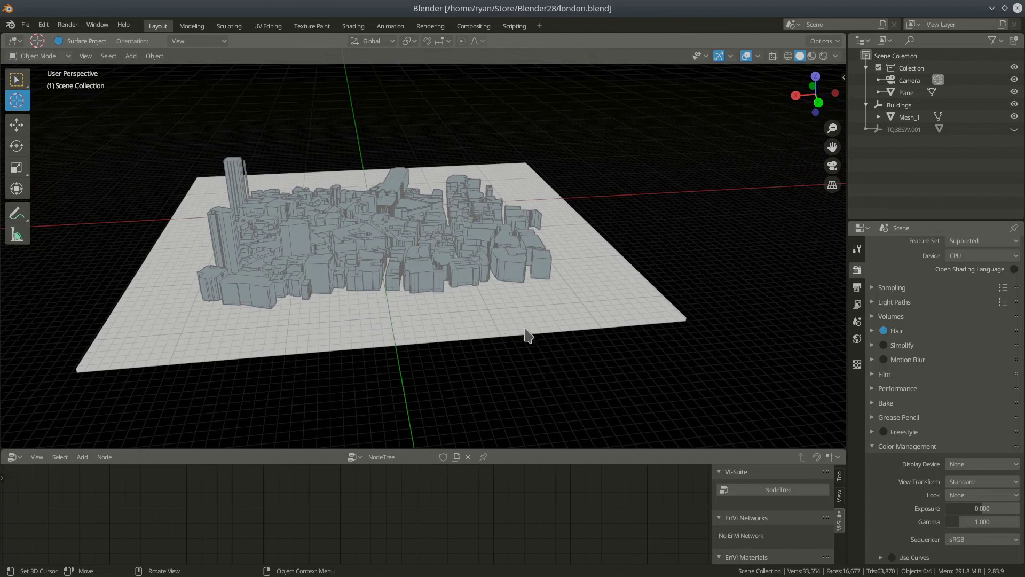
pyautogui.moveTo(579, 356); pyautogui.dragTo(538, 247, button='middle')
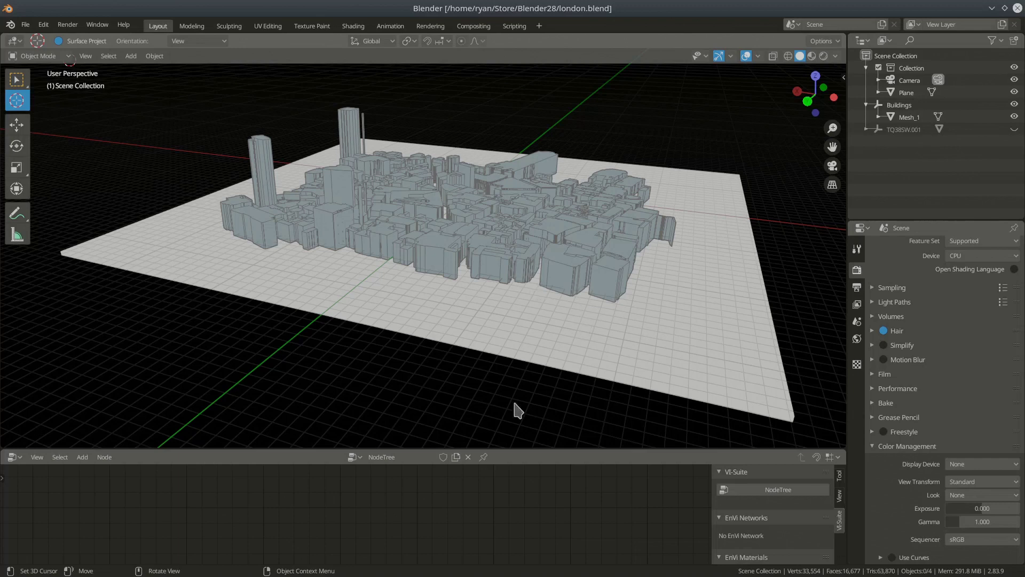
# - Enlarge the node editor area, keep it as VI-Suite Nodes and choose the existing NodeTree
pyautogui.moveTo(512, 447); pyautogui.dragTo(21, 356)
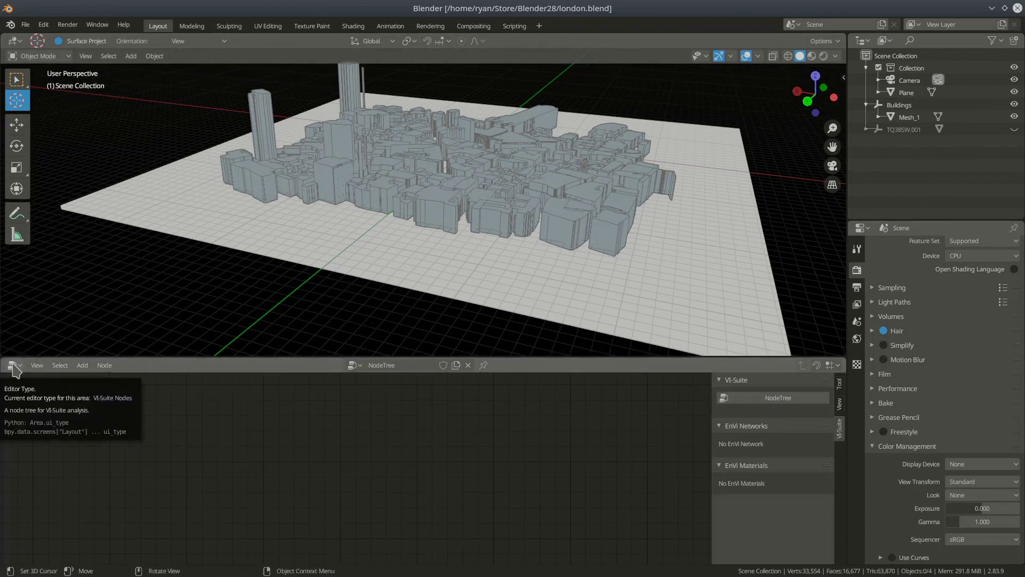
pyautogui.click(13, 365)
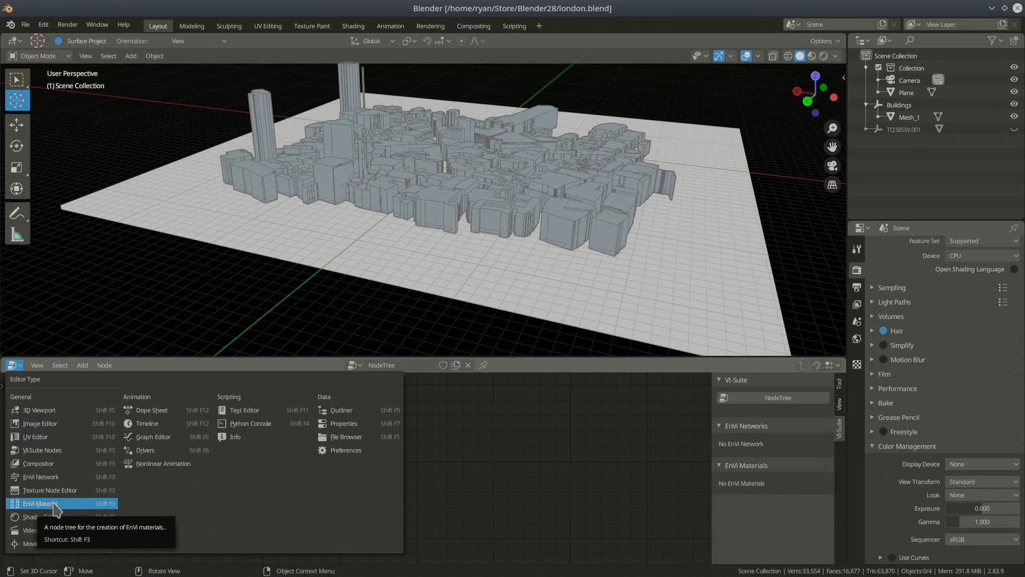
pyautogui.click(36, 451)
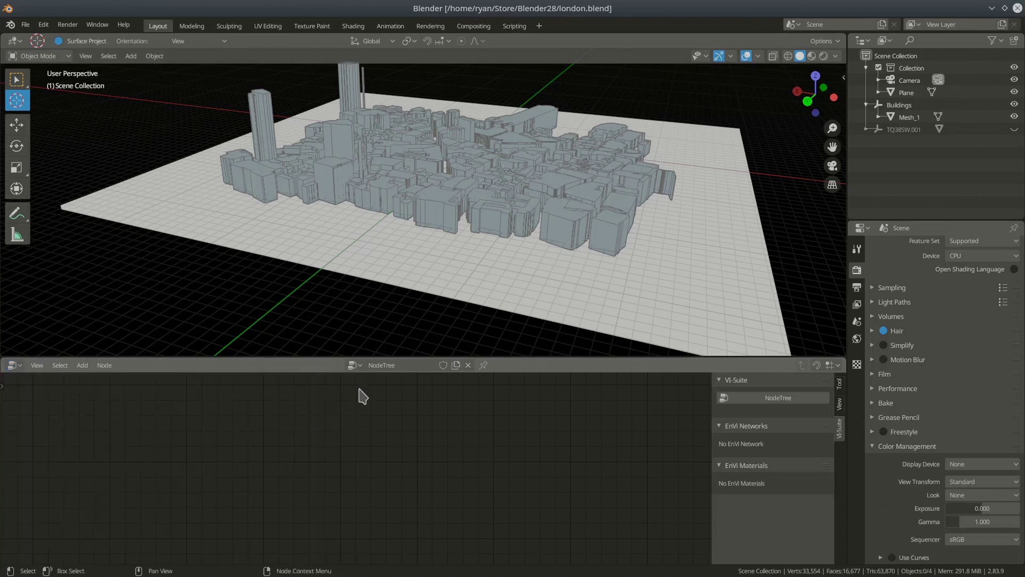
pyautogui.click(354, 364)
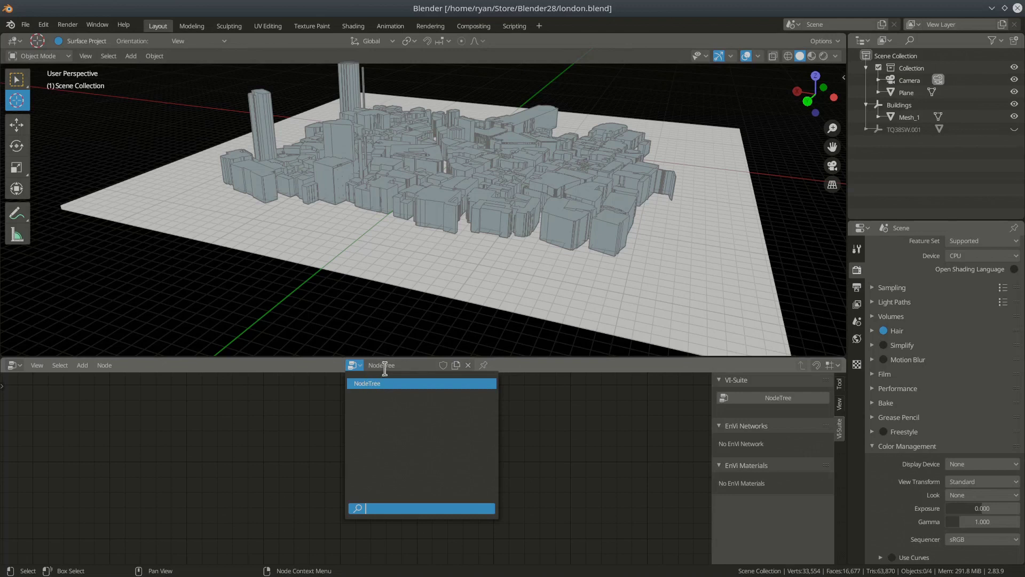
pyautogui.click(376, 383)
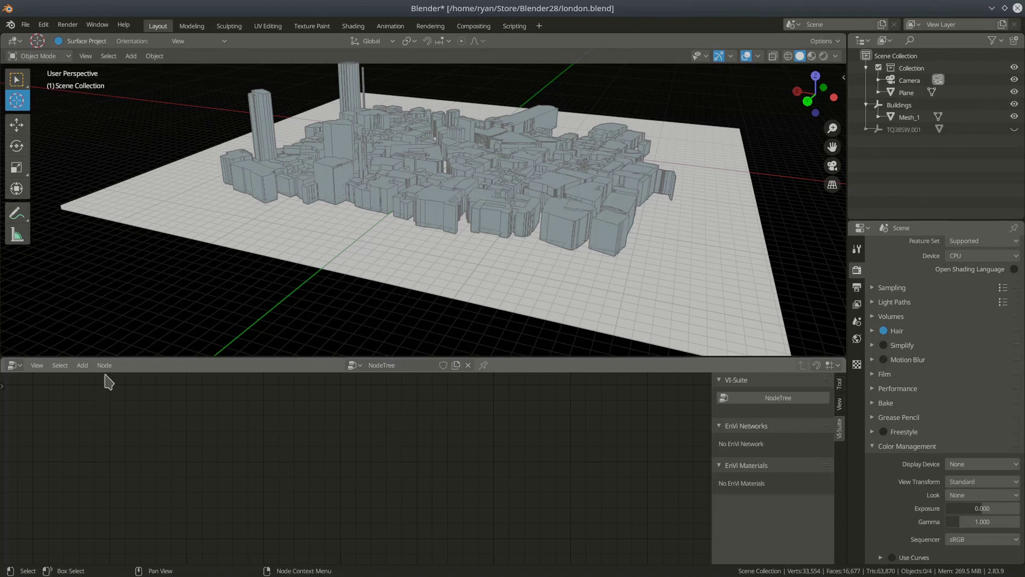
# - Add a VI Location input node to the node tree and give the node editor more height
pyautogui.click(82, 365)
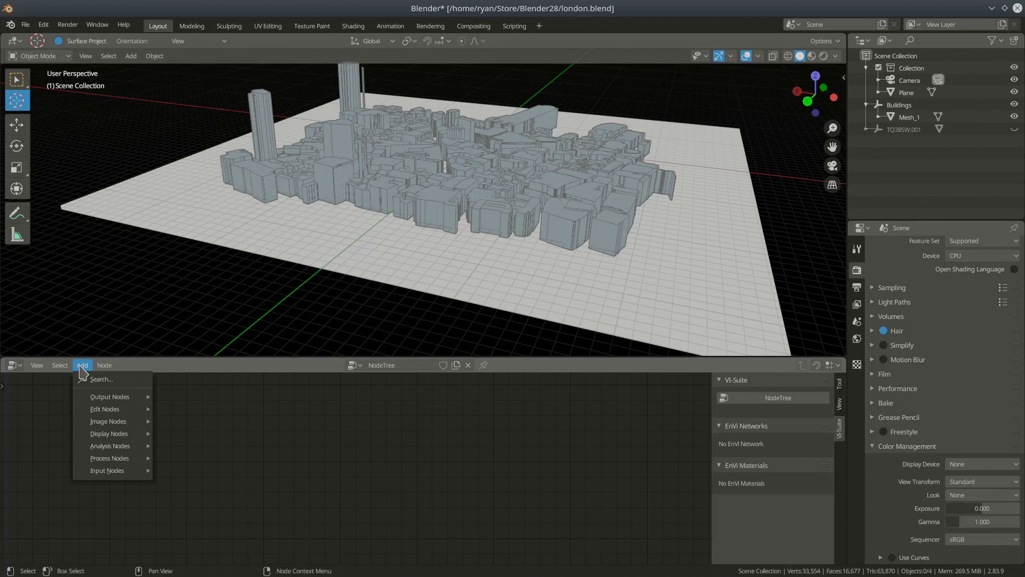
pyautogui.moveTo(112, 470)
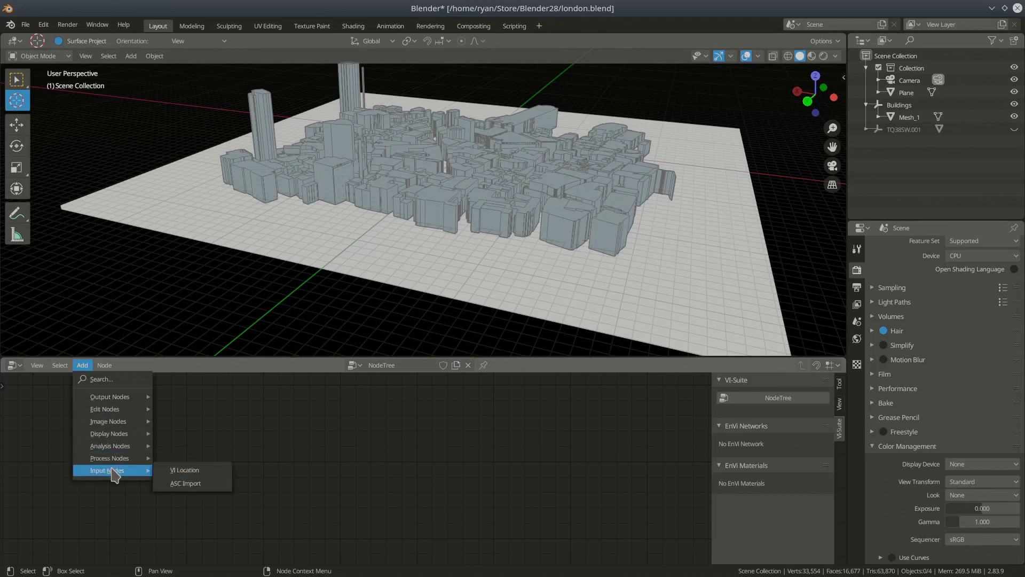
pyautogui.click(194, 472)
pyautogui.click(186, 402)
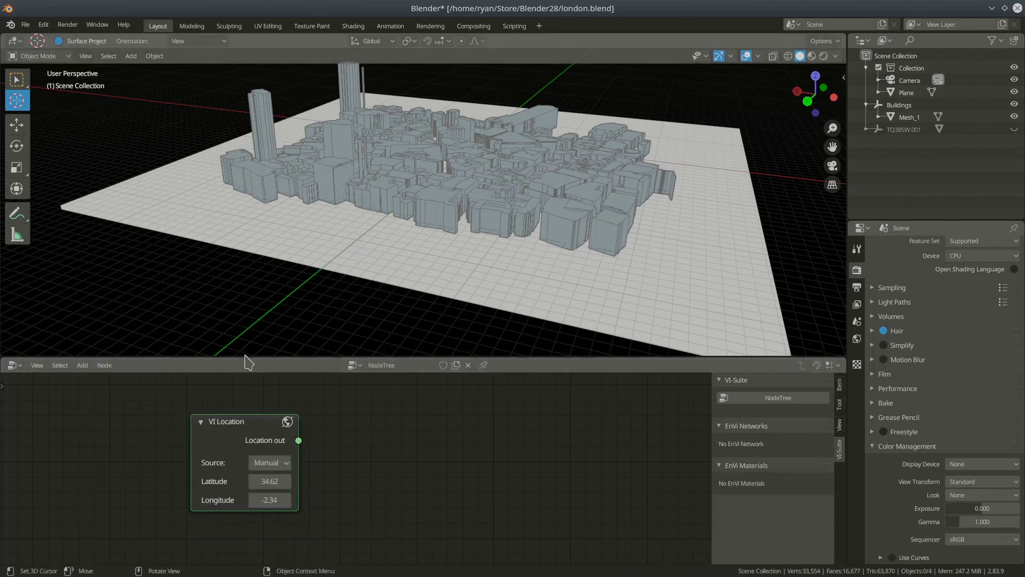
pyautogui.moveTo(247, 358); pyautogui.dragTo(257, 269)
pyautogui.scroll(3, 248, 418)
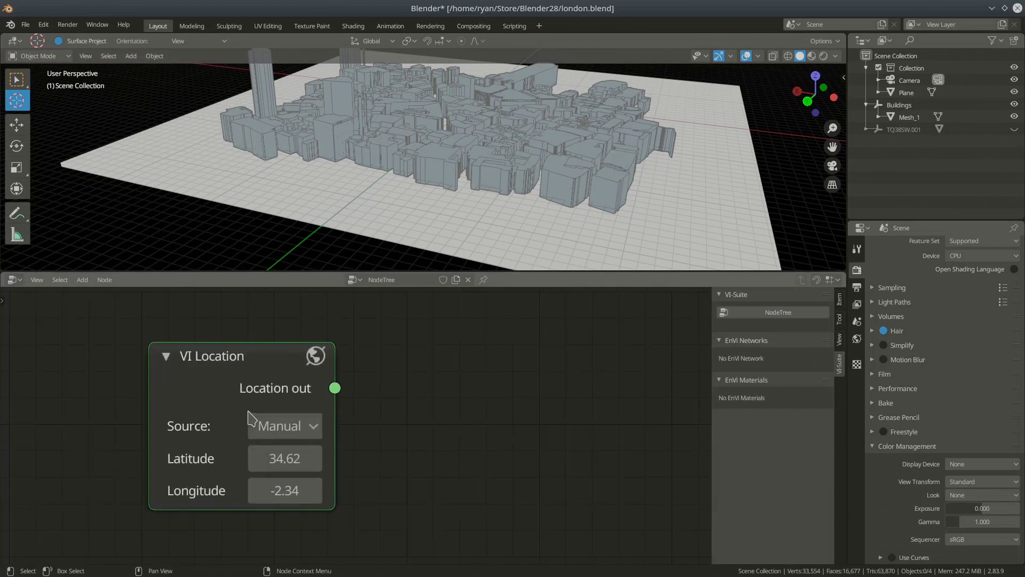
pyautogui.moveTo(375, 519); pyautogui.dragTo(415, 505, button='middle')
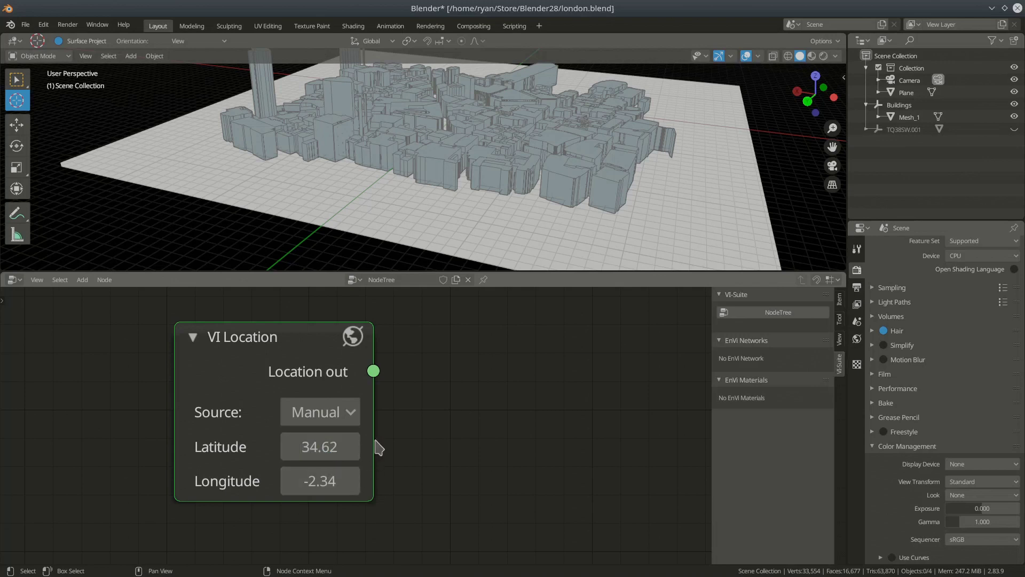
# - Set the VI Location node's source to EPW and widen the node so the weather file name is more readable
pyautogui.click(353, 416)
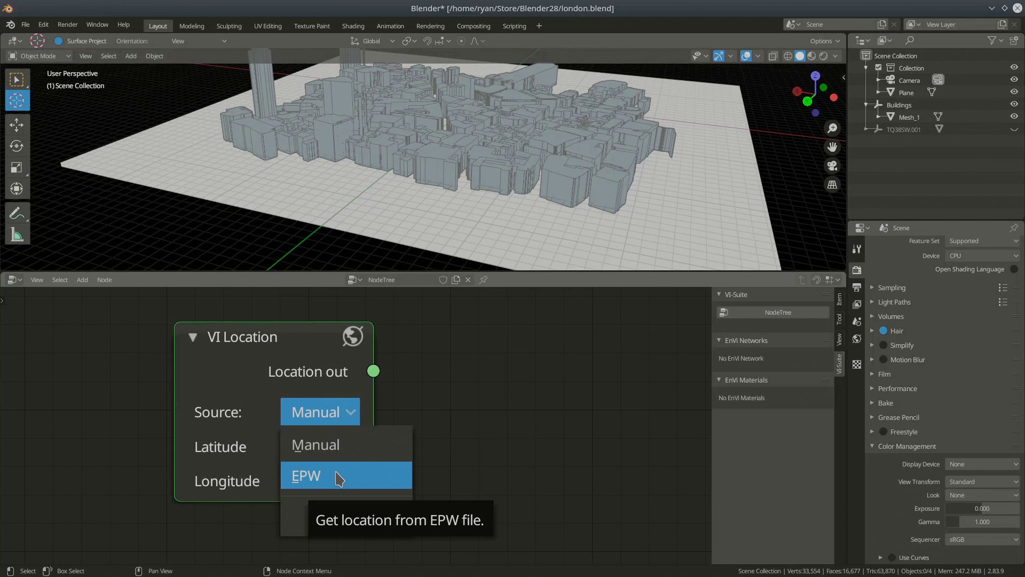
pyautogui.click(340, 478)
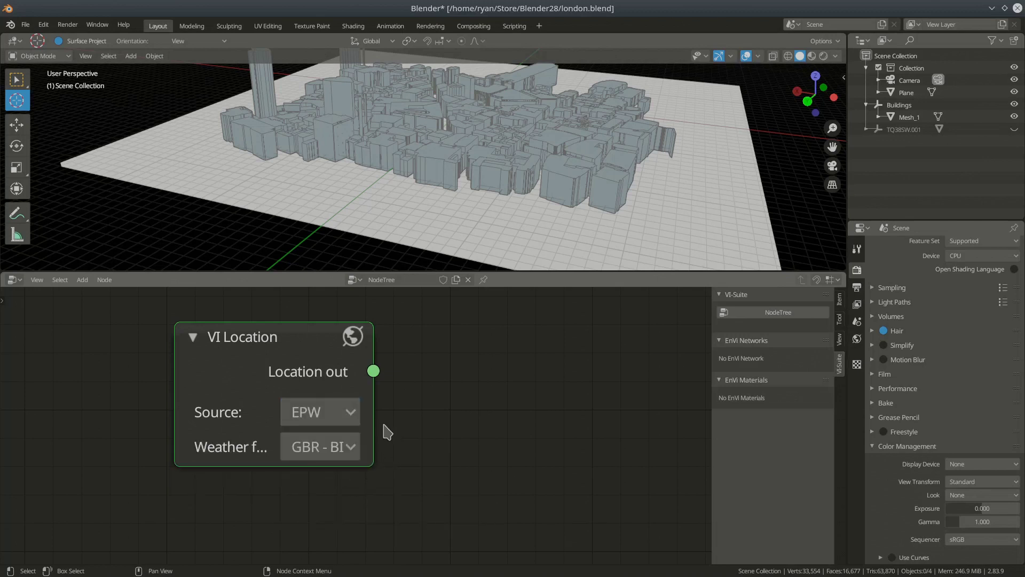
pyautogui.moveTo(371, 406); pyautogui.dragTo(512, 406)
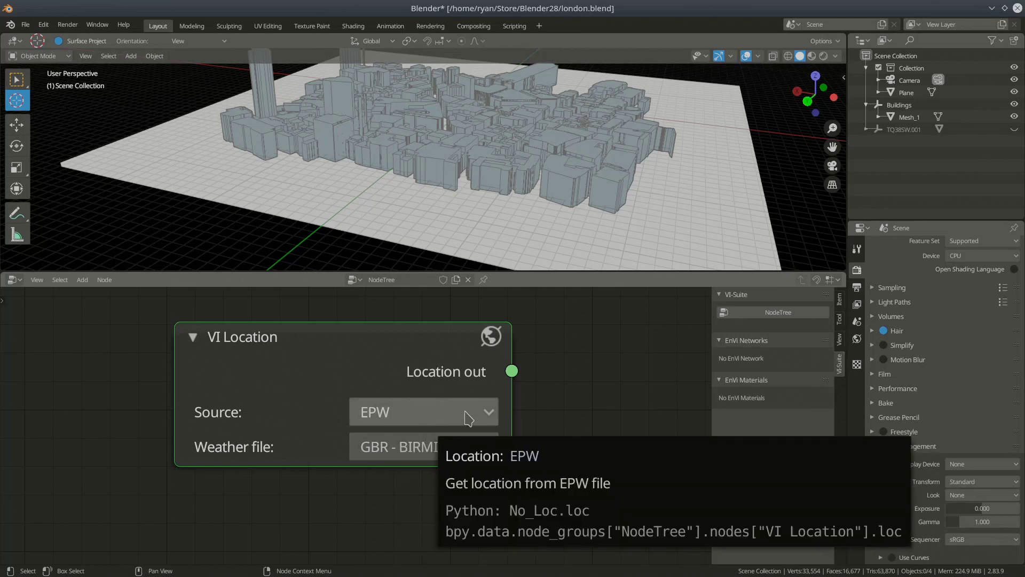
# - Switch the VI Location node's source back and forth between Manual and EPW, ending on EPW
pyautogui.click(490, 415)
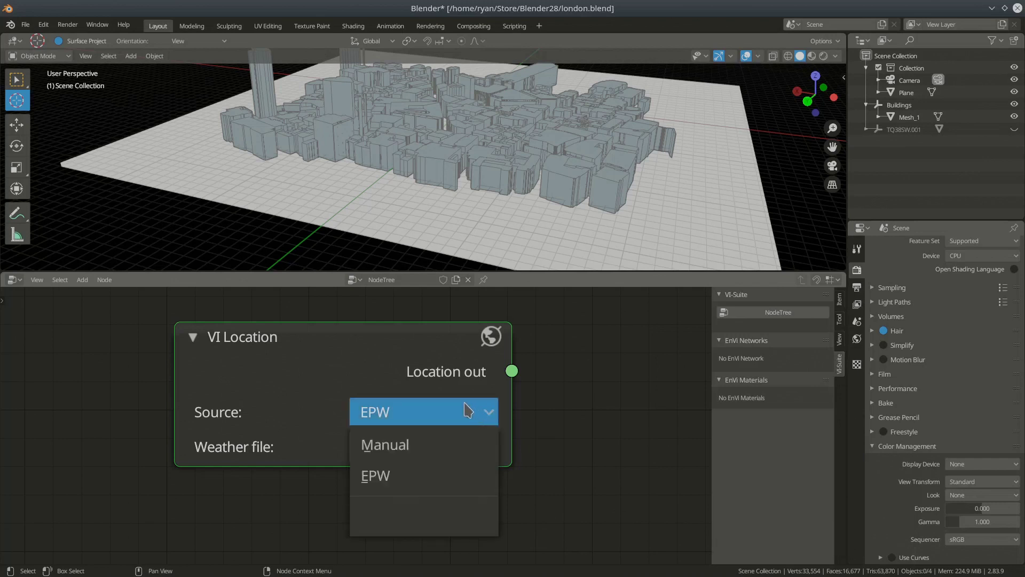
pyautogui.click(445, 444)
pyautogui.click(470, 415)
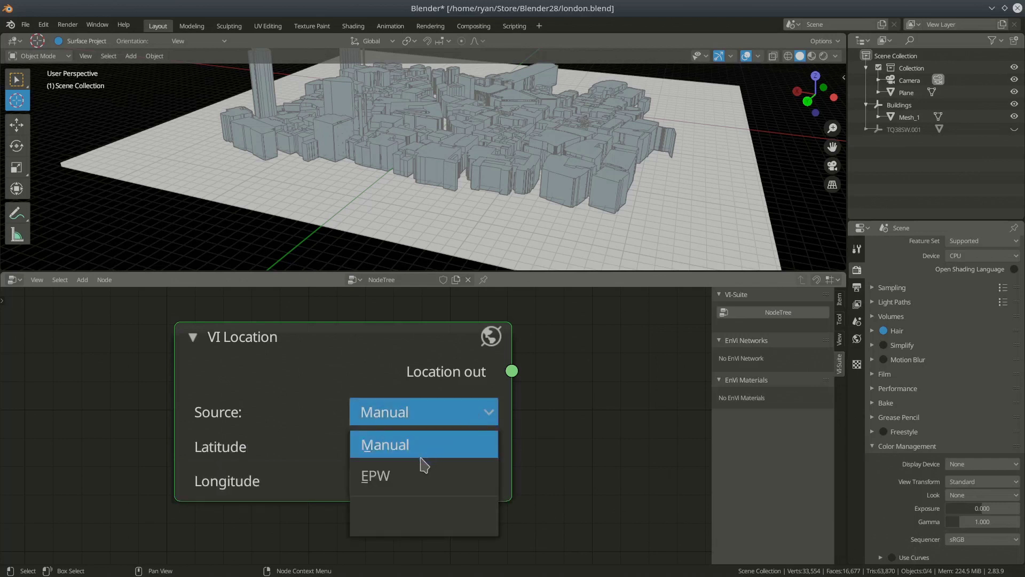
pyautogui.click(406, 475)
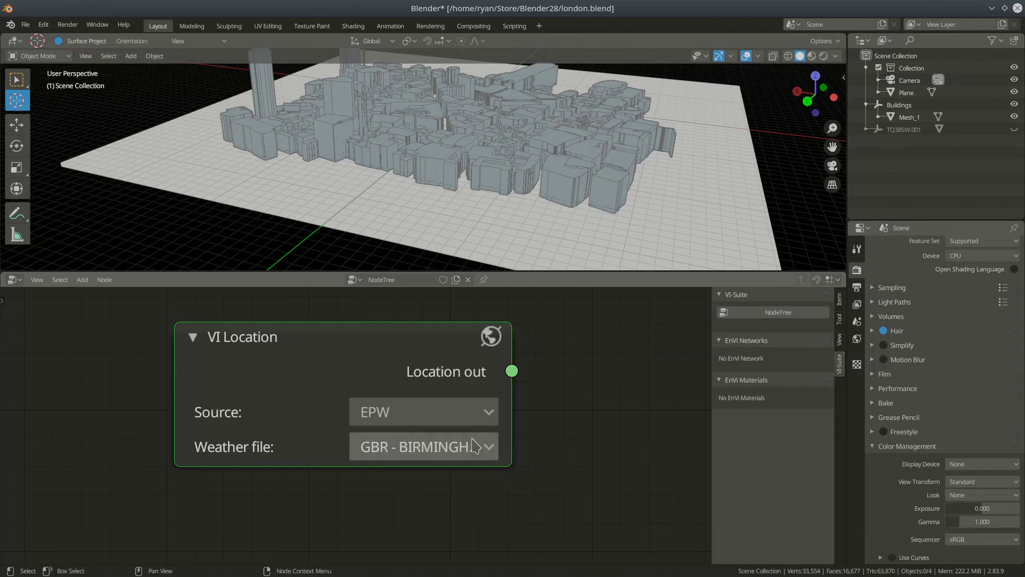
pyautogui.click(465, 416)
pyautogui.click(425, 462)
pyautogui.scroll(-4, 441, 416)
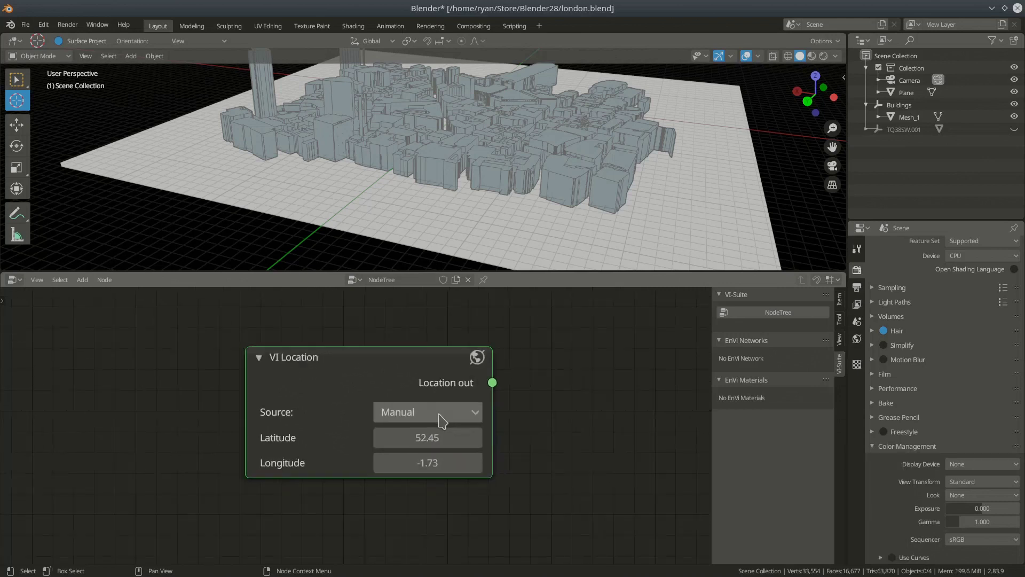
pyautogui.moveTo(476, 427); pyautogui.dragTo(366, 446, button='middle')
pyautogui.scroll(2, 374, 434)
pyautogui.click(329, 413)
pyautogui.click(312, 471)
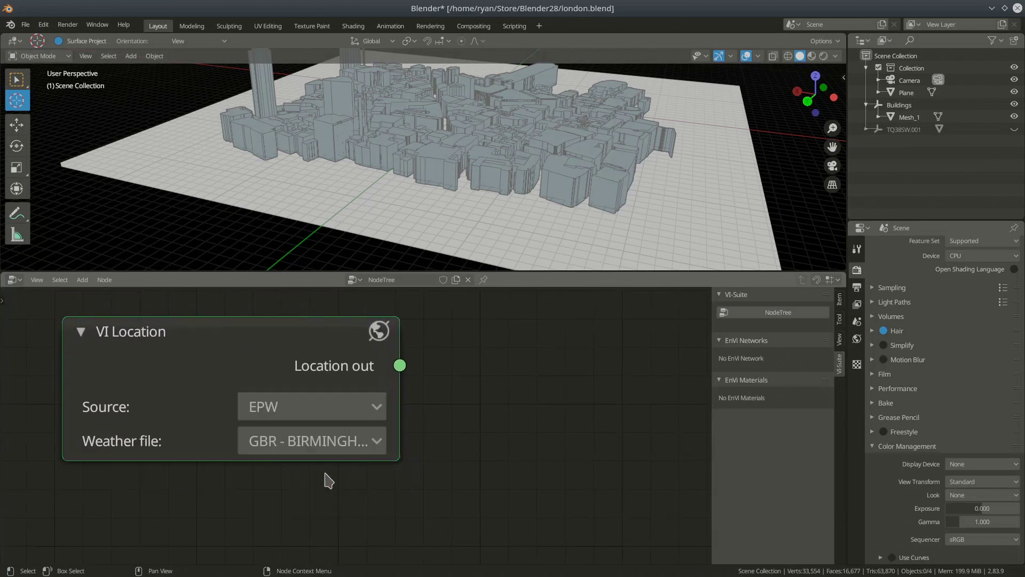
# - Set the VI Location node's source to Manual and make the node narrower
pyautogui.click(324, 415)
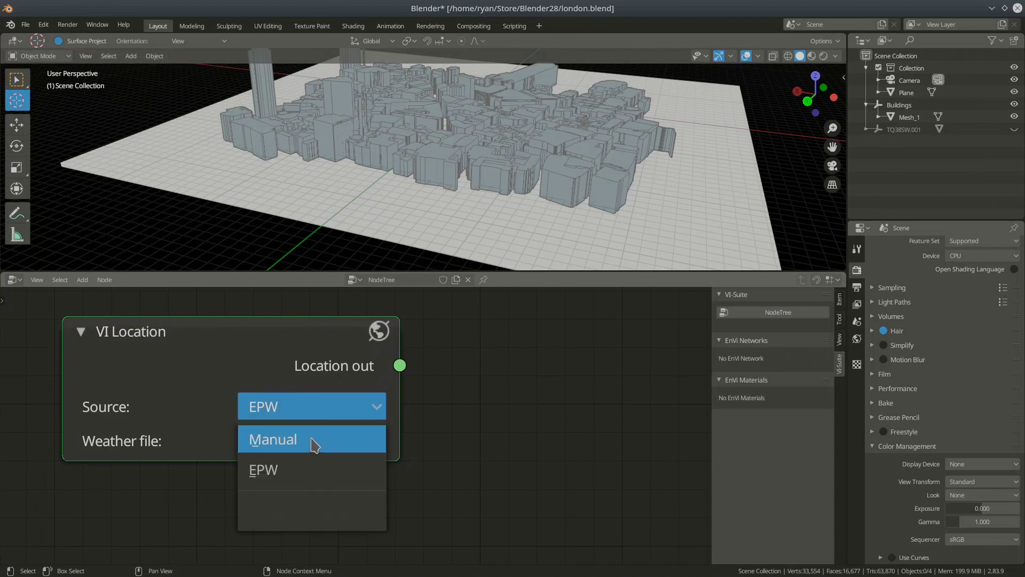
pyautogui.click(313, 439)
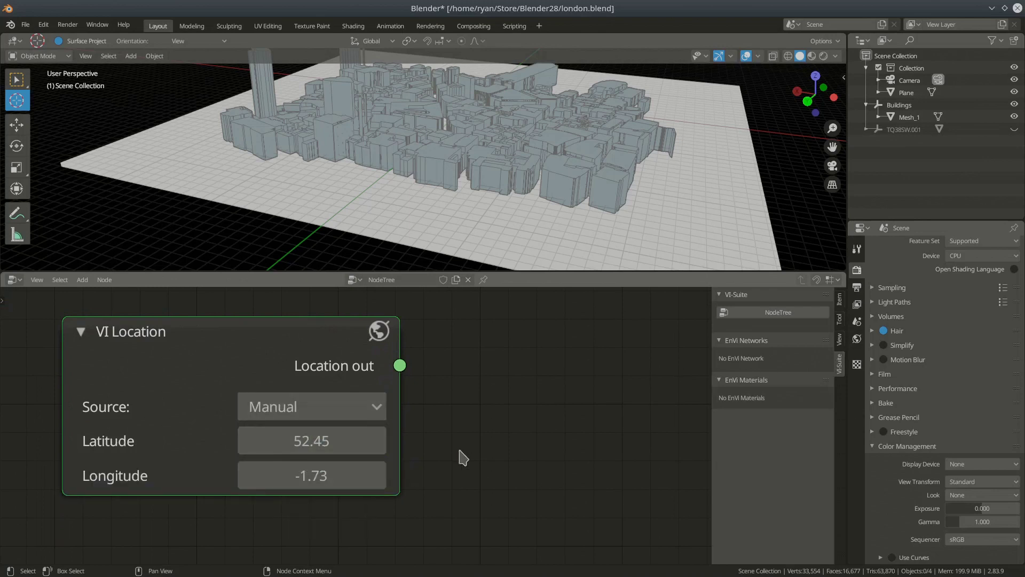
pyautogui.scroll(-2, 452, 438)
pyautogui.scroll(-1, 471, 440)
pyautogui.moveTo(511, 437); pyautogui.dragTo(396, 426, button='middle')
pyautogui.scroll(-1, 443, 405)
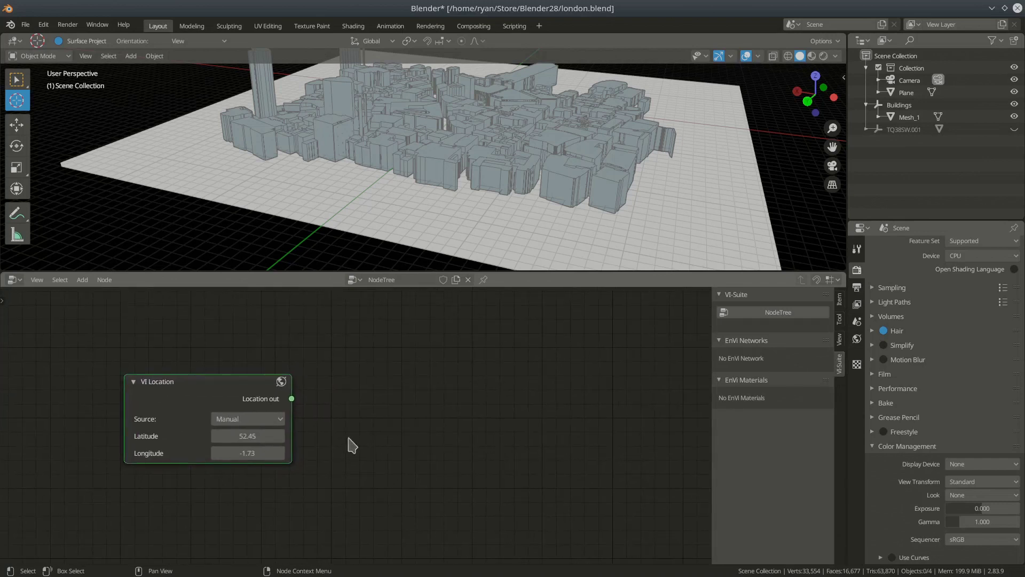
pyautogui.moveTo(291, 410); pyautogui.dragTo(236, 411)
# - Add a VI Sun Path analysis node beside the VI Location node and link Location out to its Location in
pyautogui.click(82, 279)
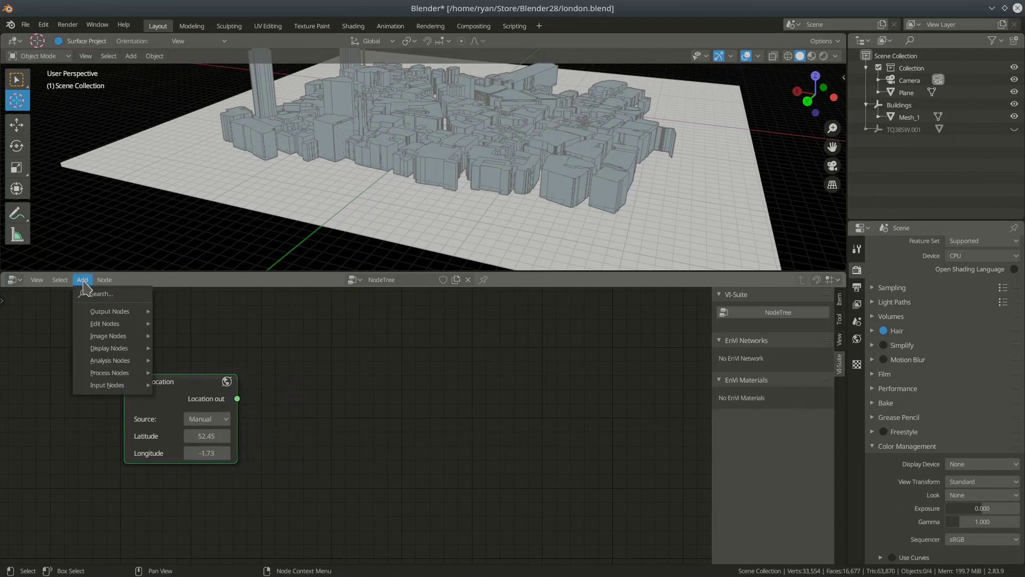
pyautogui.moveTo(107, 363)
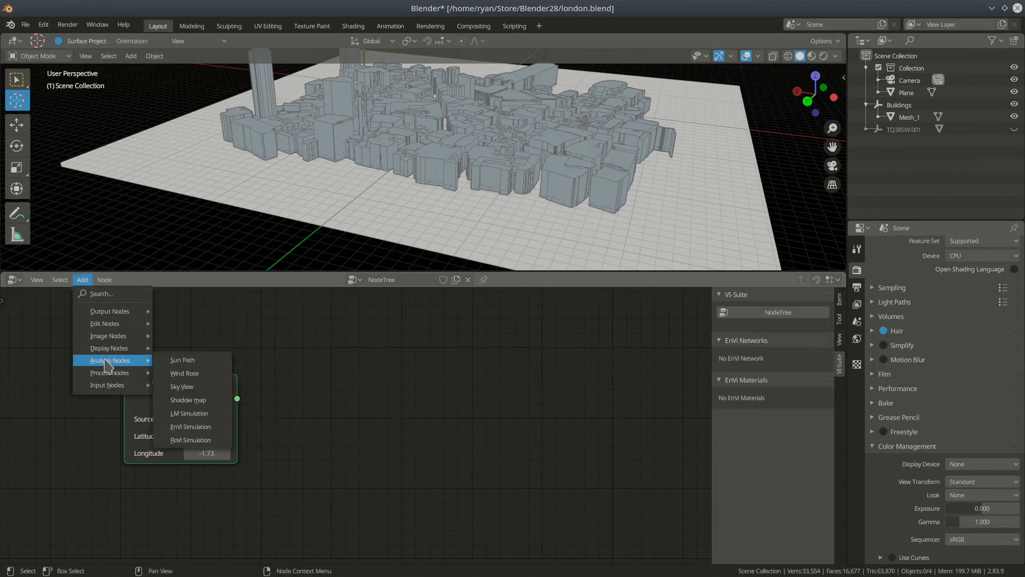
pyautogui.click(191, 360)
pyautogui.click(340, 346)
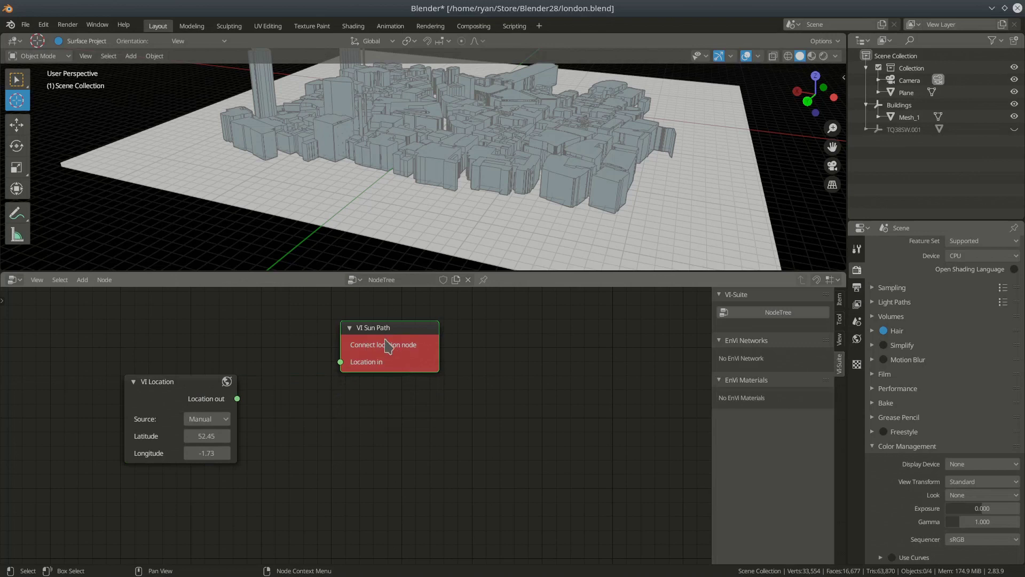
pyautogui.moveTo(237, 398); pyautogui.dragTo(342, 362)
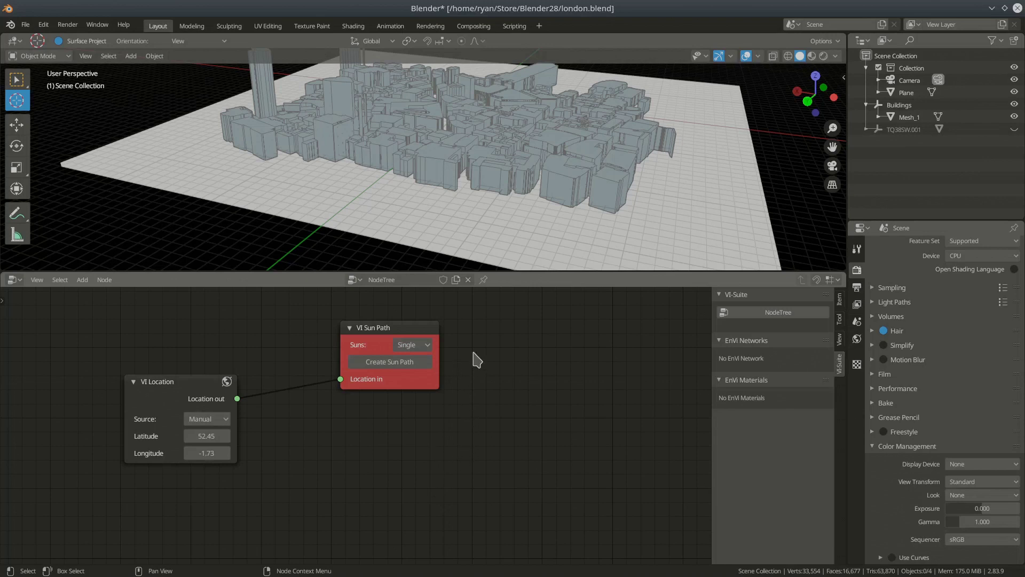
# - Keep the VI Sun Path node's Suns option at Single and enlarge the 3D viewport by shrinking the node editor
pyautogui.click(424, 346)
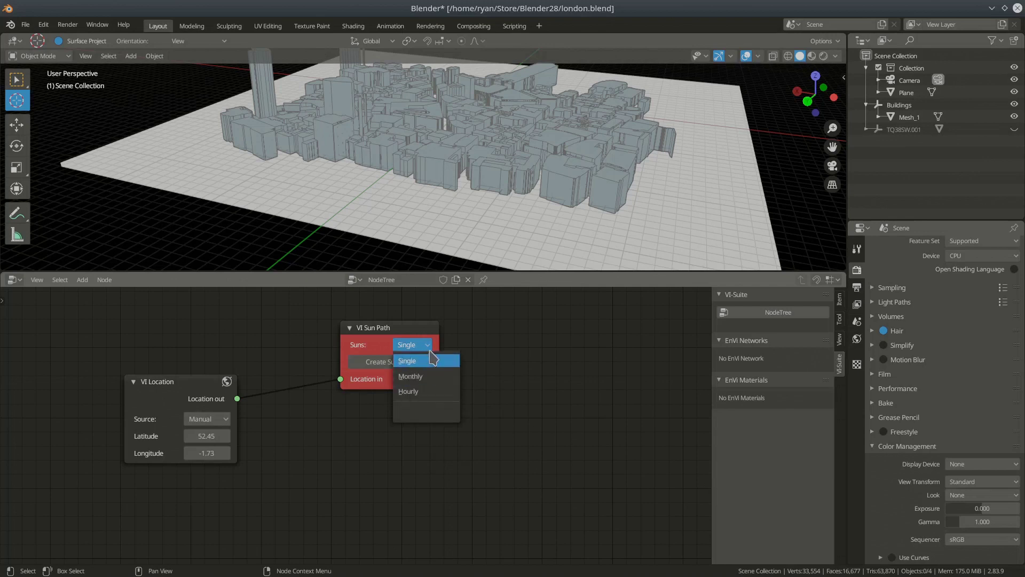
pyautogui.click(410, 361)
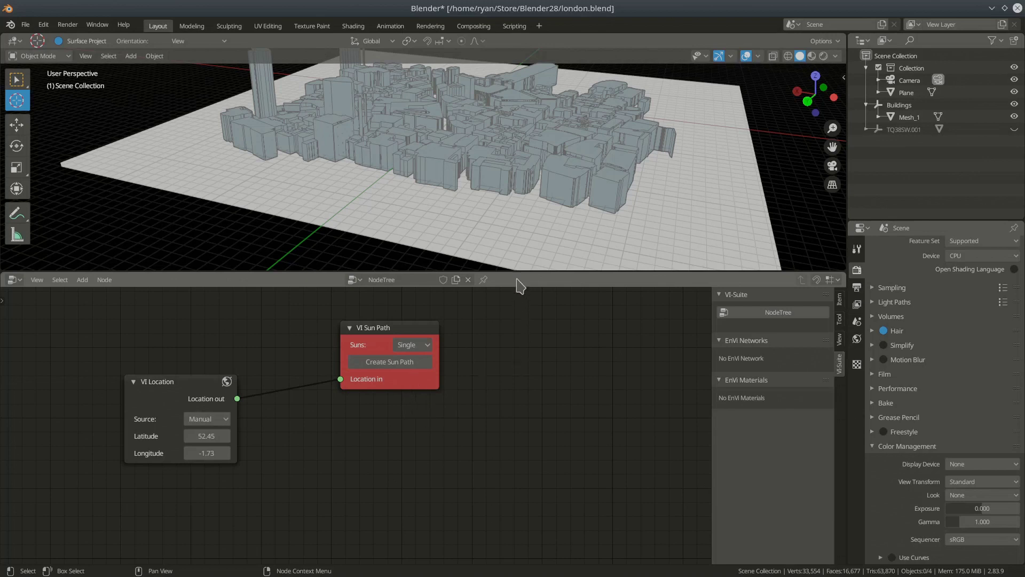
pyautogui.moveTo(516, 273); pyautogui.dragTo(527, 446)
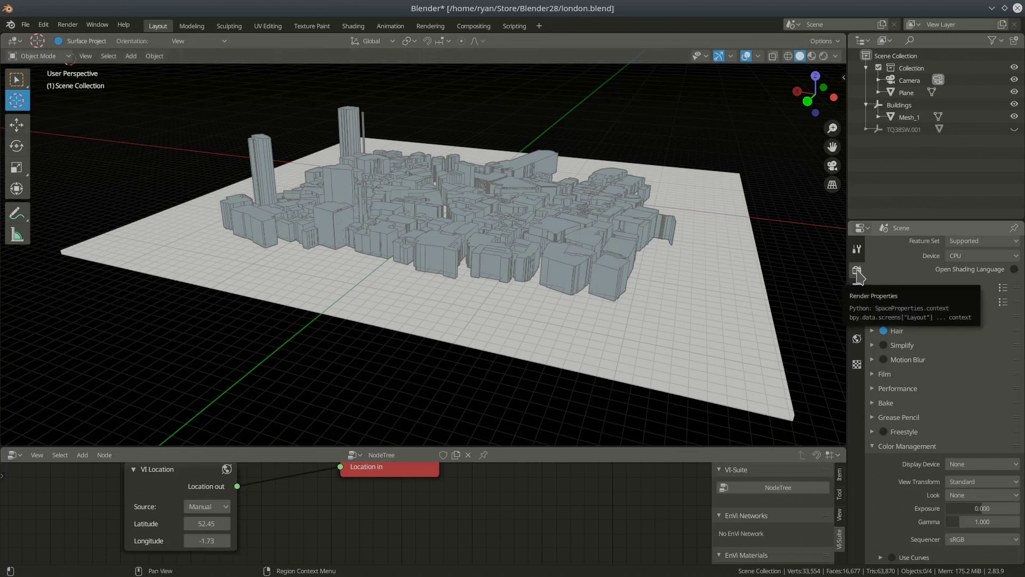
pyautogui.scroll(1, 953, 366)
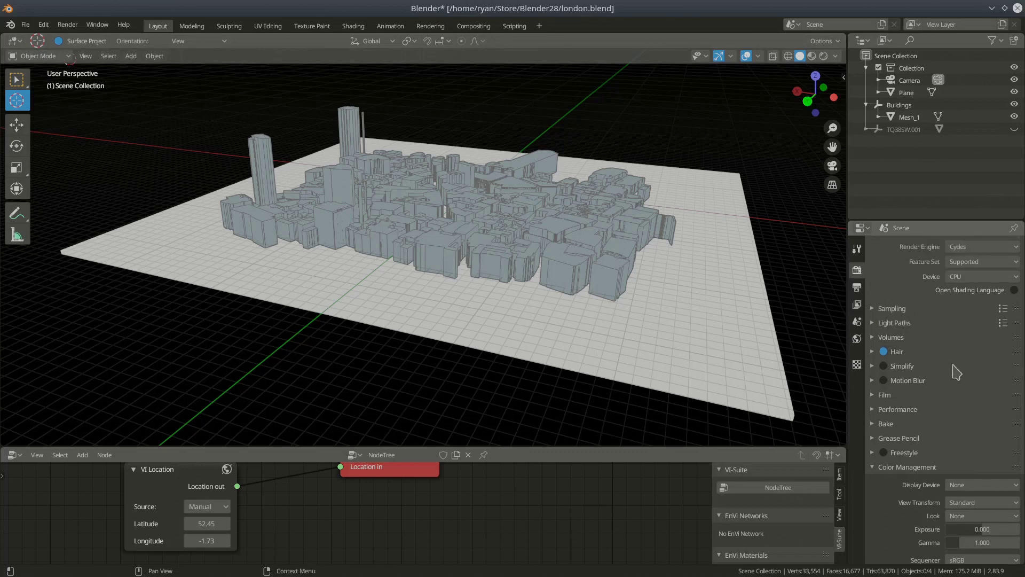
# - Review the available render engines for the scene and keep Cycles selected
pyautogui.click(989, 247)
pyautogui.click(987, 247)
pyautogui.click(988, 248)
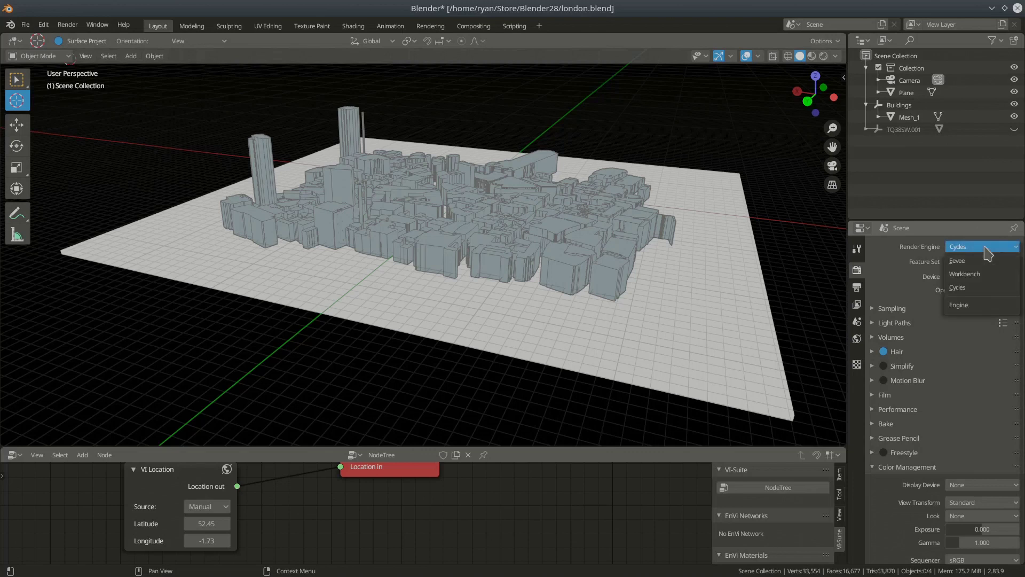
pyautogui.click(975, 291)
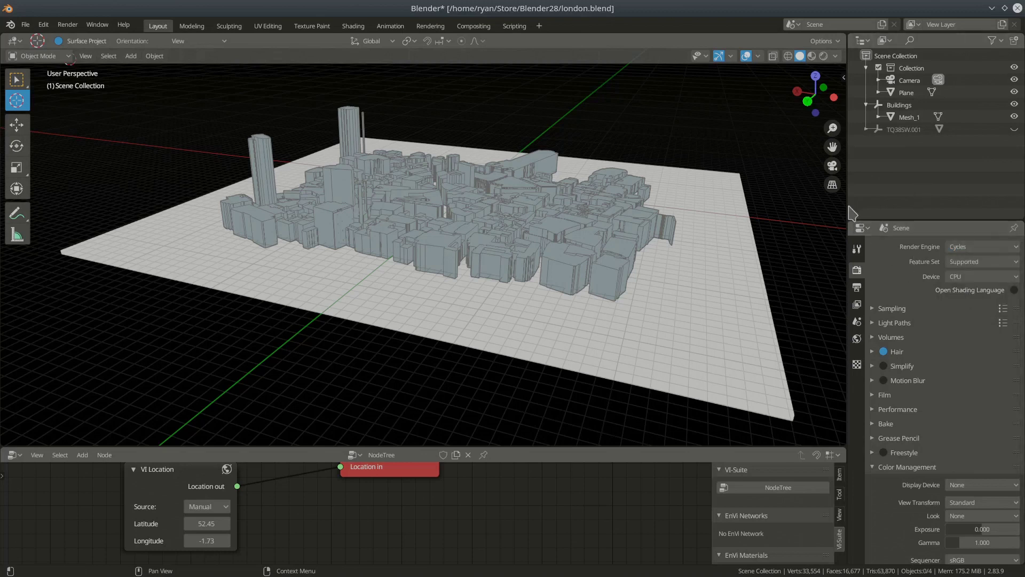
pyautogui.click(961, 248)
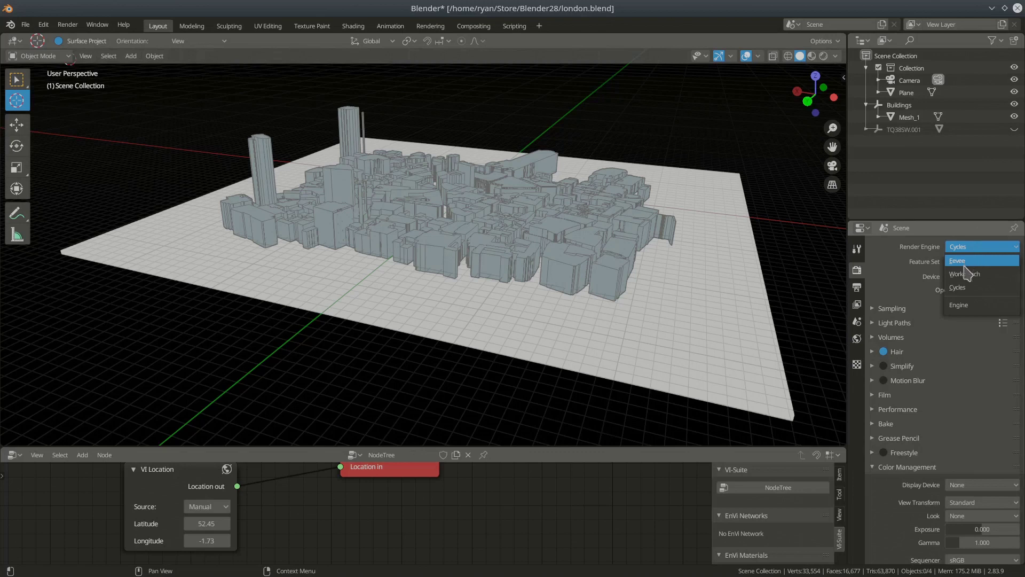
pyautogui.click(953, 249)
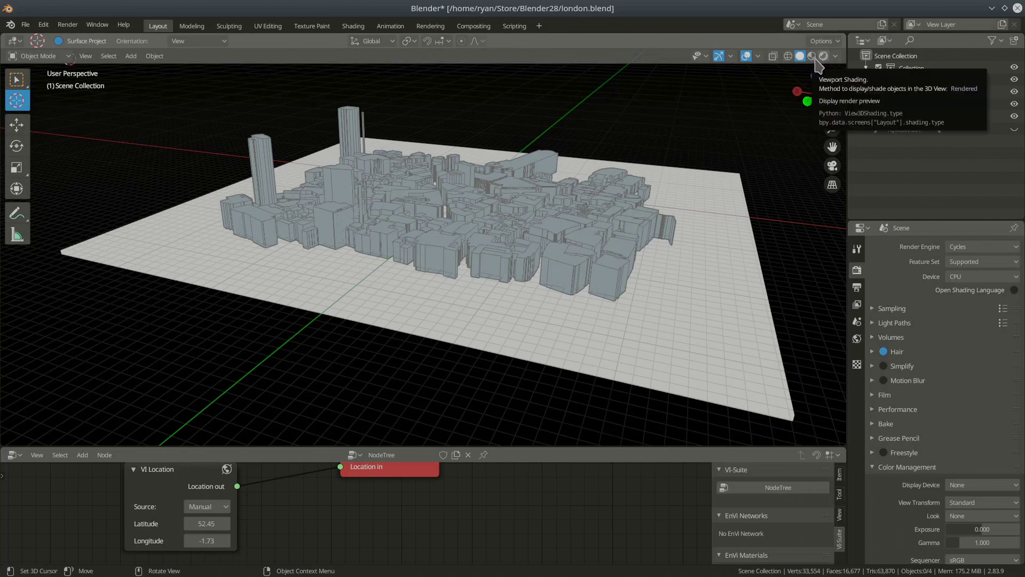
# - Show the city in wireframe shading and try the Workbench and Eevee render engines, ending on Cycles
pyautogui.click(788, 55)
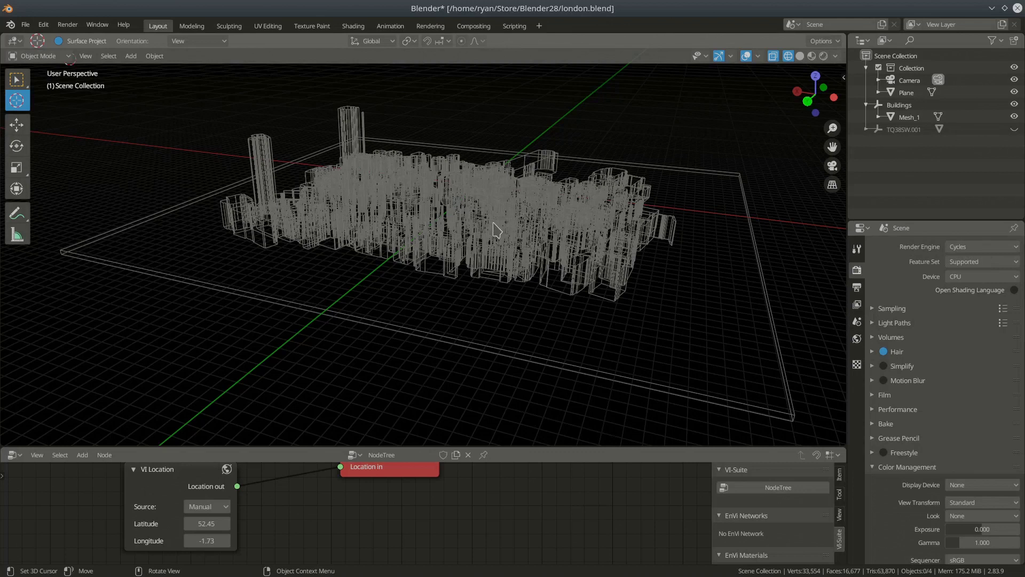
pyautogui.click(989, 247)
pyautogui.click(982, 273)
pyautogui.click(993, 247)
pyautogui.click(994, 288)
pyautogui.click(992, 247)
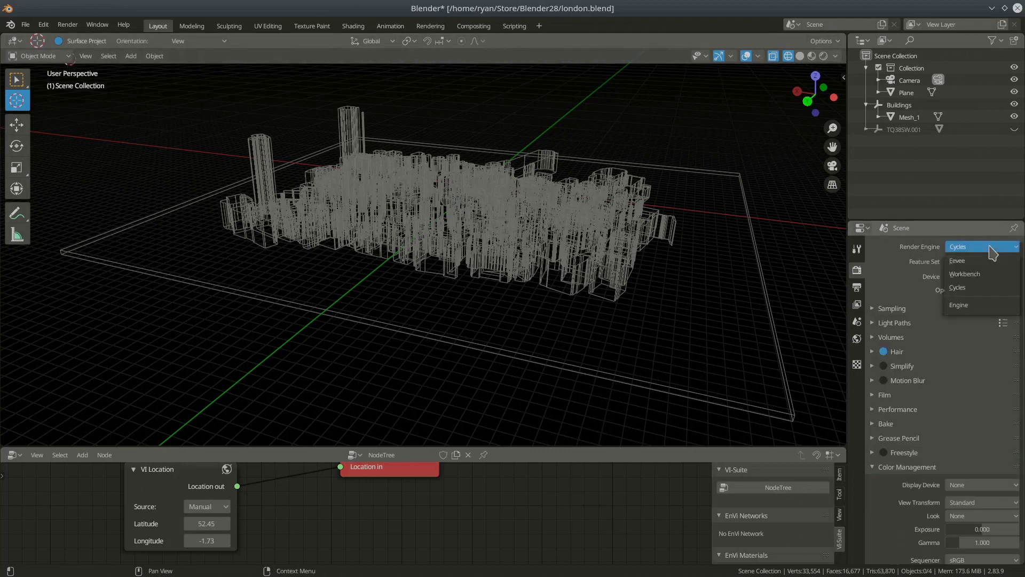
pyautogui.click(991, 260)
pyautogui.click(991, 246)
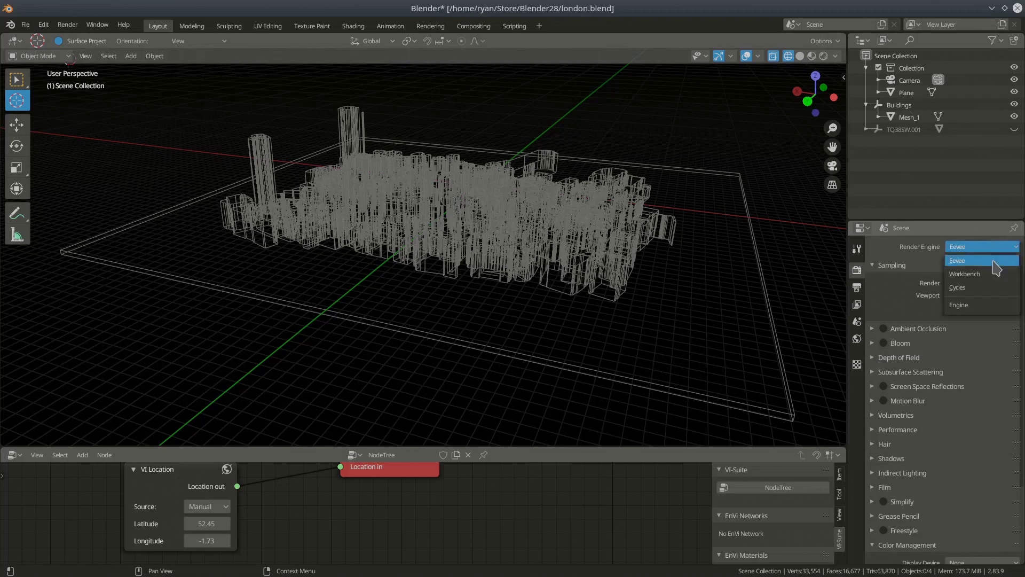
pyautogui.click(986, 288)
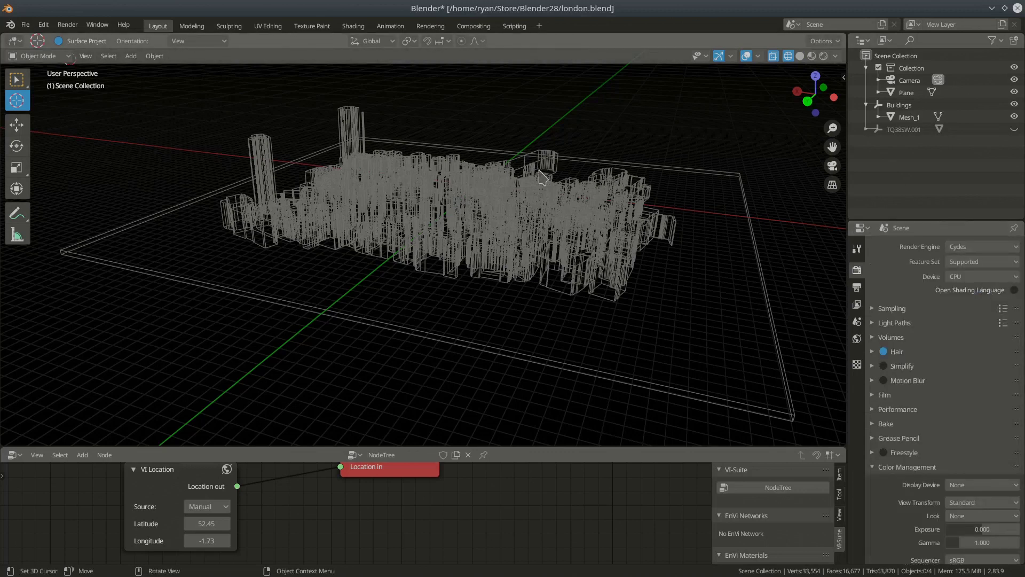
# - Show the city in solid shading and try the Workbench render engine before going back to Cycles
pyautogui.click(799, 56)
pyautogui.moveTo(453, 248)
pyautogui.mouseDown(button='middle')
pyautogui.moveTo(459, 278)
pyautogui.moveTo(466, 250)
pyautogui.mouseUp(button='middle')
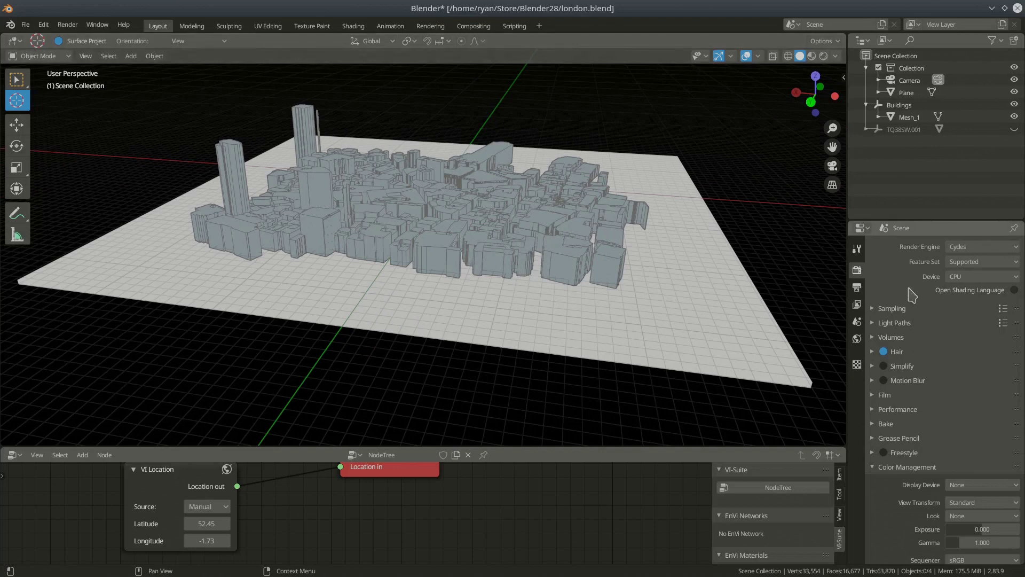
pyautogui.click(984, 248)
pyautogui.click(988, 273)
pyautogui.click(989, 247)
pyautogui.click(993, 288)
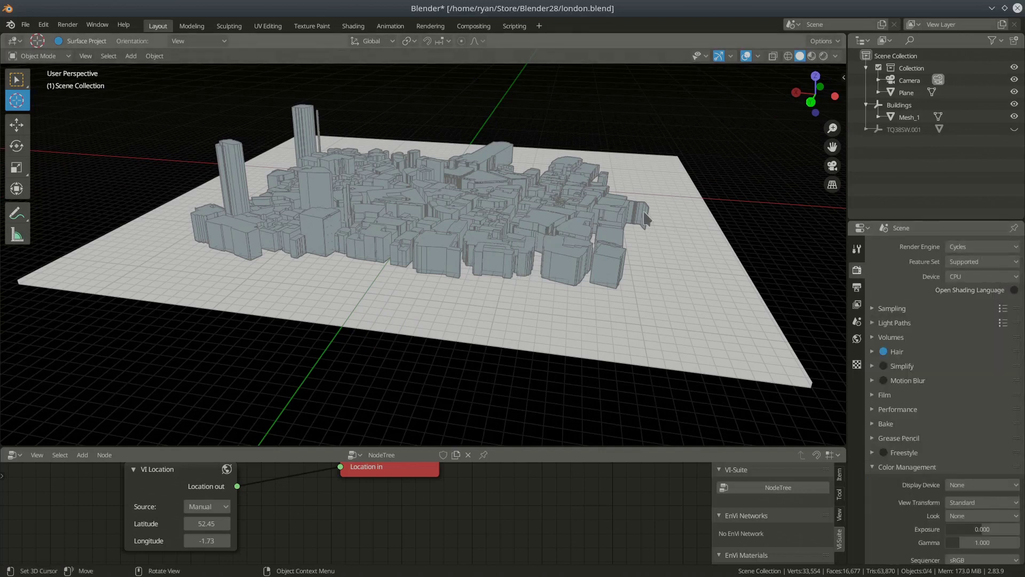
# - Show the city in material preview shading and compare the Eevee and Workbench engines, returning to Cycles
pyautogui.click(811, 55)
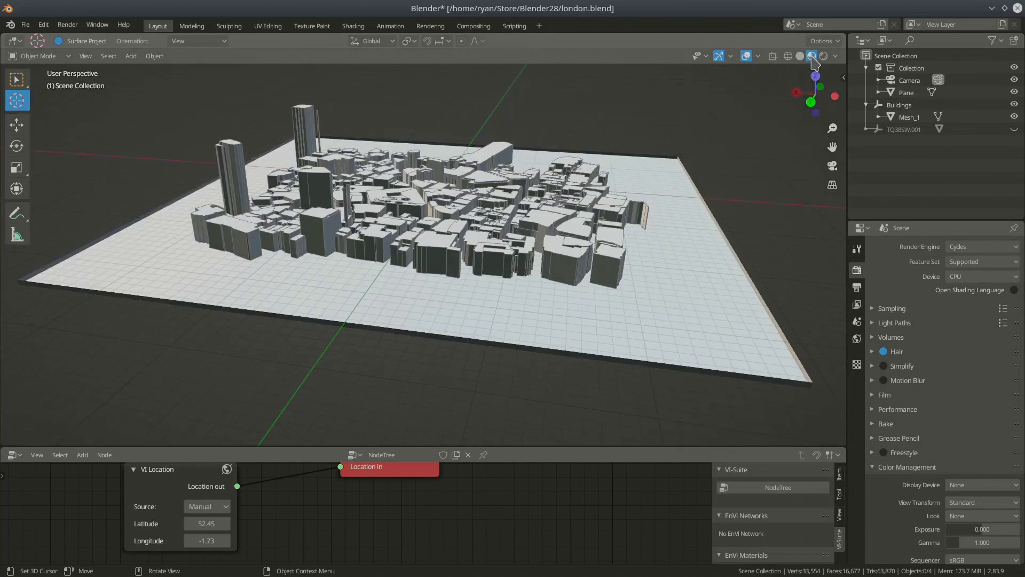
pyautogui.click(958, 247)
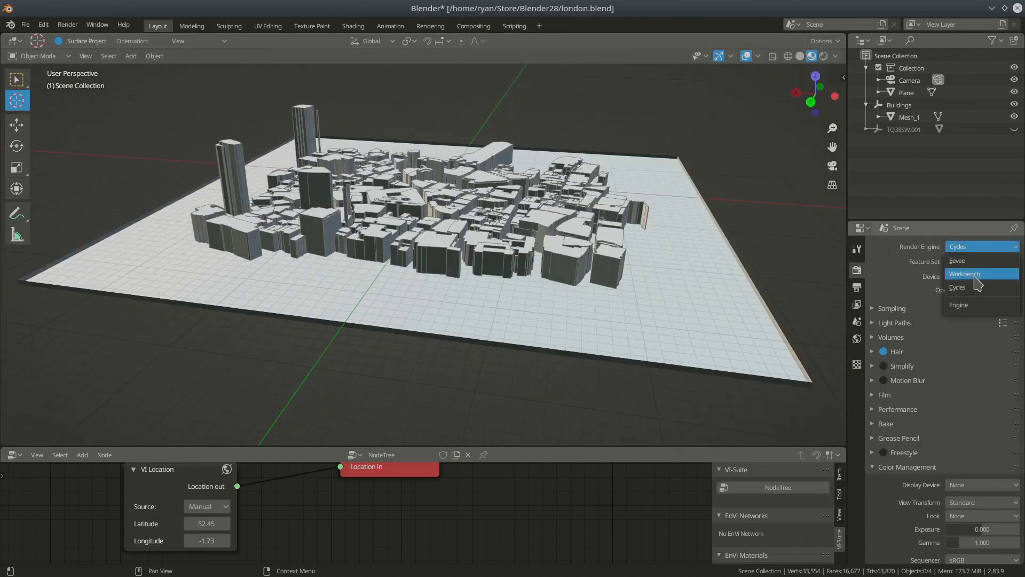
pyautogui.click(975, 263)
pyautogui.click(978, 247)
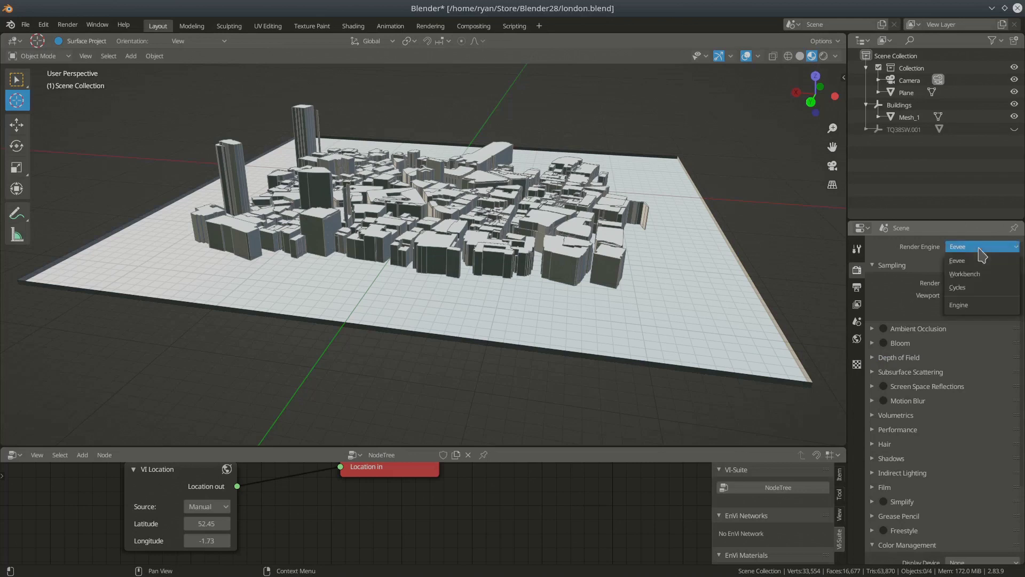
pyautogui.click(982, 269)
pyautogui.click(980, 247)
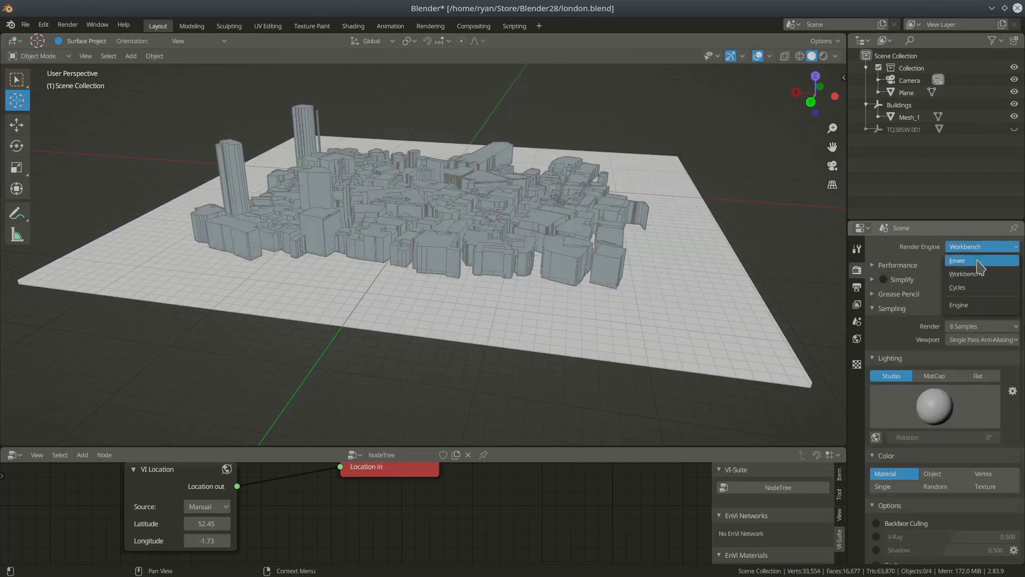
pyautogui.click(978, 289)
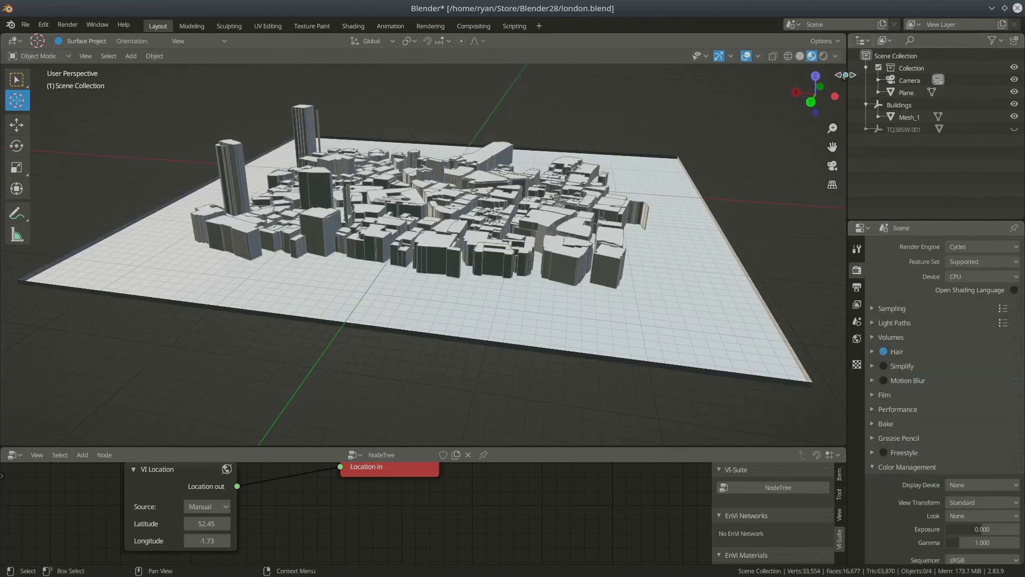
# - Switch the viewport to rendered shading and brighten the world background colour to near white
pyautogui.click(823, 56)
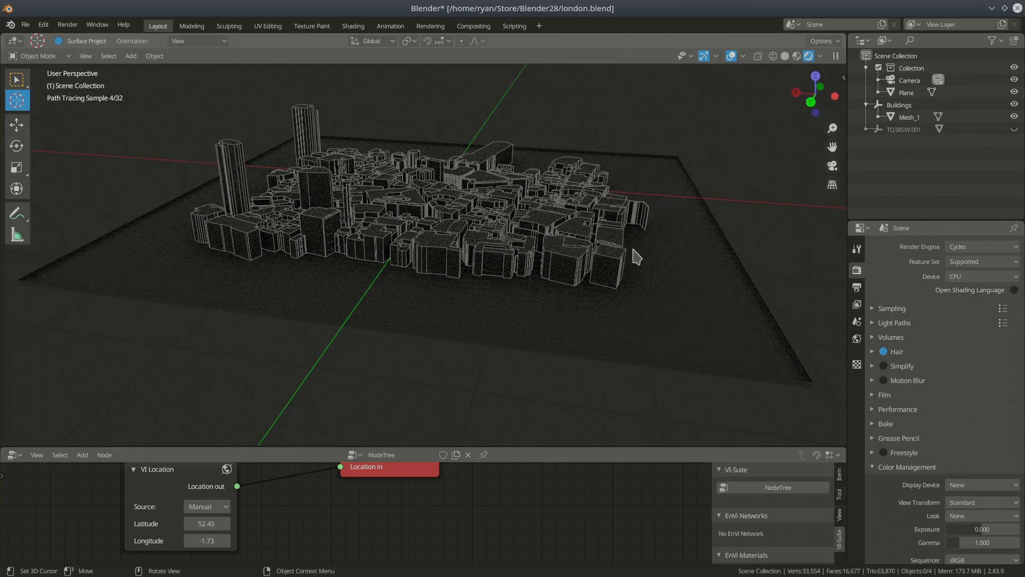
pyautogui.click(856, 338)
pyautogui.click(982, 318)
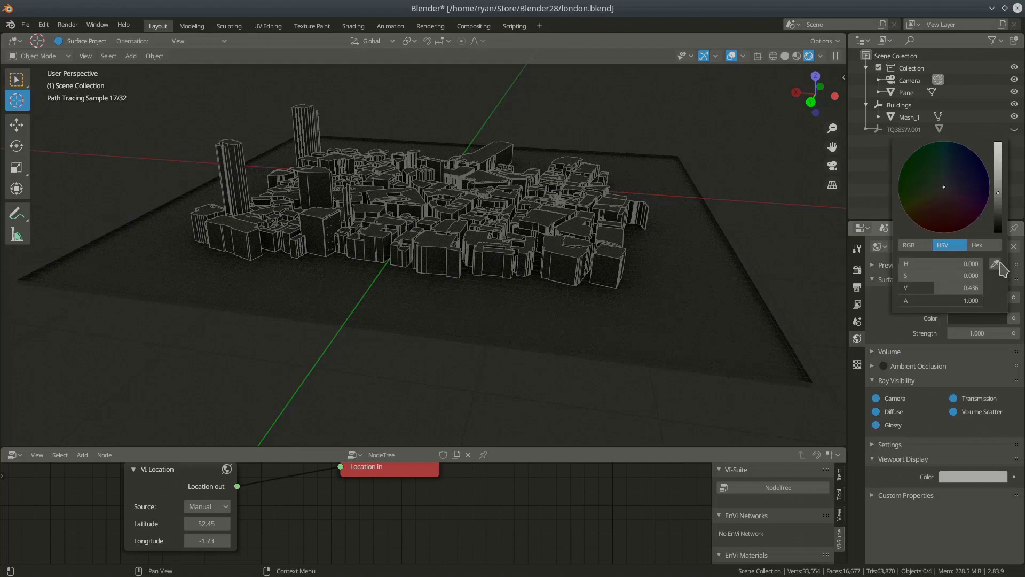
pyautogui.moveTo(1000, 202); pyautogui.dragTo(998, 144)
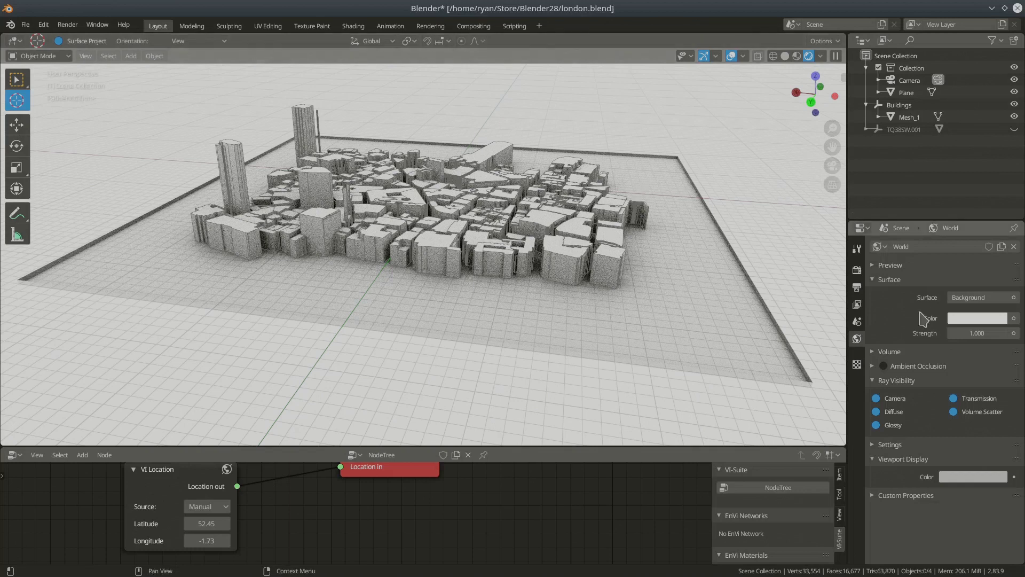
# - Try the Eevee render engine on the rendered city view and switch back to Cycles
pyautogui.click(857, 270)
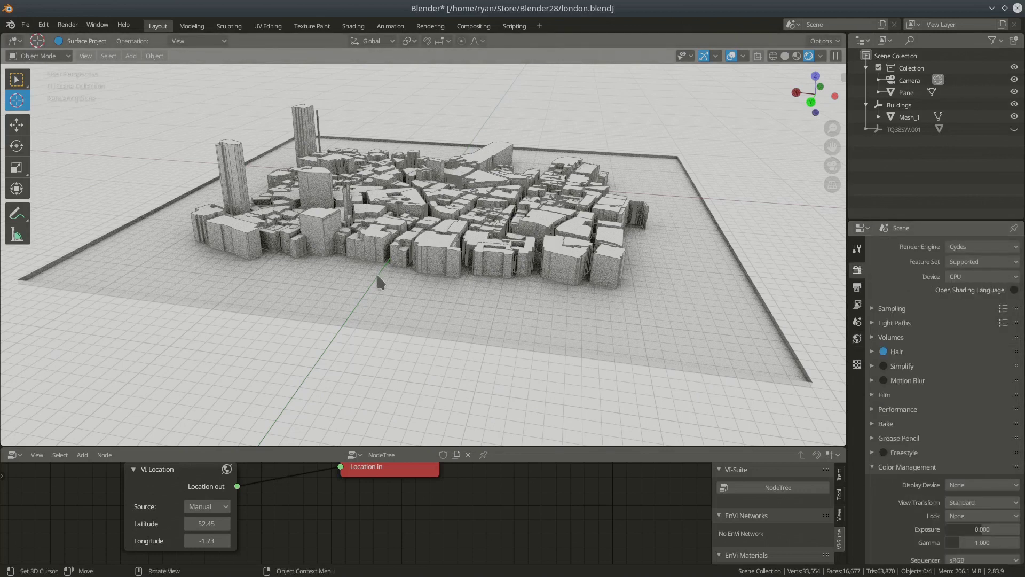
pyautogui.click(983, 247)
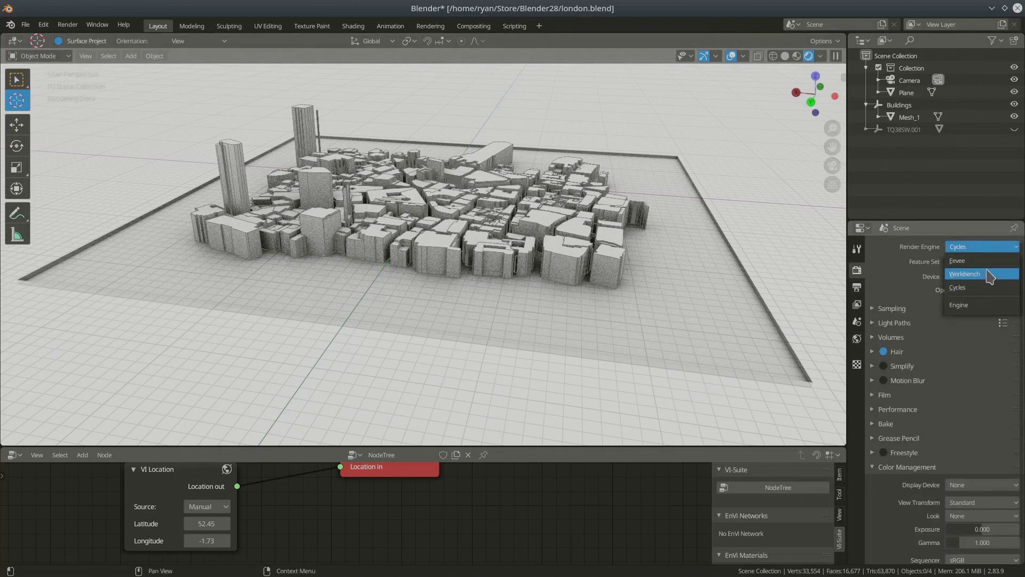
pyautogui.click(988, 260)
pyautogui.moveTo(530, 293); pyautogui.dragTo(741, 159, button='middle')
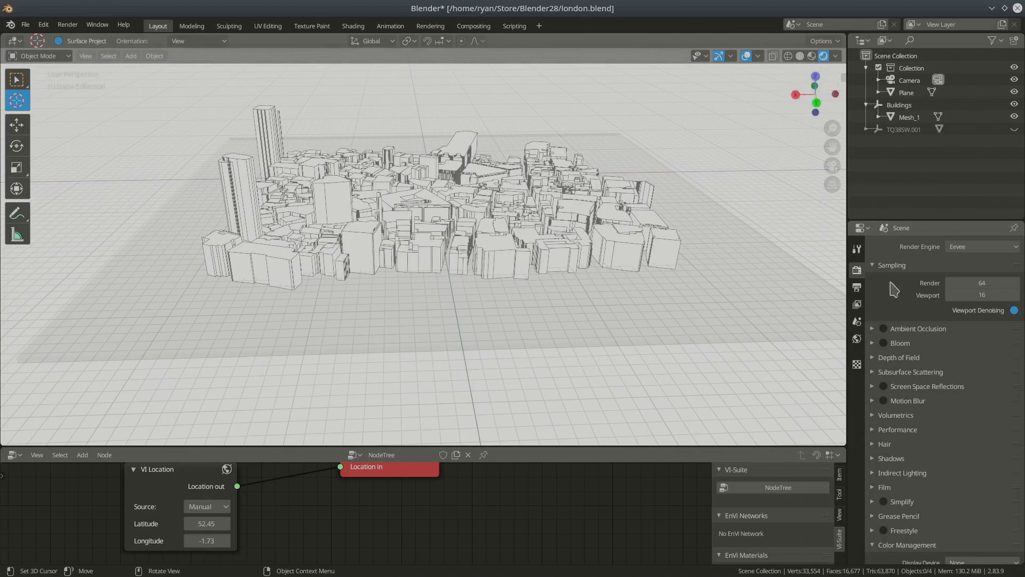
pyautogui.click(986, 249)
pyautogui.click(987, 291)
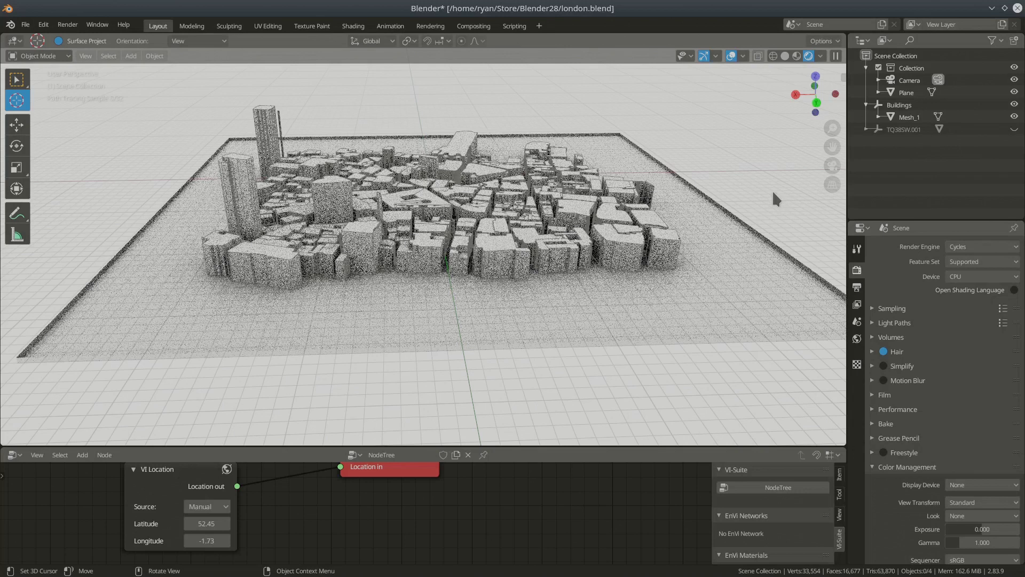
# - Compare solid and rendered viewport shading on the city model, ending on solid shading
pyautogui.click(785, 56)
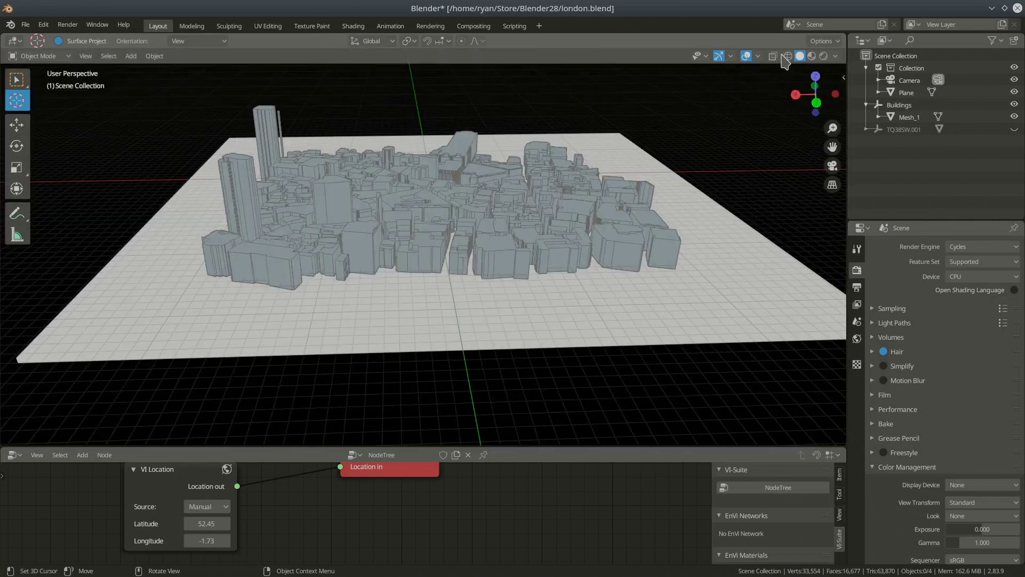
pyautogui.click(824, 56)
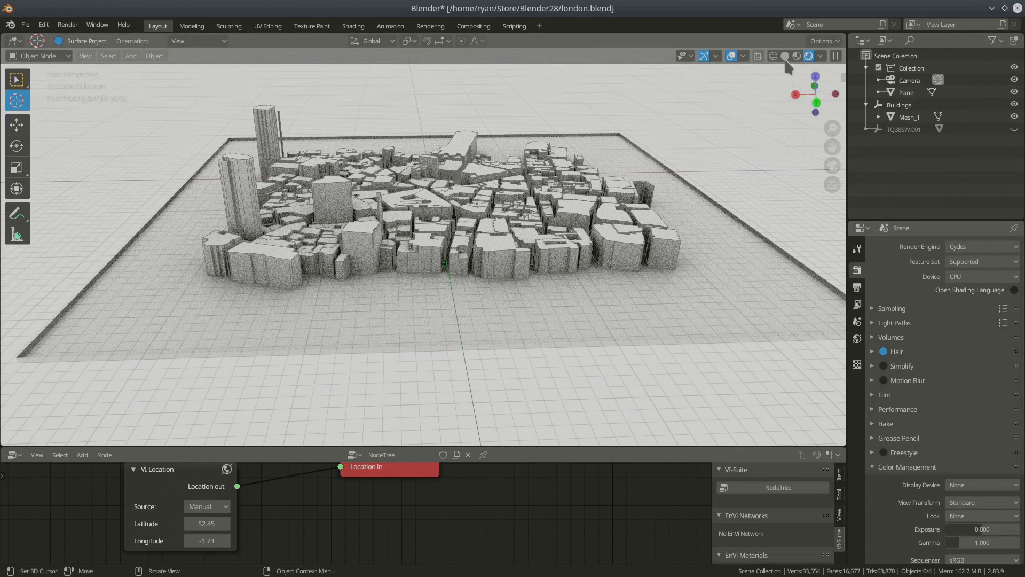
pyautogui.click(785, 57)
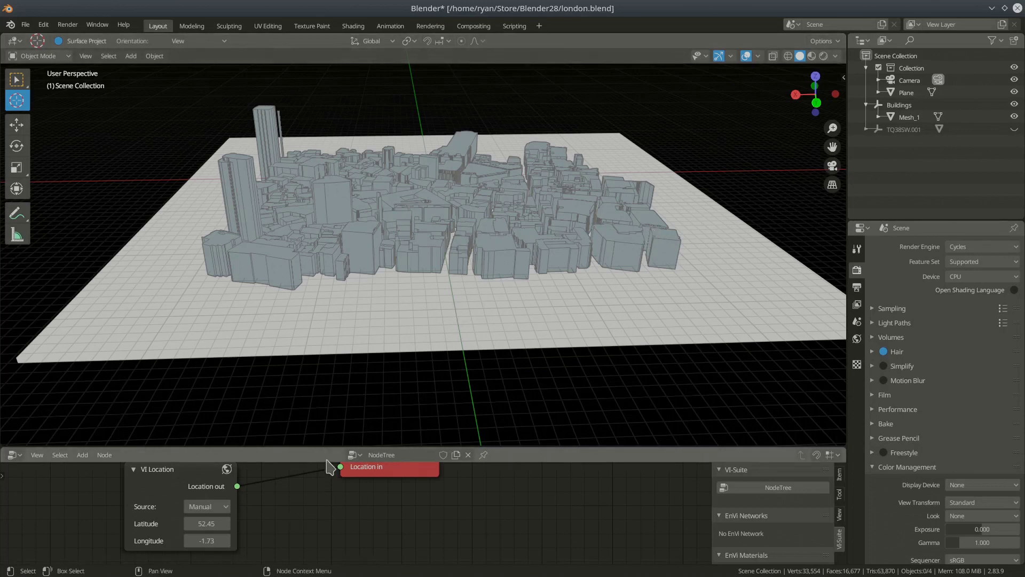
# - Enlarge the node editor to expose the whole VI Sun Path node and create the sun path from it
pyautogui.moveTo(327, 445); pyautogui.dragTo(342, 371)
pyautogui.moveTo(338, 469); pyautogui.dragTo(313, 495, button='middle')
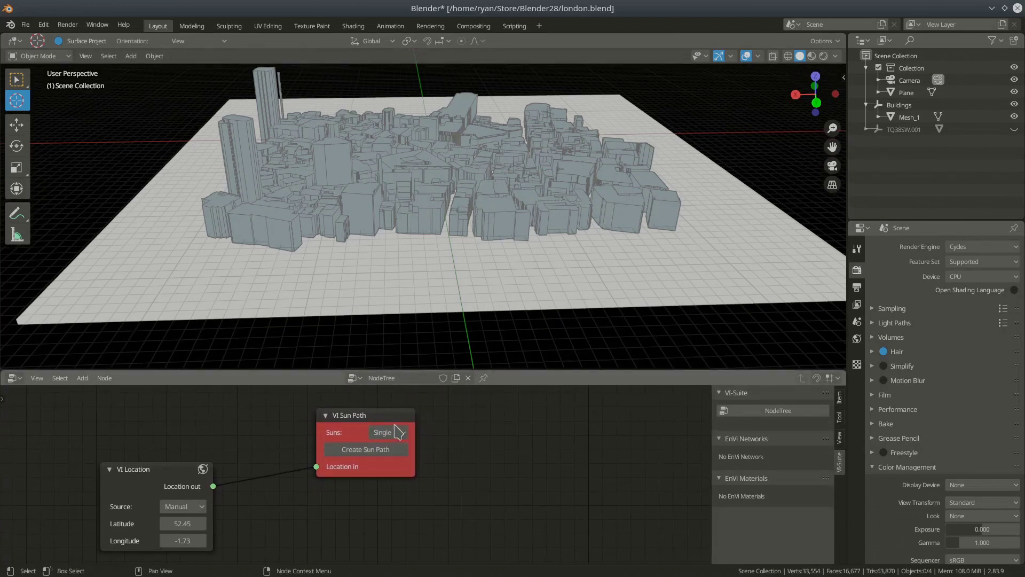
pyautogui.click(367, 450)
pyautogui.moveTo(540, 238); pyautogui.dragTo(523, 264, button='middle')
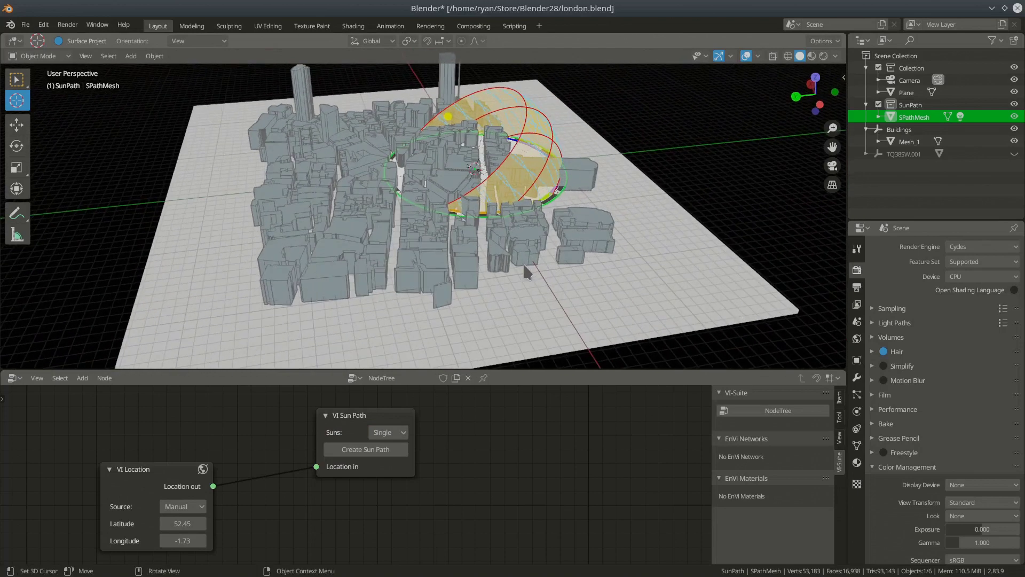
# - Expand the sun path's VI Display settings in the 3D viewport and inspect the sun path diagram up close
pyautogui.click(844, 78)
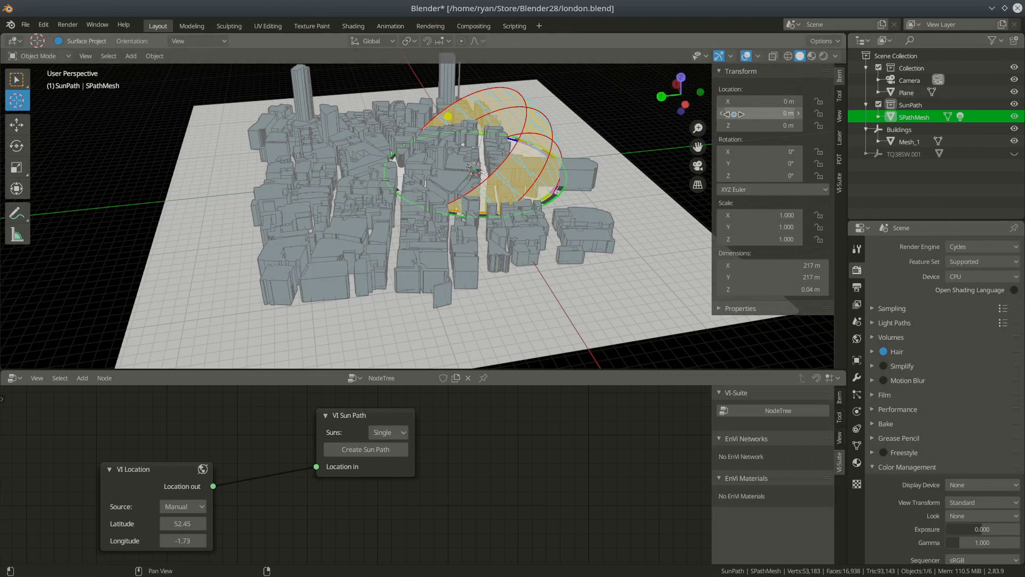
pyautogui.press('n')
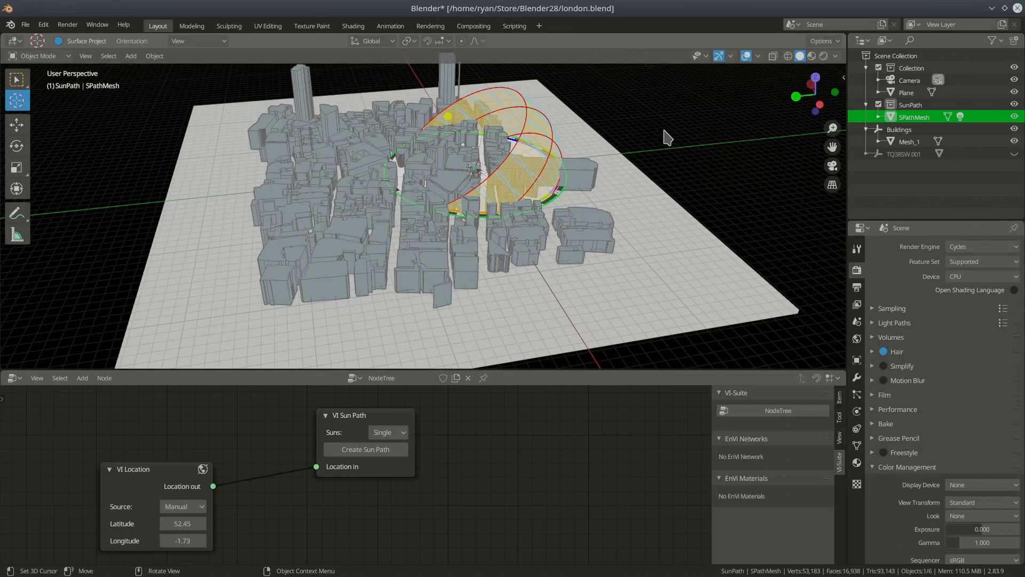
pyautogui.press('n')
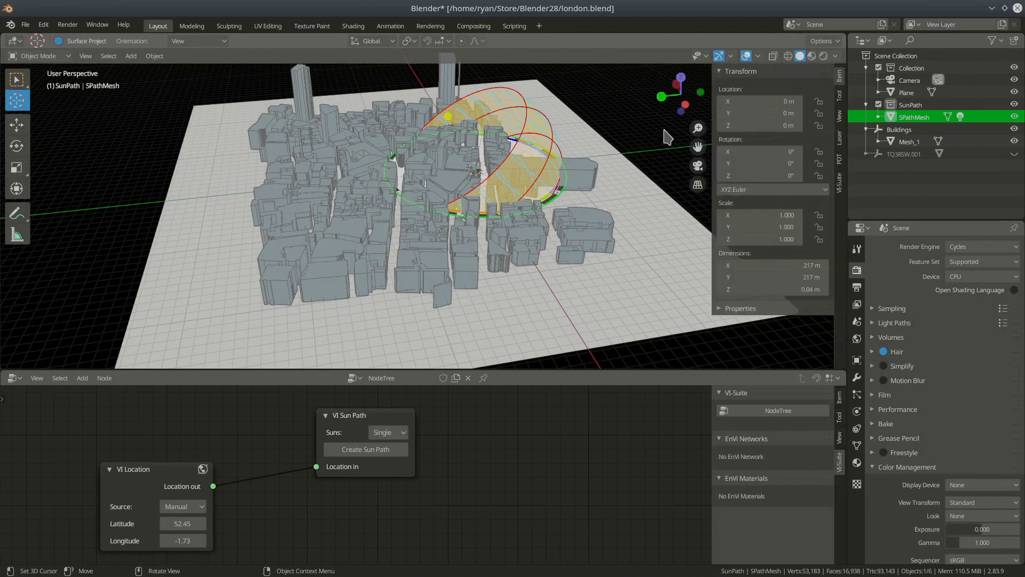
pyautogui.click(841, 187)
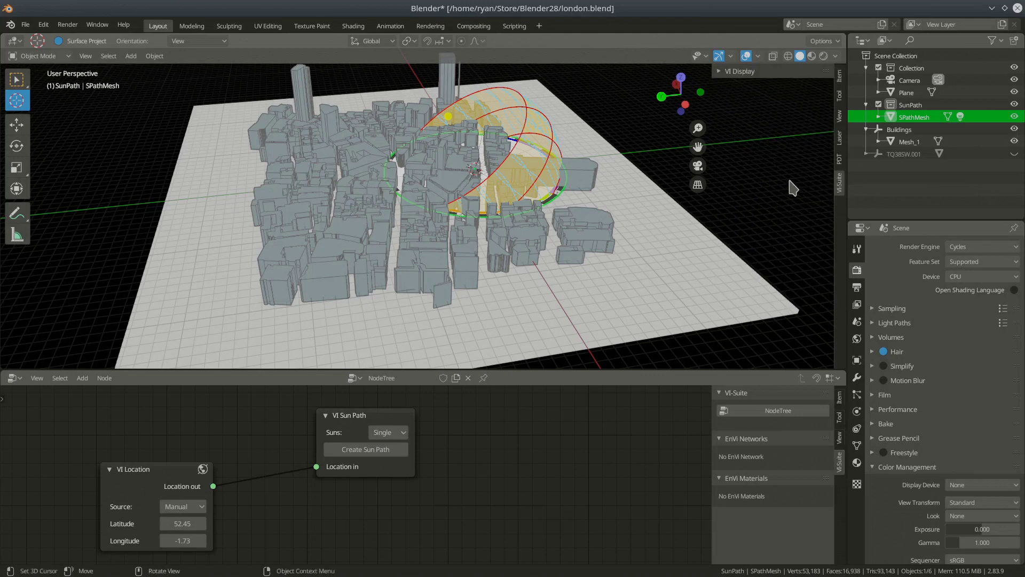
pyautogui.click(722, 75)
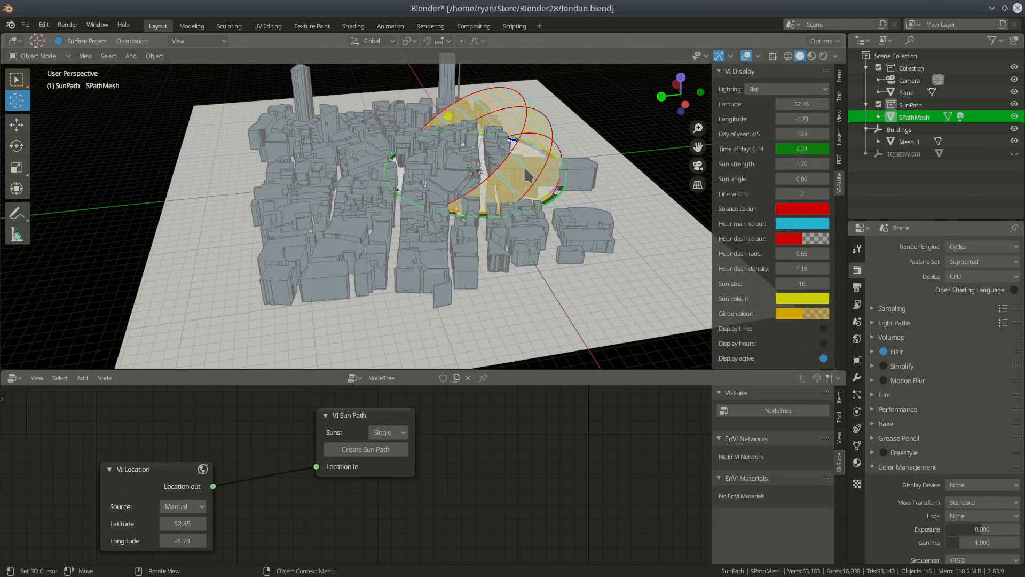
pyautogui.scroll(-2, 437, 244)
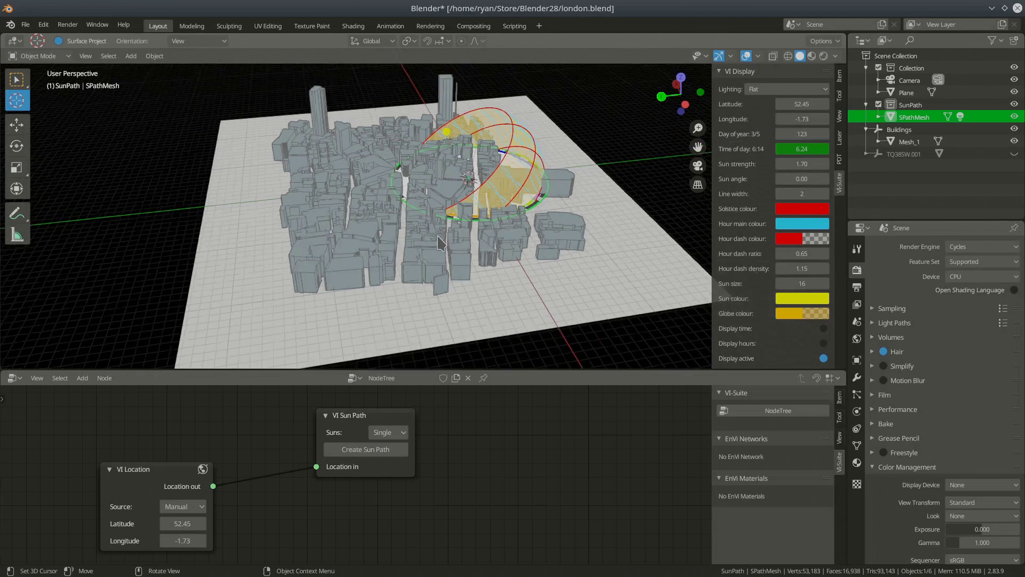
pyautogui.moveTo(470, 256); pyautogui.dragTo(344, 278, button='middle')
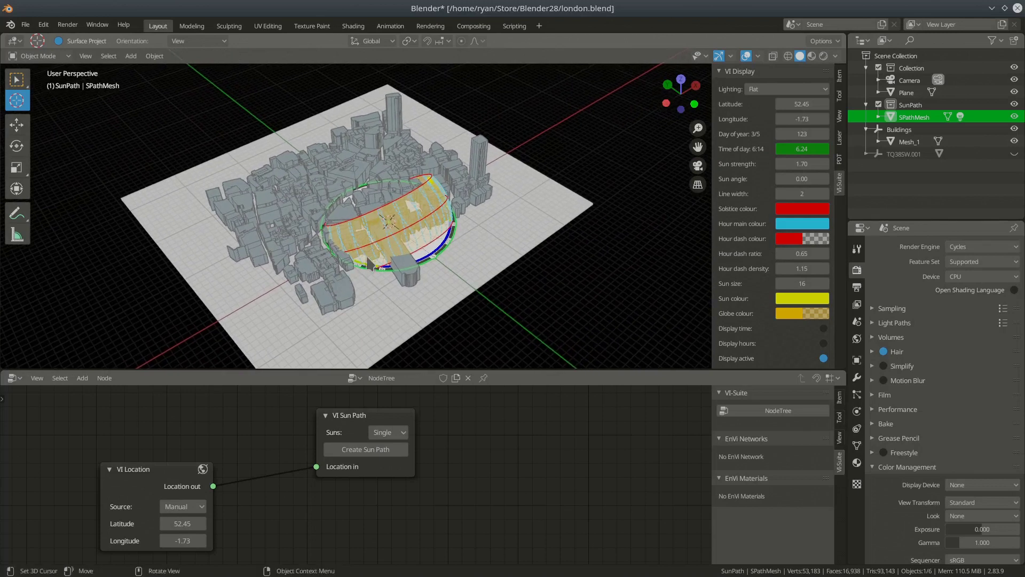
pyautogui.scroll(5, 377, 255)
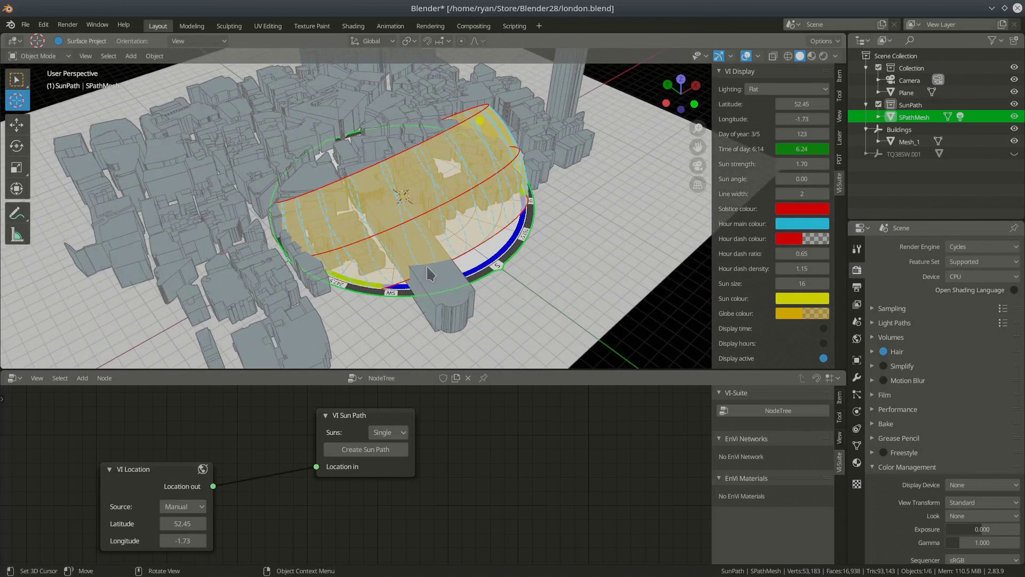
# - Scale the sun path up to roughly three times its size and reposition it so it surrounds the city model
pyautogui.moveTo(451, 323); pyautogui.dragTo(455, 294, button='middle')
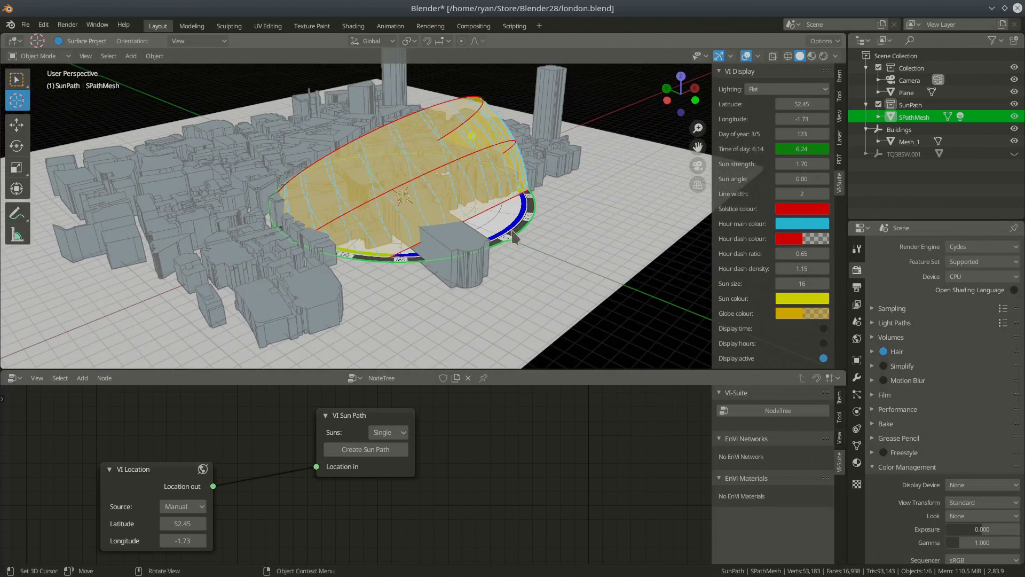
pyautogui.moveTo(439, 273); pyautogui.dragTo(434, 288, button='middle')
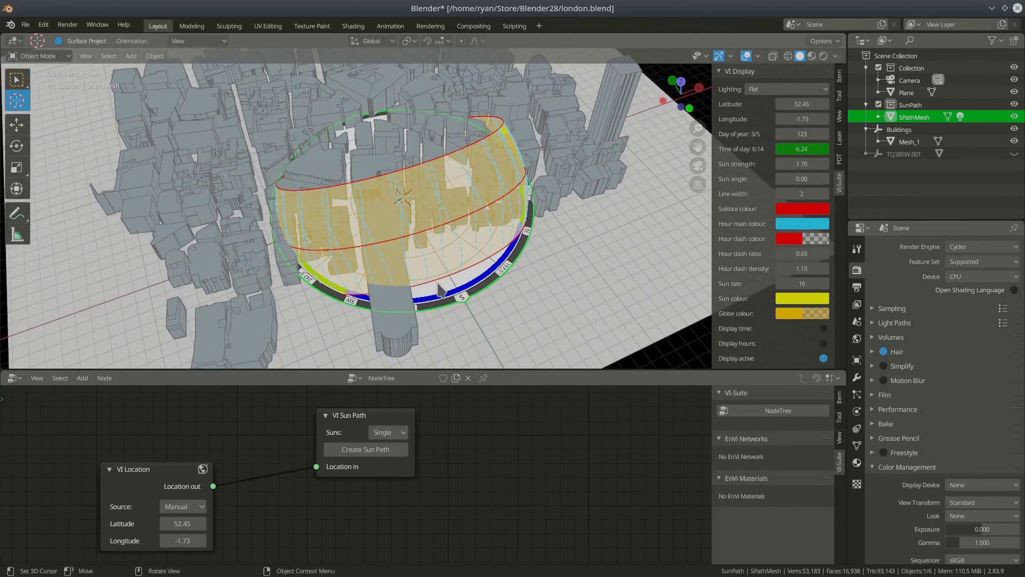
pyautogui.scroll(-3, 438, 288)
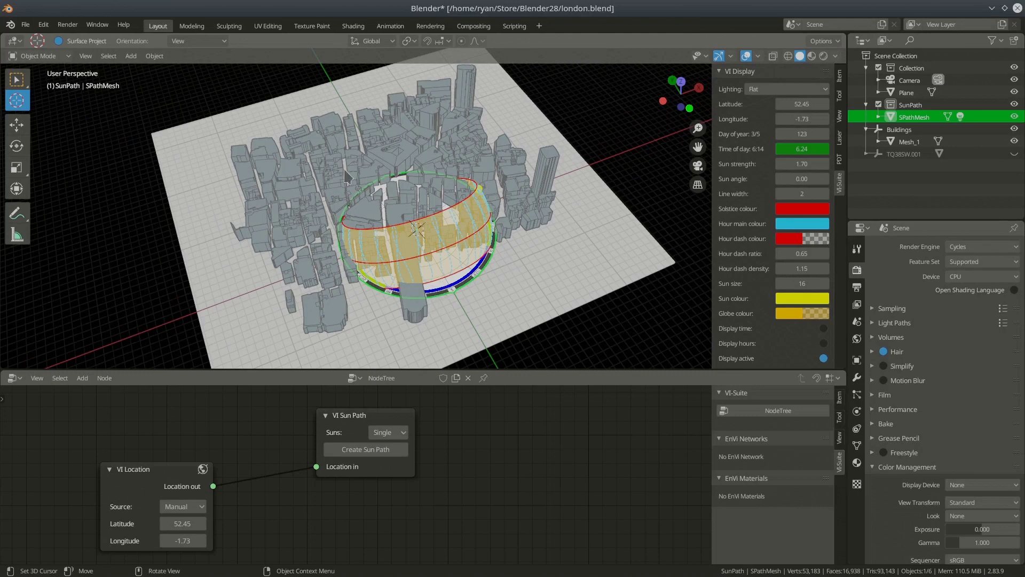
pyautogui.moveTo(457, 334); pyautogui.dragTo(453, 206, button='middle')
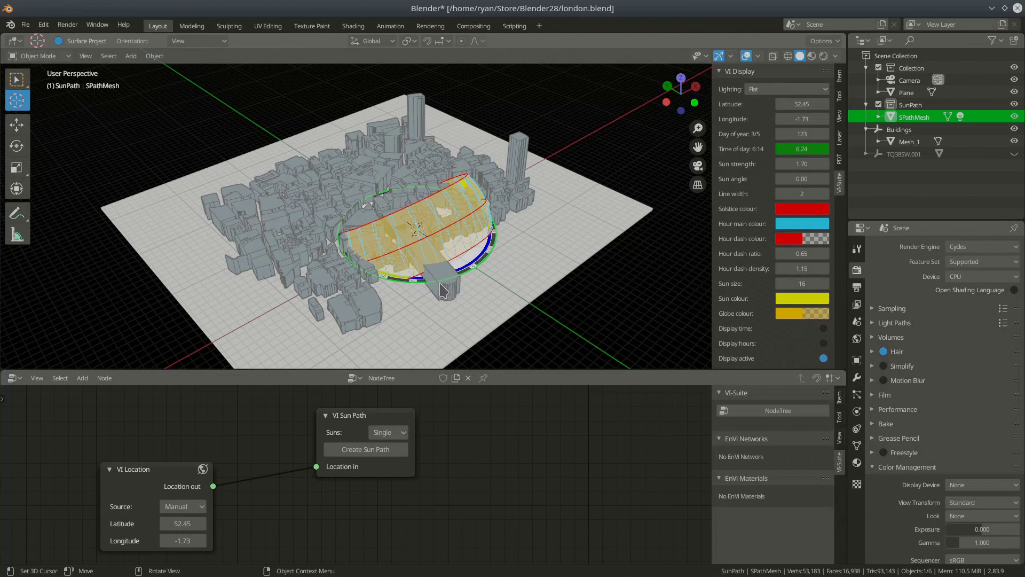
pyautogui.scroll(5, 446, 285)
pyautogui.scroll(-6, 453, 267)
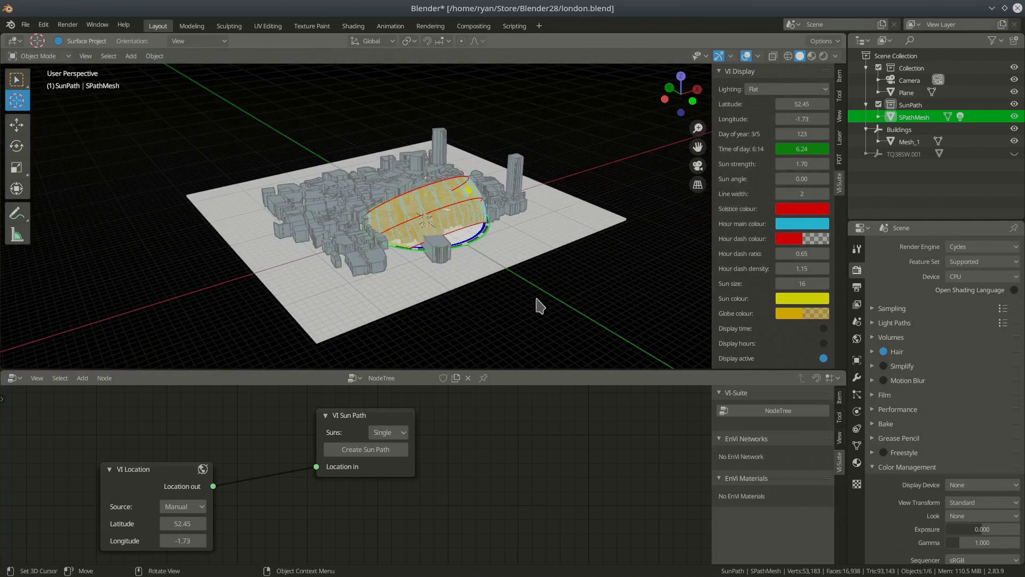
pyautogui.press('s')
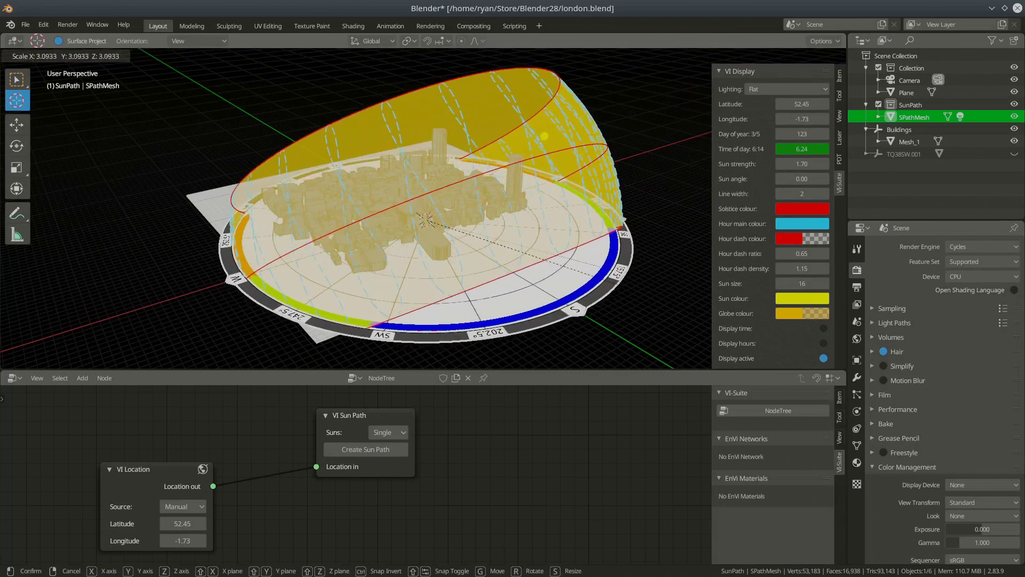
pyautogui.click(628, 320)
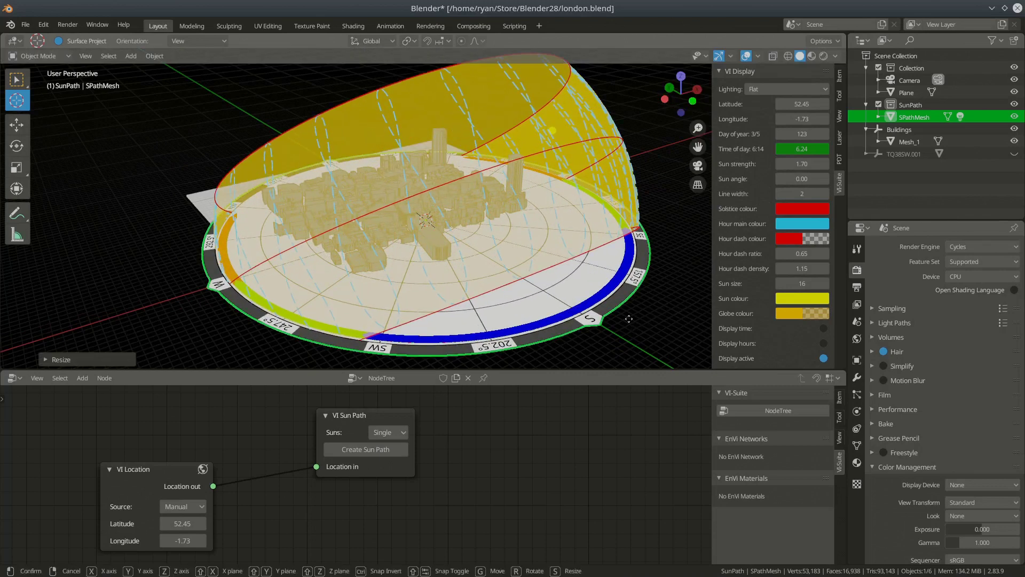
pyautogui.press('g')
pyautogui.click(614, 309)
# - Enable shadows in the solid viewport shading options and inspect the shadows cast by the buildings
pyautogui.moveTo(406, 311); pyautogui.dragTo(448, 305, button='middle')
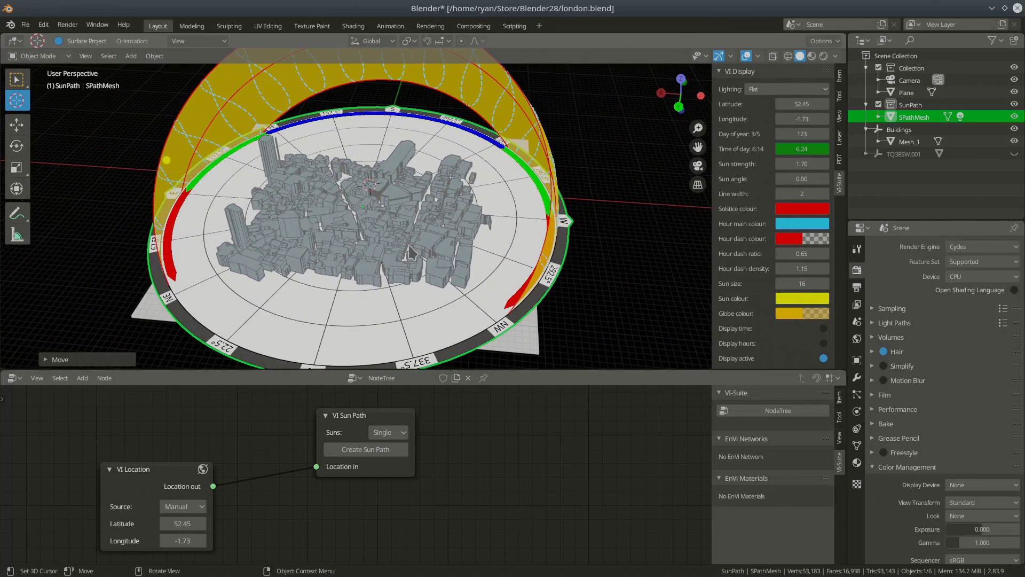
pyautogui.moveTo(396, 320); pyautogui.dragTo(377, 302, button='middle')
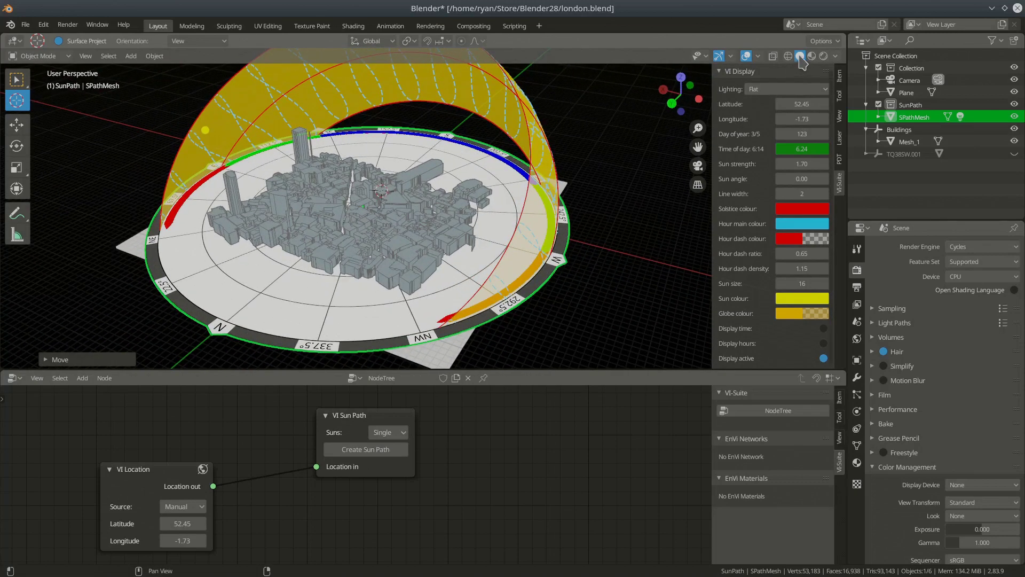
pyautogui.moveTo(321, 270); pyautogui.dragTo(459, 272, button='middle')
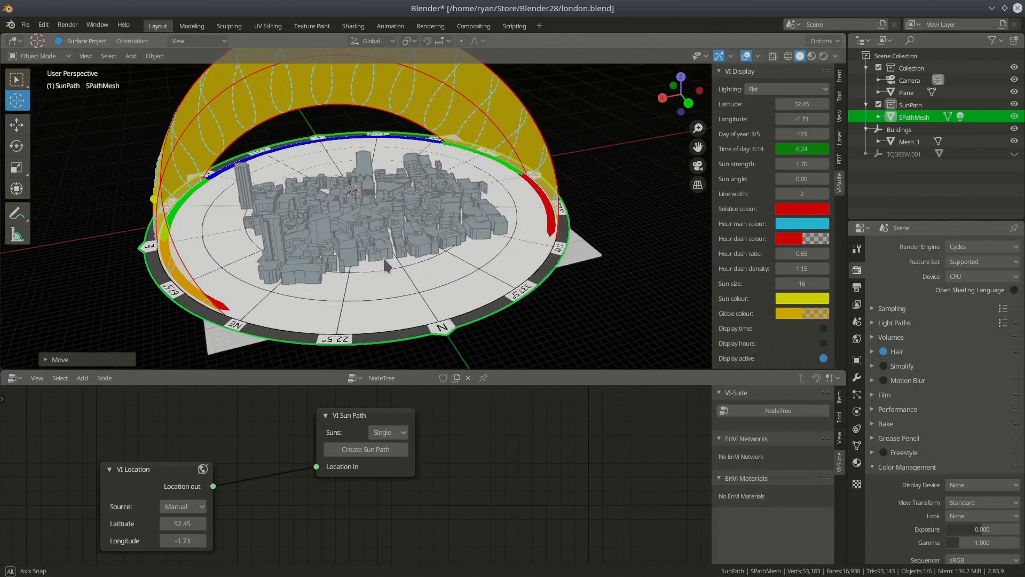
pyautogui.click(835, 57)
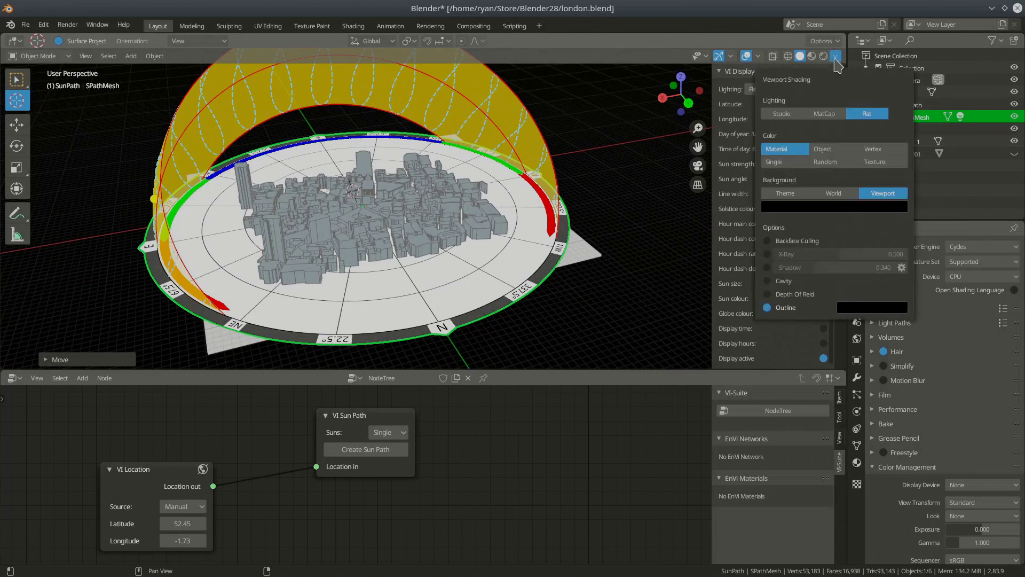
pyautogui.click(769, 268)
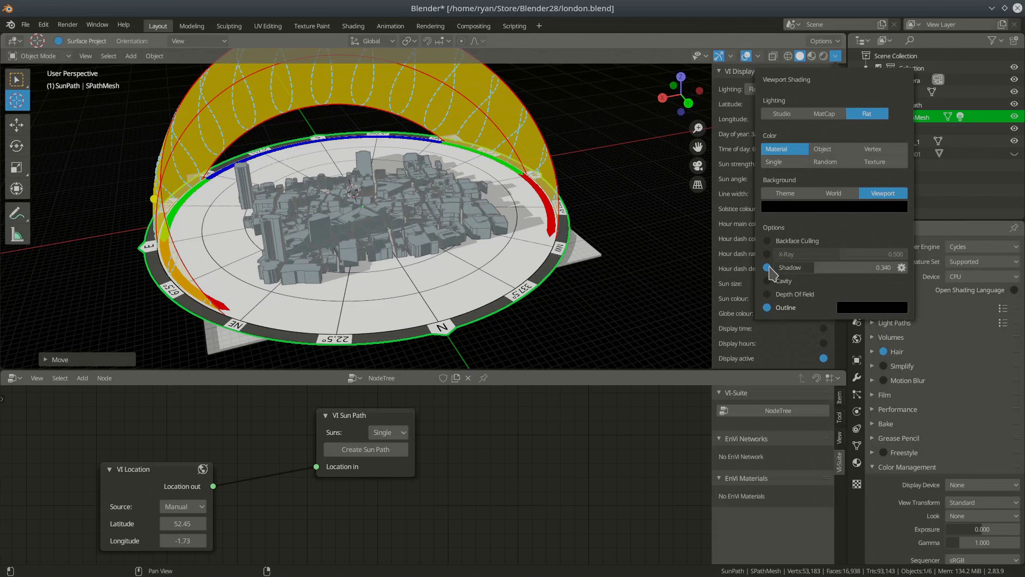
pyautogui.moveTo(517, 259); pyautogui.dragTo(470, 292, button='middle')
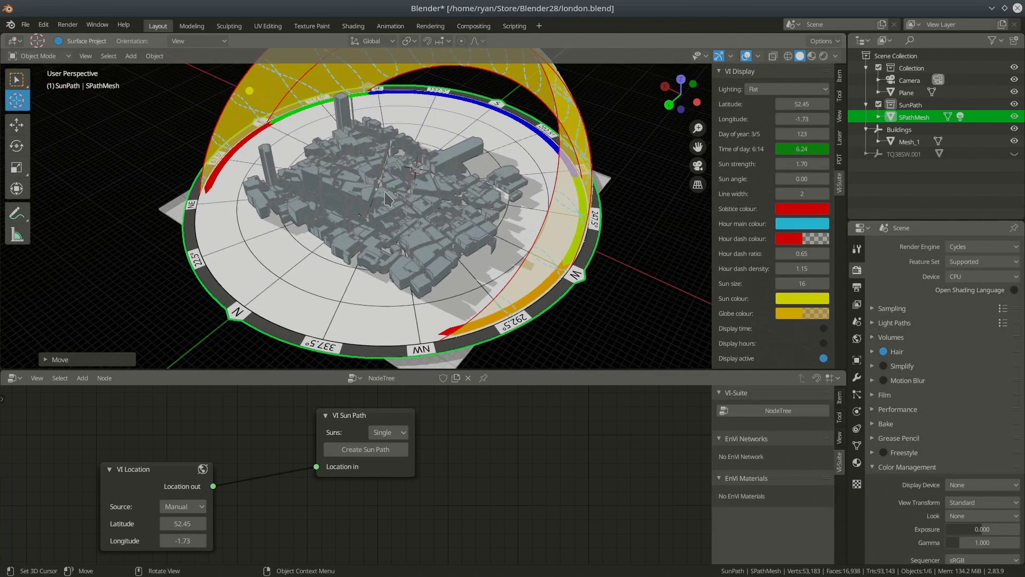
pyautogui.scroll(-3, 387, 199)
pyautogui.scroll(4, 394, 200)
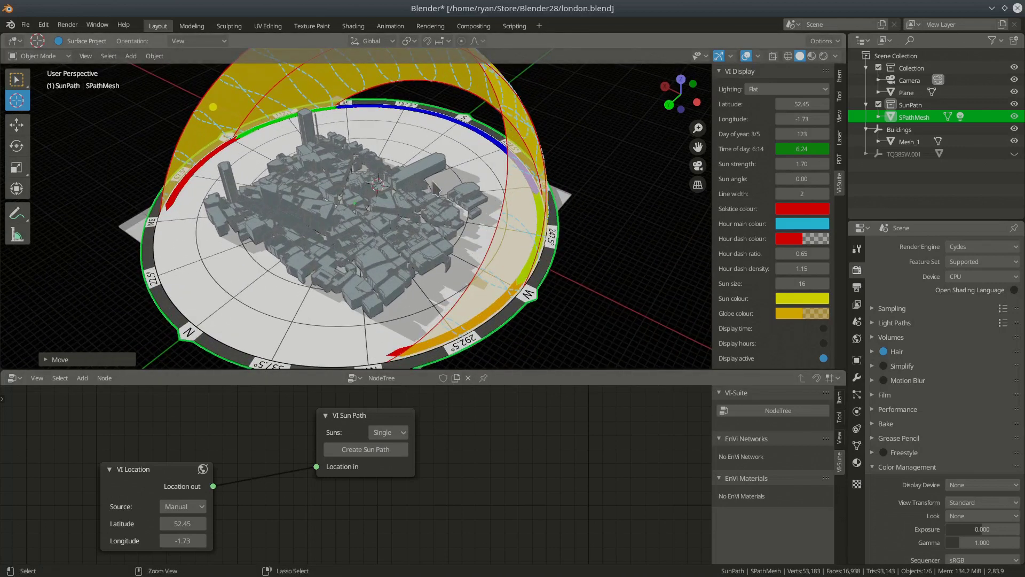
# - Maximize the 3D viewport and set the sun path's day of year to 109
pyautogui.hotkey('ctrl', 'space')
pyautogui.moveTo(462, 370)
pyautogui.mouseDown(button='middle')
pyautogui.moveTo(513, 370)
pyautogui.moveTo(477, 369)
pyautogui.mouseUp(button='middle')
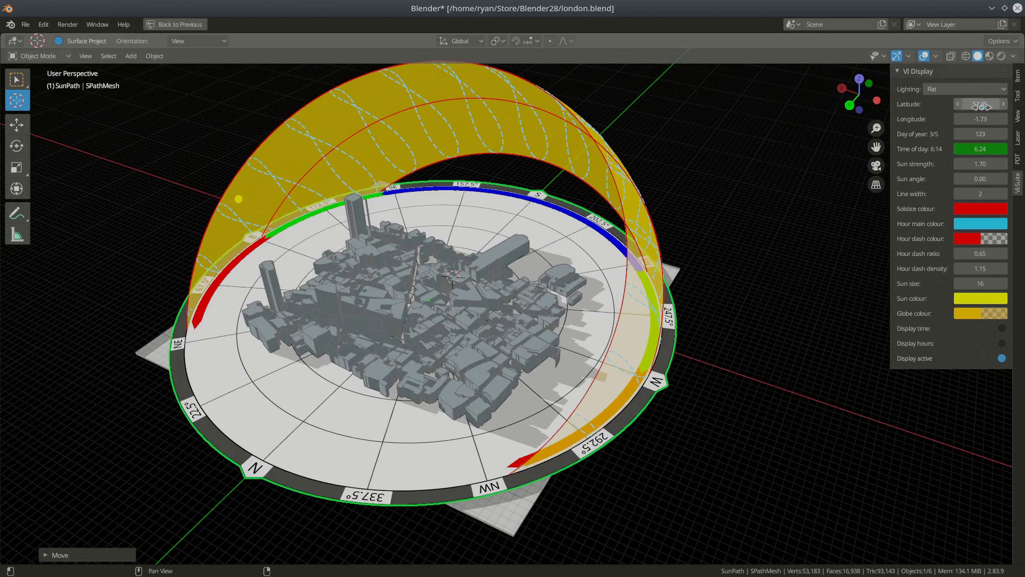
pyautogui.moveTo(978, 133)
pyautogui.mouseDown()
pyautogui.moveTo(957, 134)
pyautogui.moveTo(971, 133)
pyautogui.mouseUp()
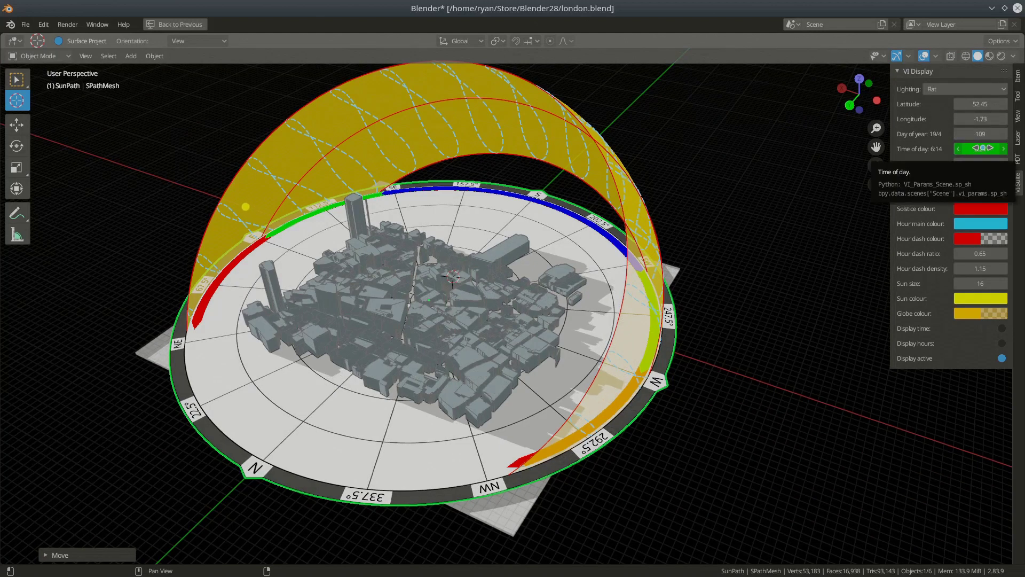
# - Clear the keyframes from the sun path's time of day and set the time to 7.68
pyautogui.rightClick(983, 148)
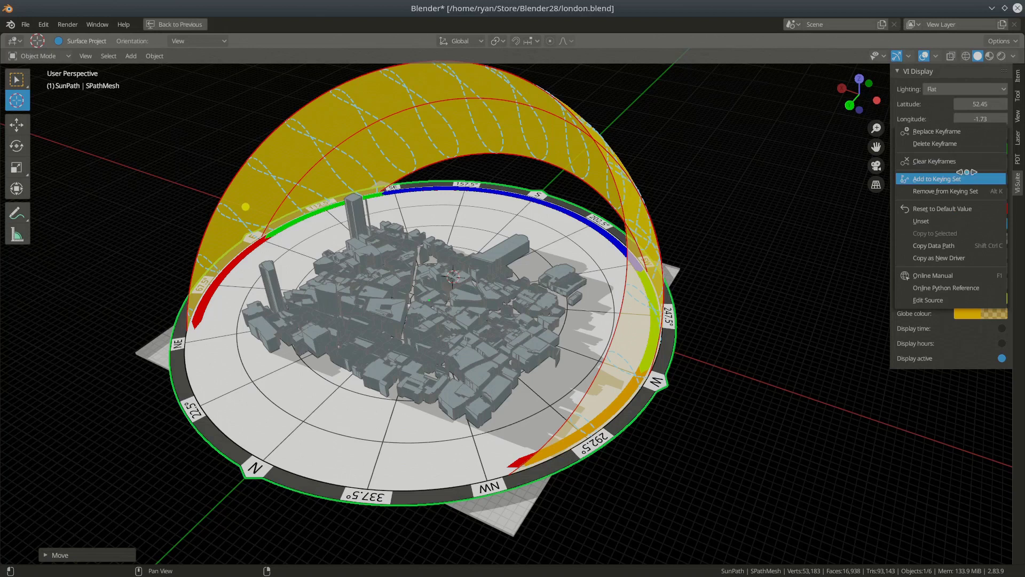
pyautogui.click(980, 161)
pyautogui.moveTo(980, 149)
pyautogui.mouseDown()
pyautogui.moveTo(1006, 149)
pyautogui.moveTo(959, 148)
pyautogui.moveTo(970, 149)
pyautogui.mouseUp()
pyautogui.moveTo(441, 400)
pyautogui.mouseDown(button='middle')
pyautogui.moveTo(435, 386)
pyautogui.moveTo(438, 397)
pyautogui.mouseUp(button='middle')
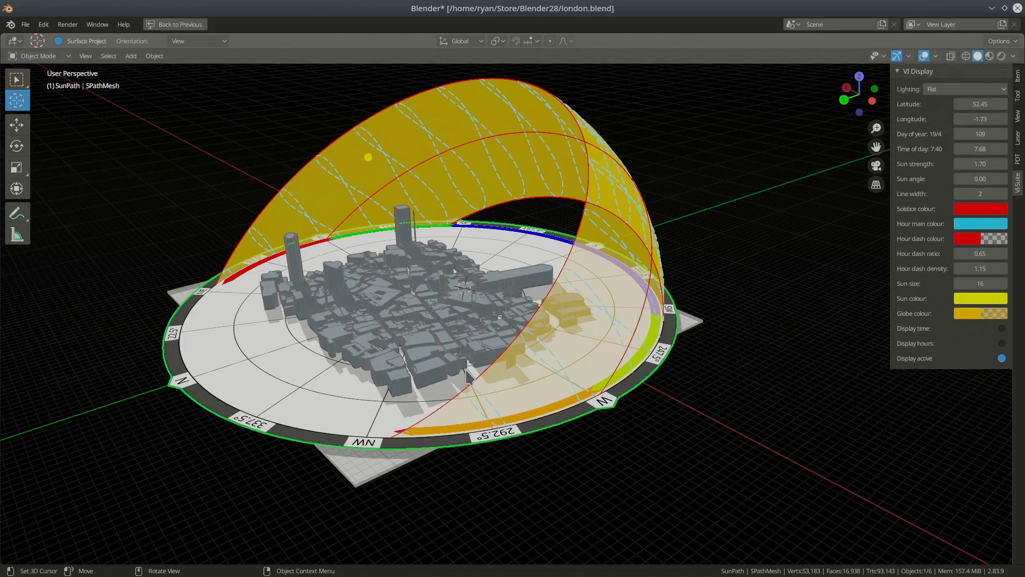
pyautogui.moveTo(502, 303); pyautogui.dragTo(598, 257, button='middle')
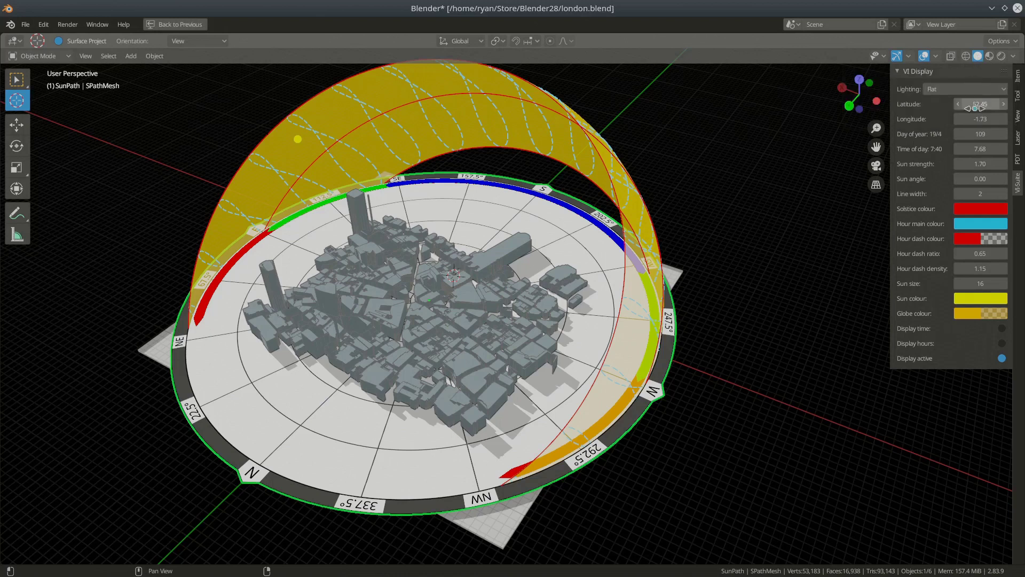
# - Switch the VI Display lighting to Studio for comparison and return it to Flat
pyautogui.click(976, 90)
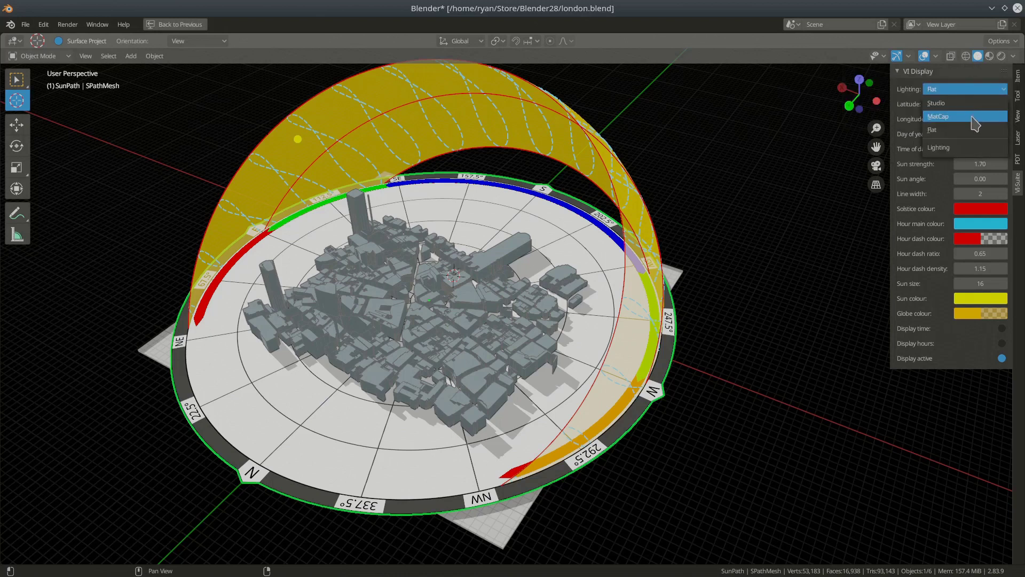
pyautogui.click(969, 104)
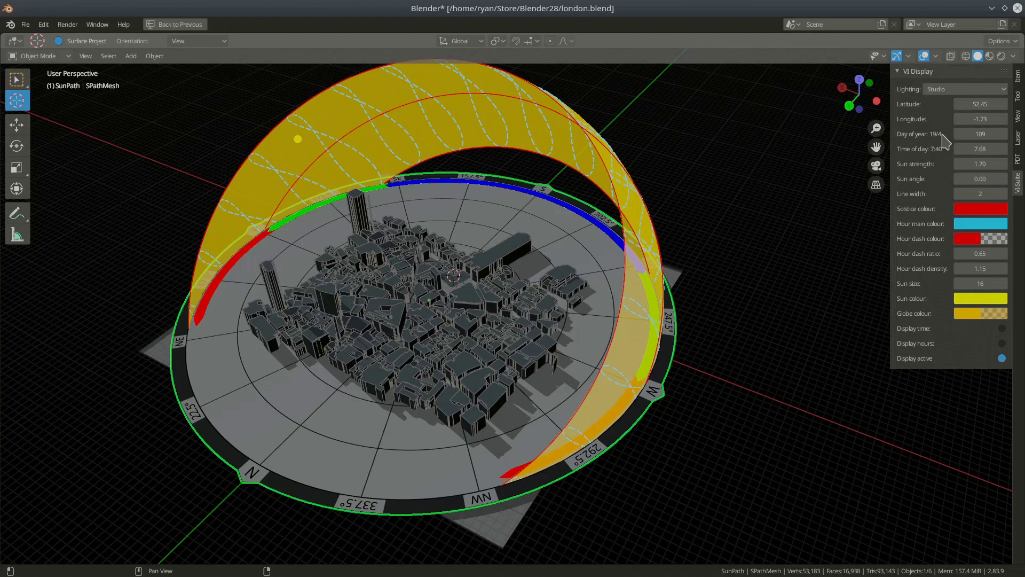
pyautogui.click(978, 92)
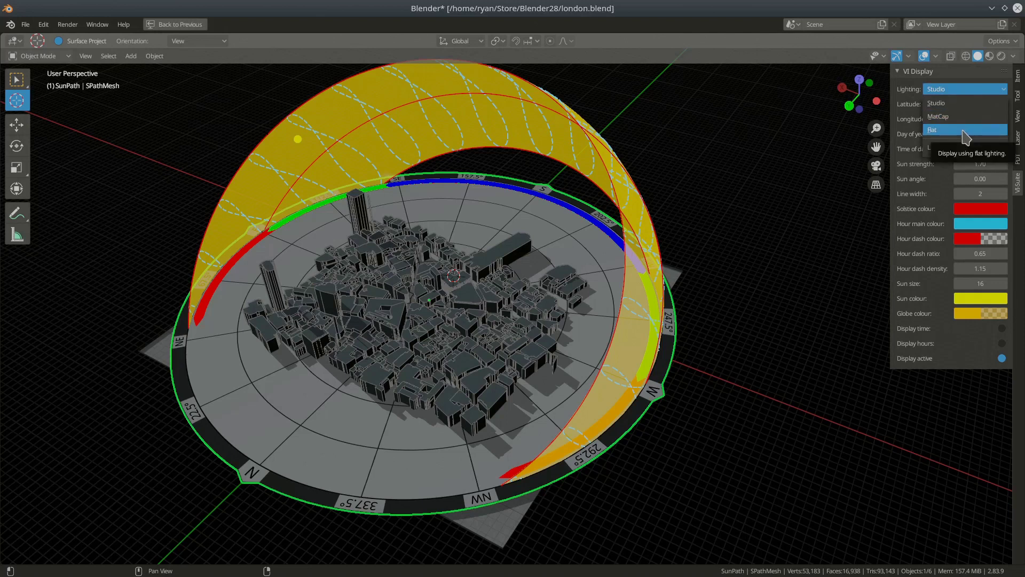
pyautogui.click(967, 133)
# - Set latitude 47.98, longitude -9.53, day of year 99, time of day 8.10 and sun strength 3.17 while viewing the sun path from above
pyautogui.moveTo(635, 393); pyautogui.dragTo(659, 380, button='middle')
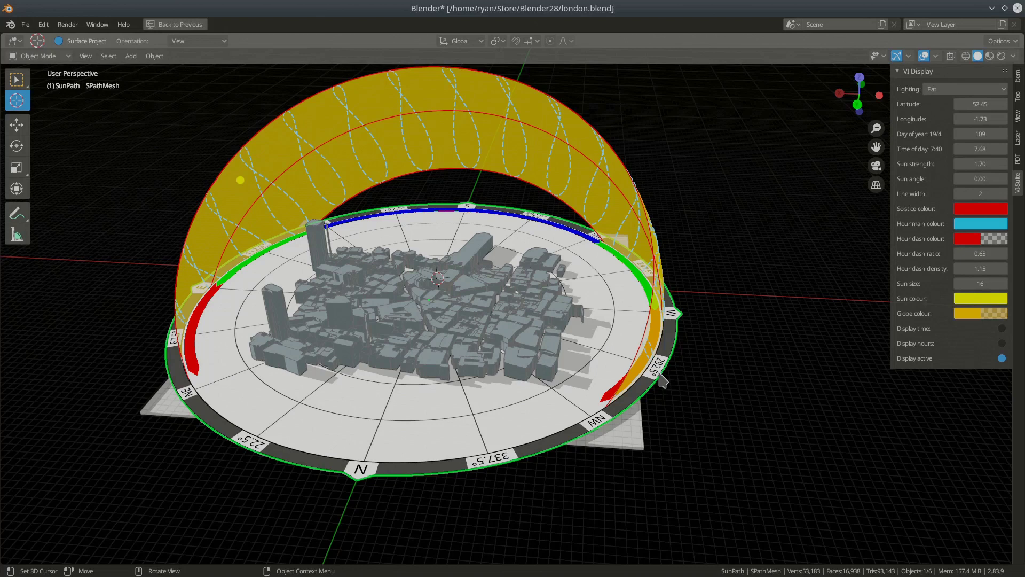
pyautogui.moveTo(567, 330); pyautogui.dragTo(421, 313, button='middle')
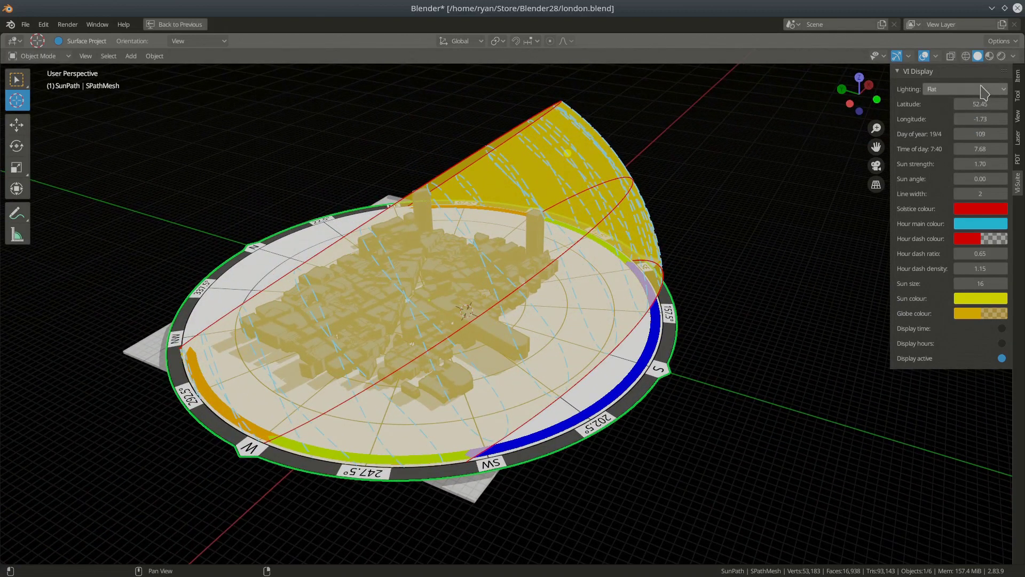
pyautogui.moveTo(587, 283); pyautogui.dragTo(633, 314, button='middle')
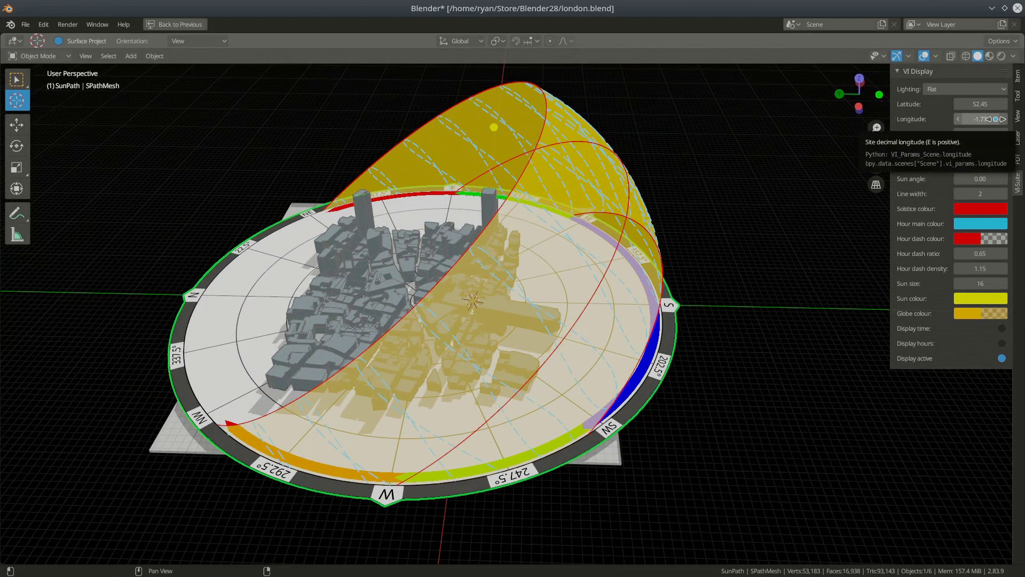
pyautogui.moveTo(980, 104); pyautogui.dragTo(965, 148)
pyautogui.press('KP_7')
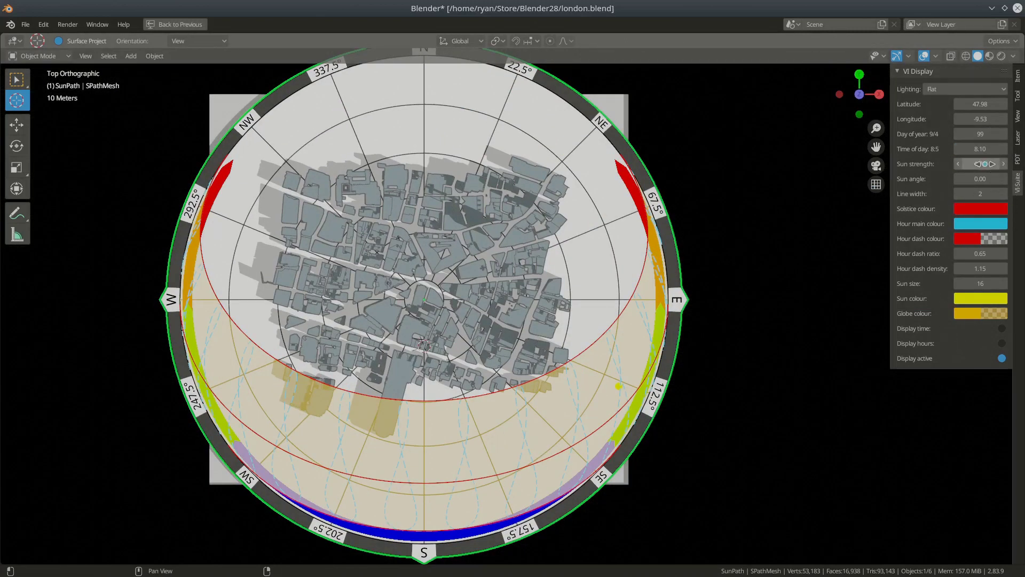
pyautogui.moveTo(983, 163)
pyautogui.mouseDown()
pyautogui.moveTo(960, 163)
pyautogui.moveTo(1015, 163)
pyautogui.moveTo(961, 164)
pyautogui.moveTo(985, 163)
pyautogui.mouseUp()
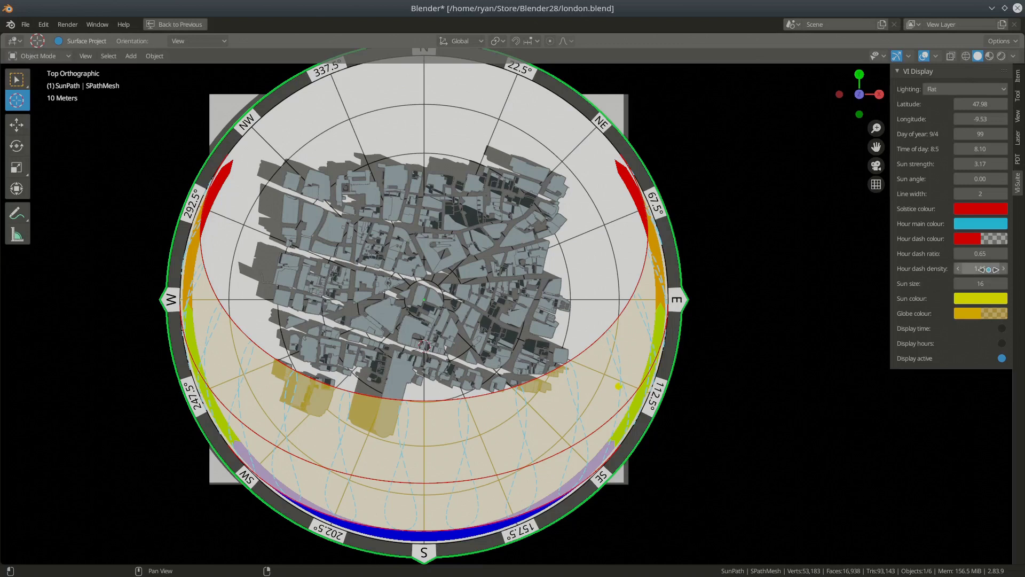
# - Try a sun path line width of 5 and bring it back down to 2
pyautogui.click(1003, 194)
pyautogui.click(1003, 194)
pyautogui.click(1003, 195)
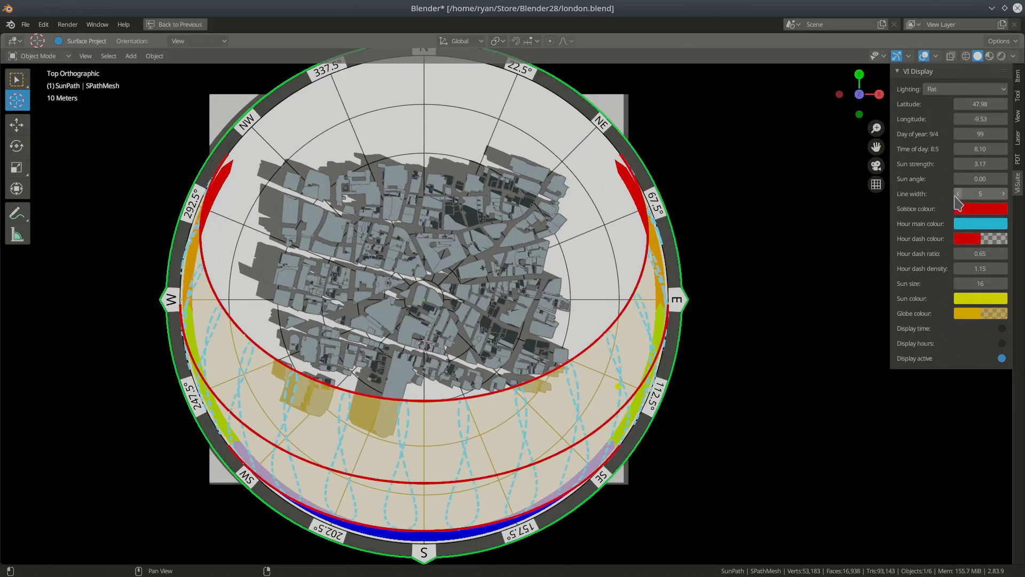
pyautogui.click(958, 194)
pyautogui.click(959, 195)
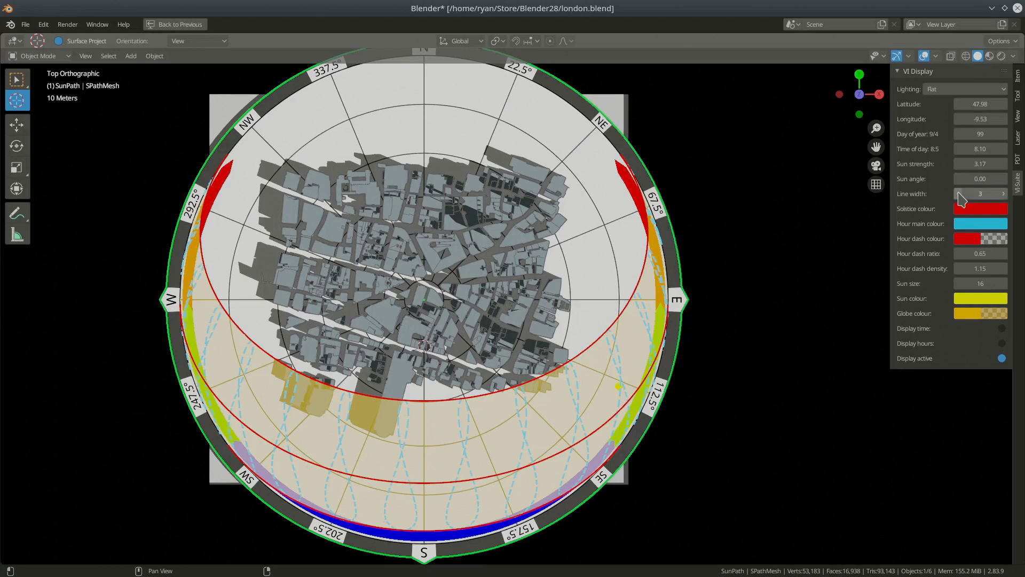
pyautogui.click(958, 194)
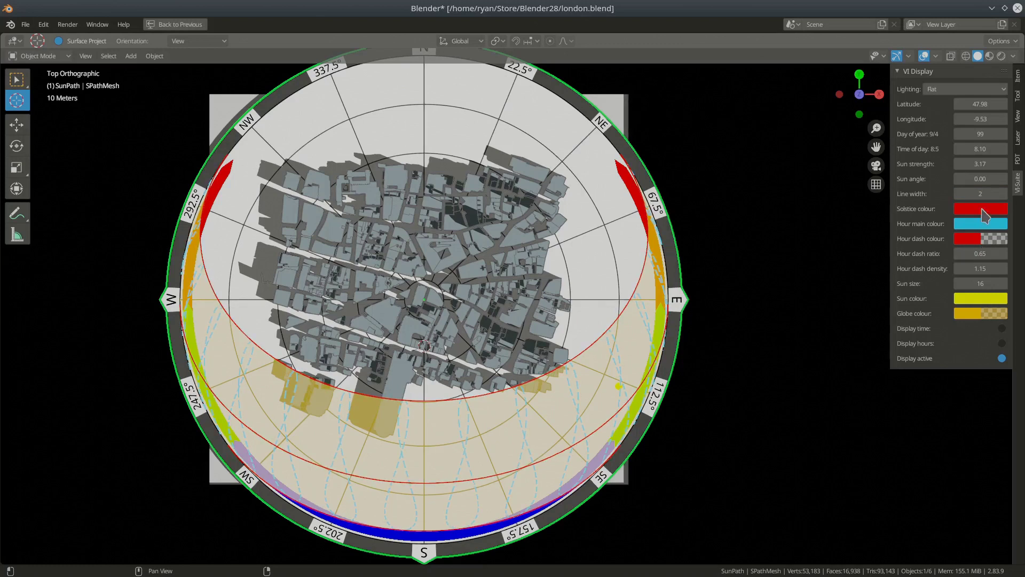
# - Change the solstice colour to bright green and the hour main colour to a green with hue 0.401 and saturation 0.600
pyautogui.click(989, 209)
pyautogui.moveTo(972, 85)
pyautogui.mouseDown()
pyautogui.moveTo(919, 66)
pyautogui.moveTo(954, 103)
pyautogui.moveTo(926, 79)
pyautogui.moveTo(901, 81)
pyautogui.mouseUp()
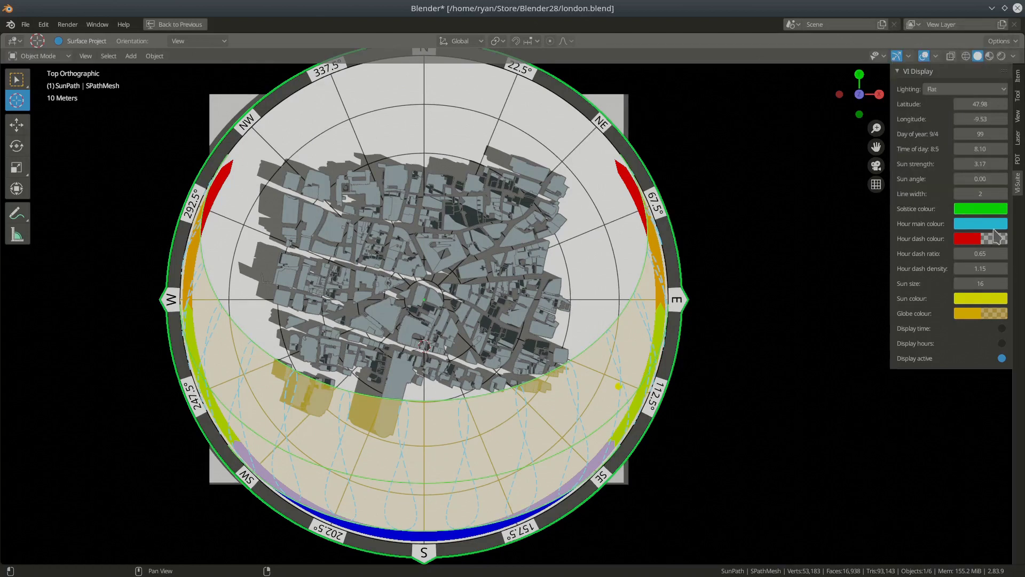
pyautogui.click(985, 230)
pyautogui.moveTo(958, 118); pyautogui.dragTo(929, 73)
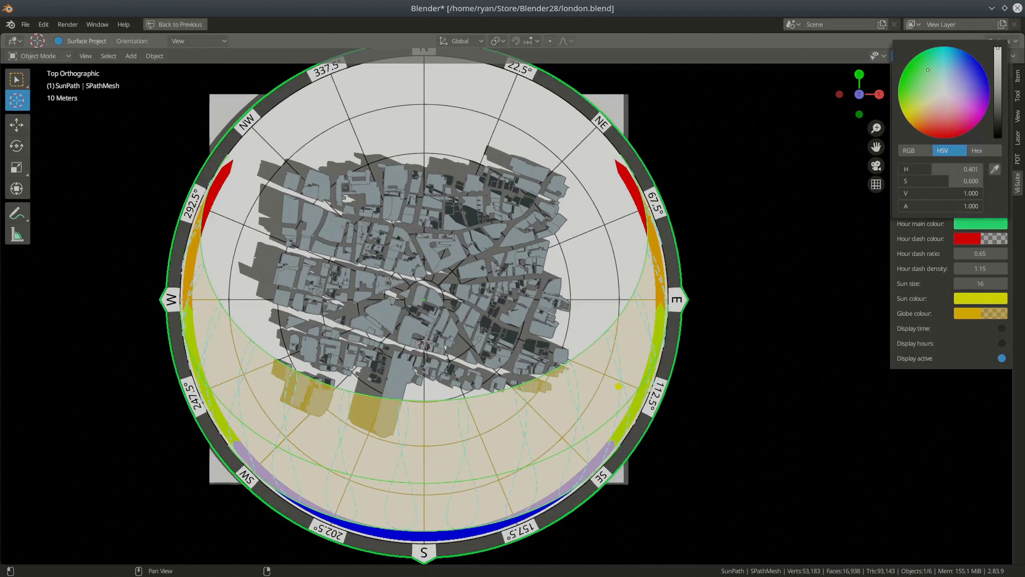
# - Set the hour dash ratio to -0.07, line width to 3, hour dash density to 0.73 and sun size to 50
pyautogui.moveTo(980, 253)
pyautogui.mouseDown()
pyautogui.moveTo(931, 253)
pyautogui.moveTo(985, 253)
pyautogui.mouseUp()
pyautogui.click(1003, 193)
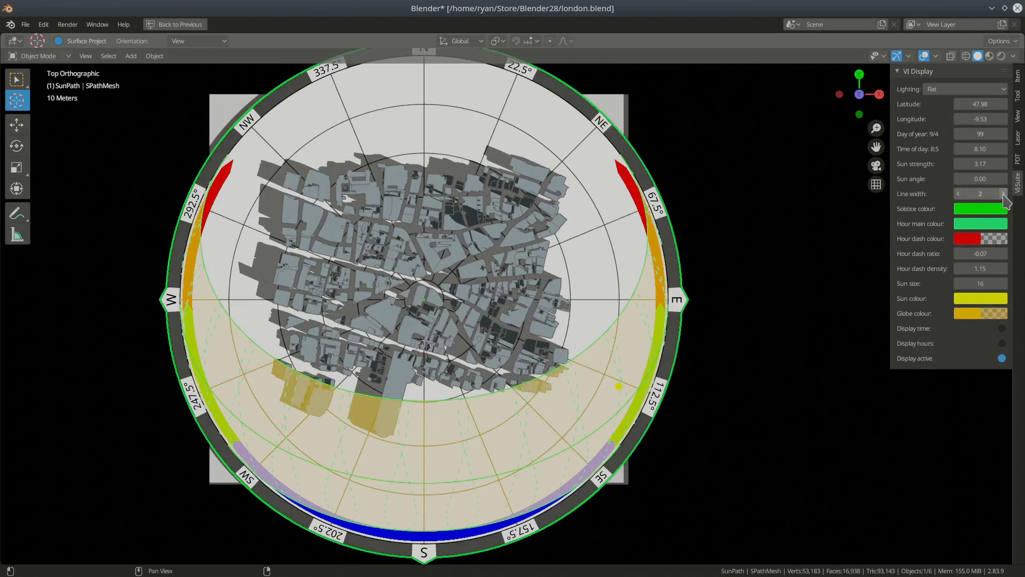
pyautogui.moveTo(980, 266); pyautogui.dragTo(989, 283)
pyautogui.moveTo(801, 331); pyautogui.dragTo(605, 383, button='middle')
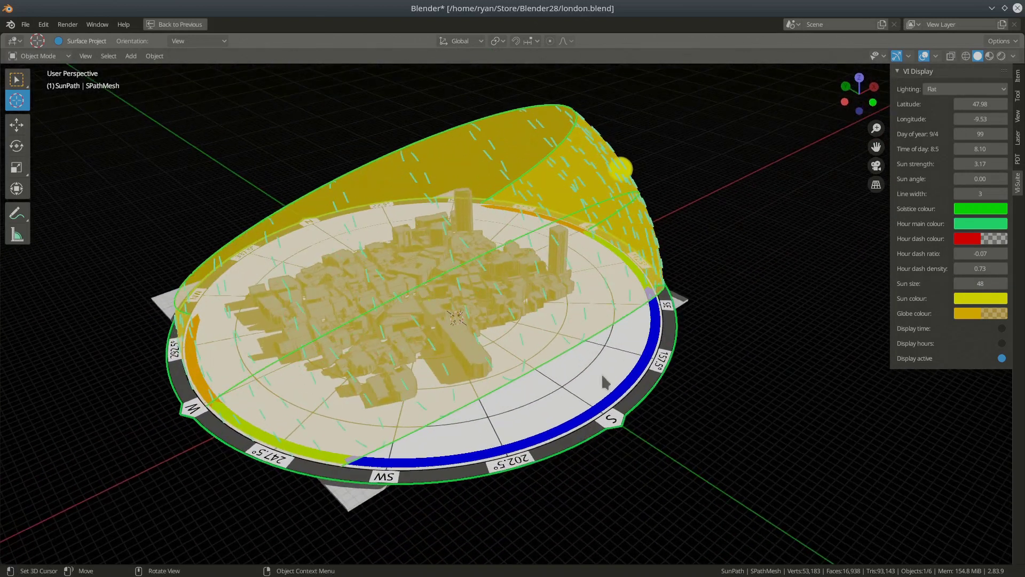
pyautogui.moveTo(985, 283); pyautogui.dragTo(985, 283)
pyautogui.moveTo(481, 394); pyautogui.dragTo(552, 376, button='middle')
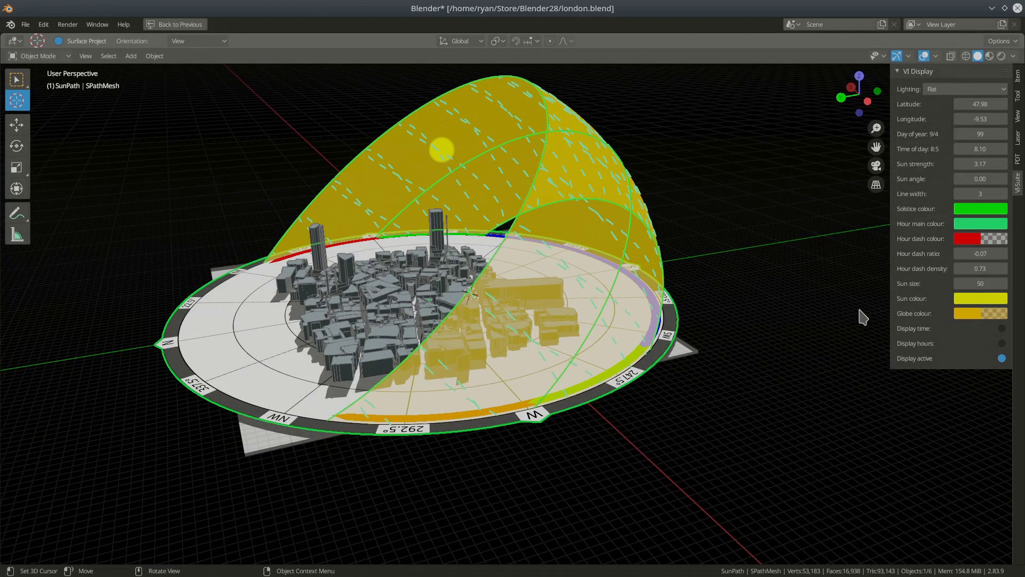
# - Change the sun colour to a paler yellow with hue 0.132 and saturation 0.535
pyautogui.click(985, 299)
pyautogui.moveTo(931, 243); pyautogui.dragTo(910, 244)
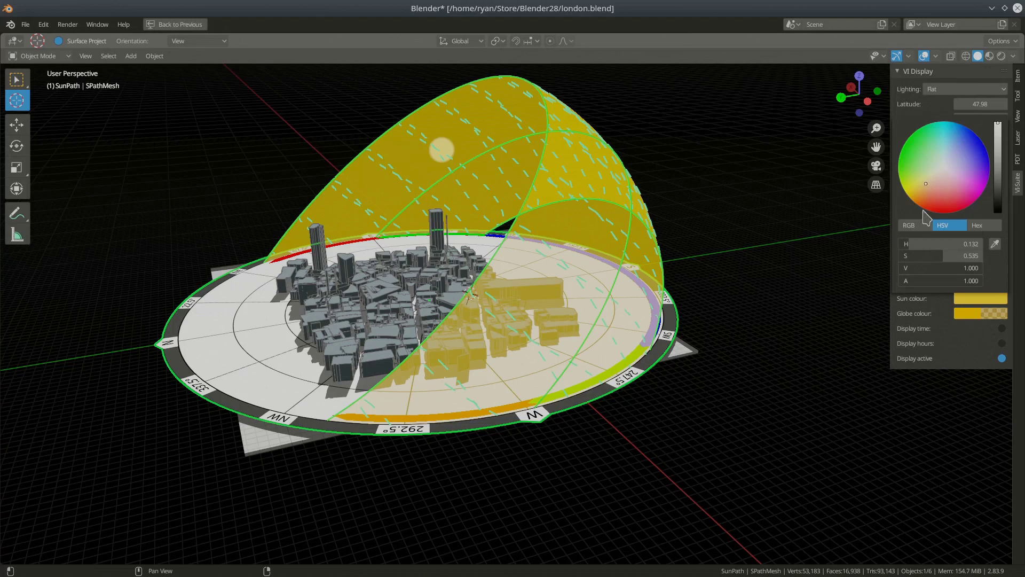
pyautogui.click(980, 314)
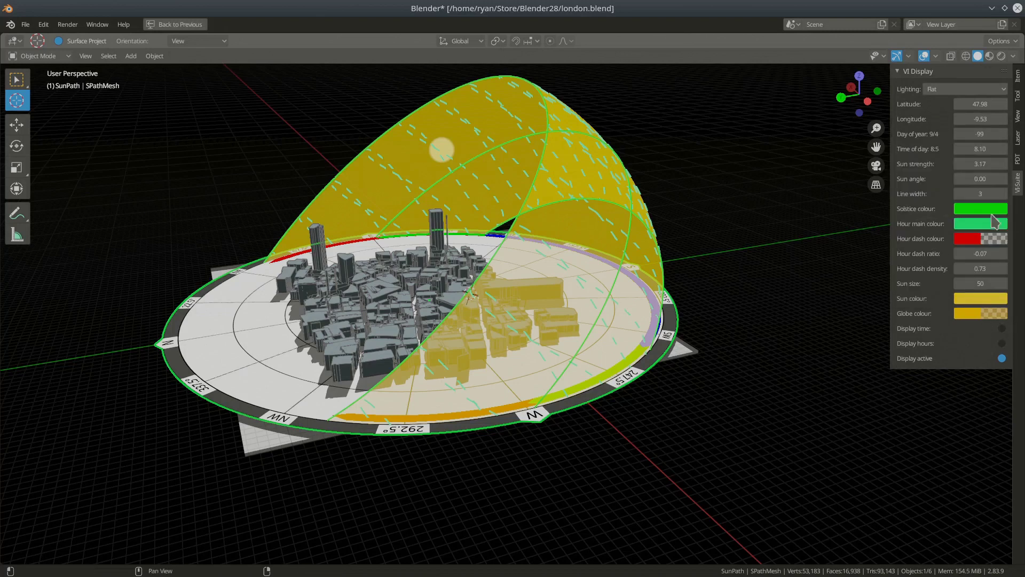
# - Change the globe colour to purple with hue 0.777, saturation 0.543 and alpha 0.475
pyautogui.click(968, 314)
pyautogui.moveTo(956, 258); pyautogui.dragTo(940, 258)
pyautogui.moveTo(941, 163); pyautogui.dragTo(968, 186)
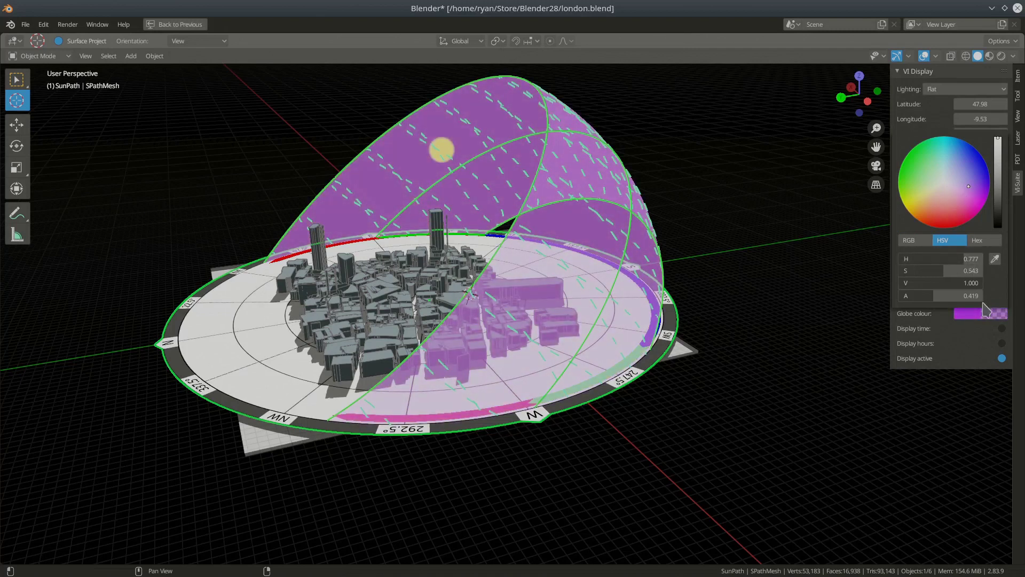
pyautogui.moveTo(943, 303); pyautogui.dragTo(962, 304)
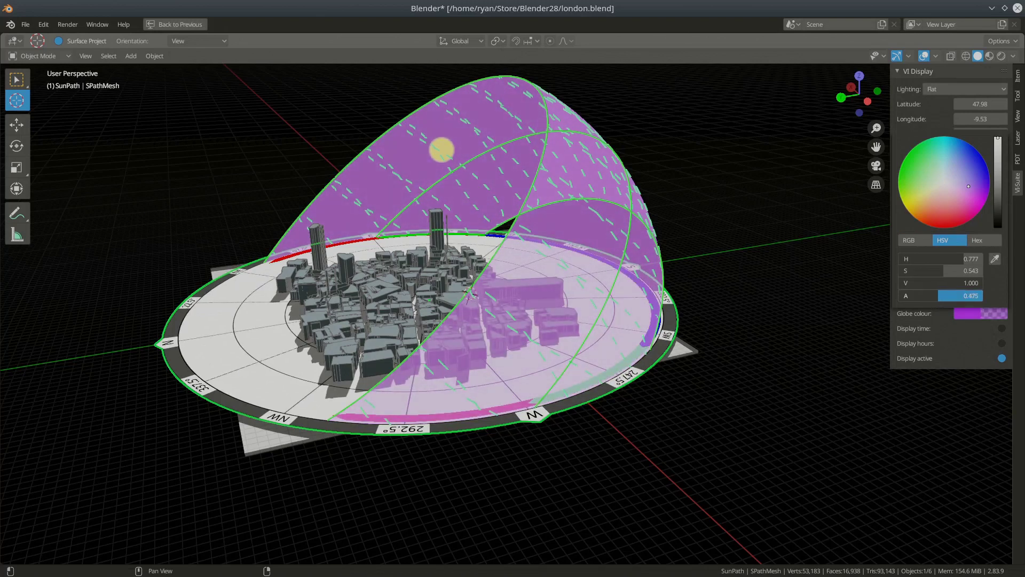
# - Set the sun path's time of day to 14.01
pyautogui.moveTo(594, 336); pyautogui.dragTo(585, 345, button='middle')
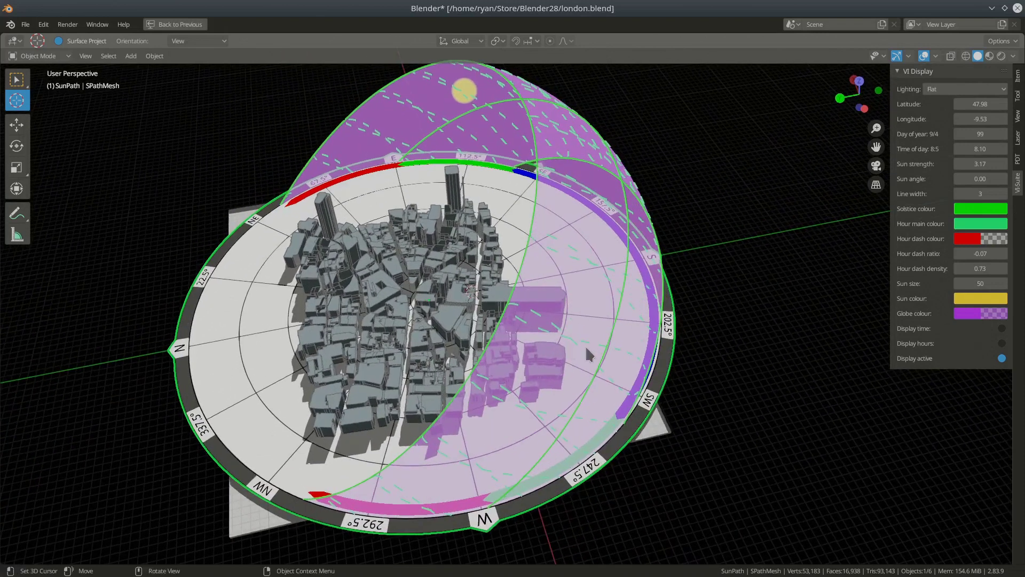
pyautogui.moveTo(508, 348); pyautogui.dragTo(480, 342, button='middle')
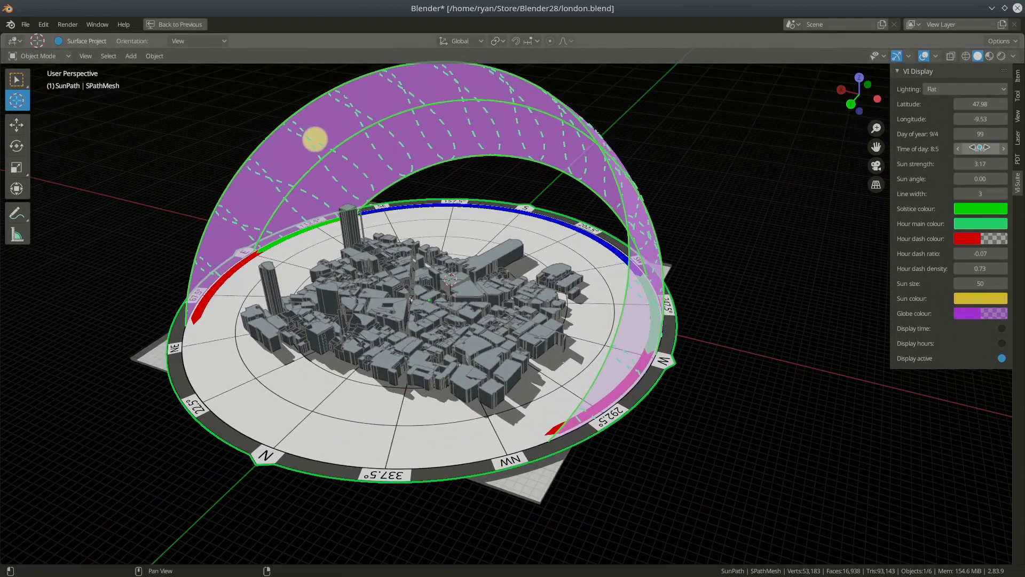
pyautogui.moveTo(980, 148); pyautogui.dragTo(1008, 148)
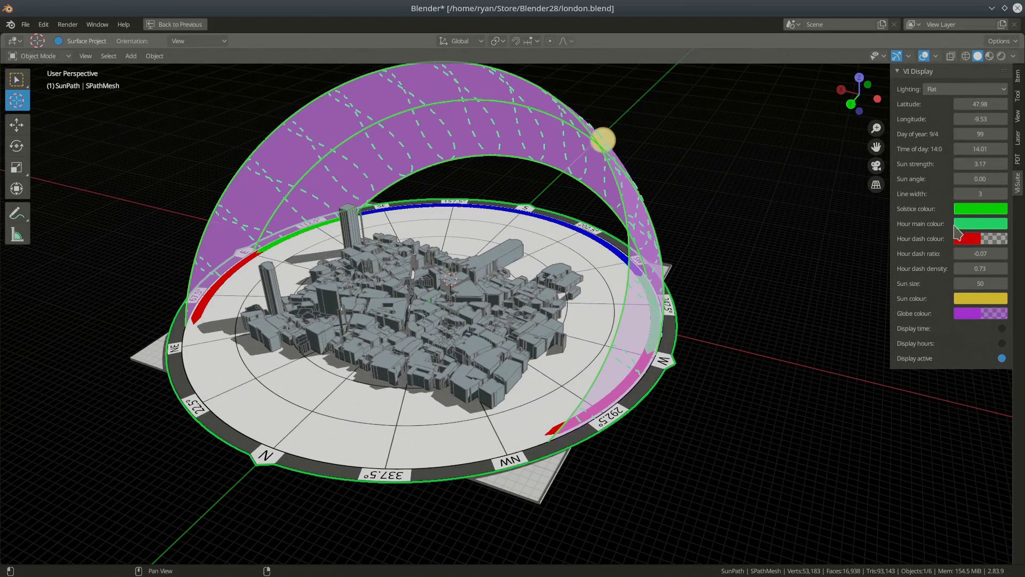
# - Show the sun's time label at font size 15 and try out its font colour and font shadow
pyautogui.click(1001, 329)
pyautogui.moveTo(596, 356)
pyautogui.mouseDown(button='middle')
pyautogui.moveTo(610, 344)
pyautogui.moveTo(603, 357)
pyautogui.mouseUp(button='middle')
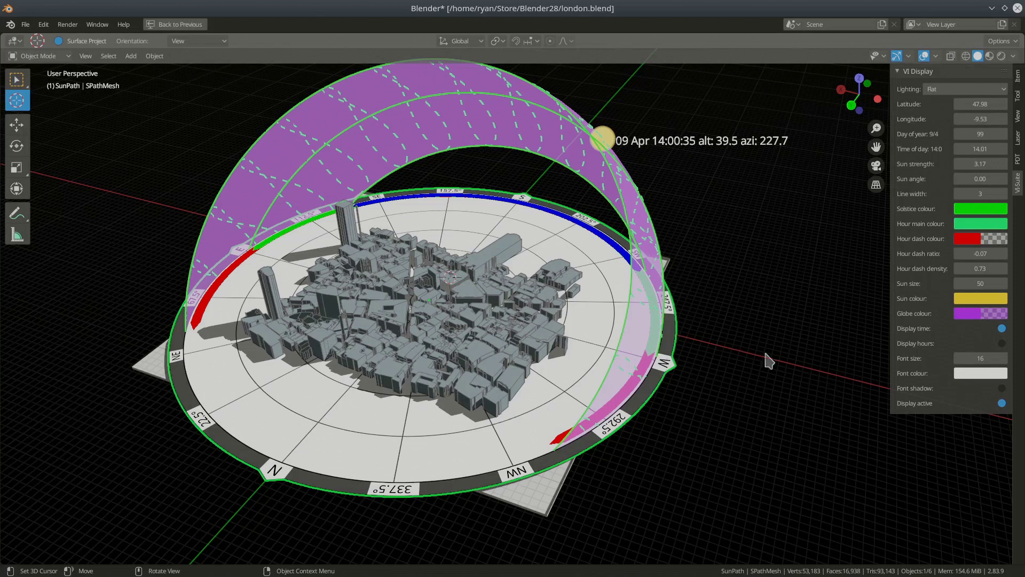
pyautogui.moveTo(987, 359)
pyautogui.mouseDown()
pyautogui.moveTo(1004, 359)
pyautogui.moveTo(987, 360)
pyautogui.mouseUp()
pyautogui.click(980, 374)
pyautogui.moveTo(996, 243); pyautogui.dragTo(997, 196)
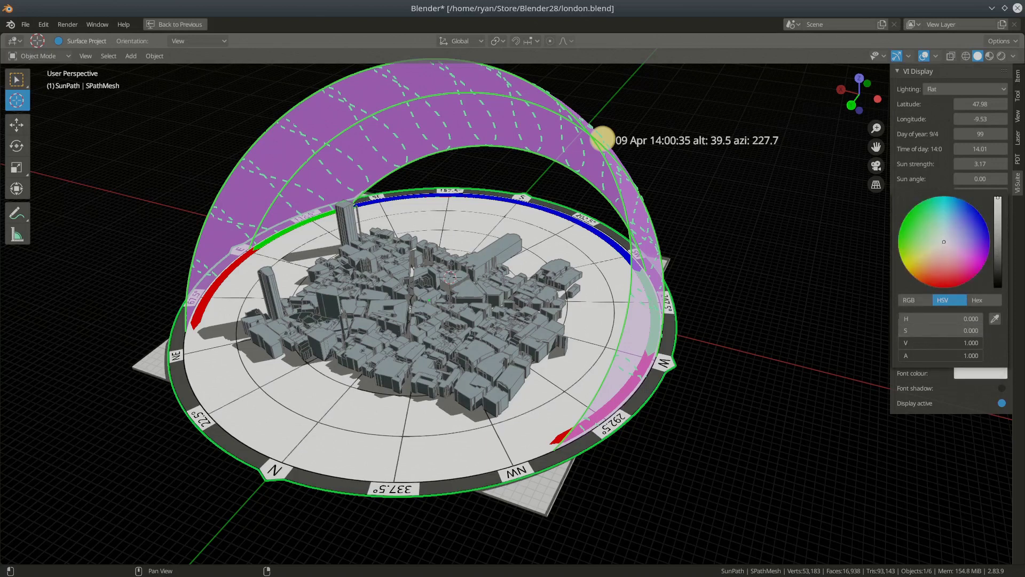
pyautogui.click(1001, 388)
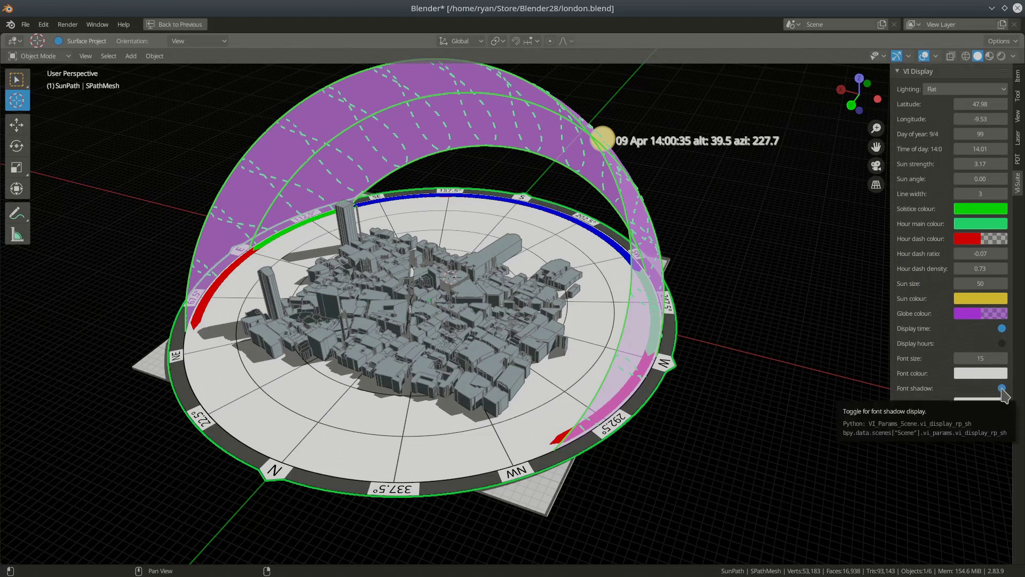
pyautogui.click(1002, 388)
# - Display the hour numbers on the sun path at font size 20 and turn off the time label
pyautogui.click(1002, 343)
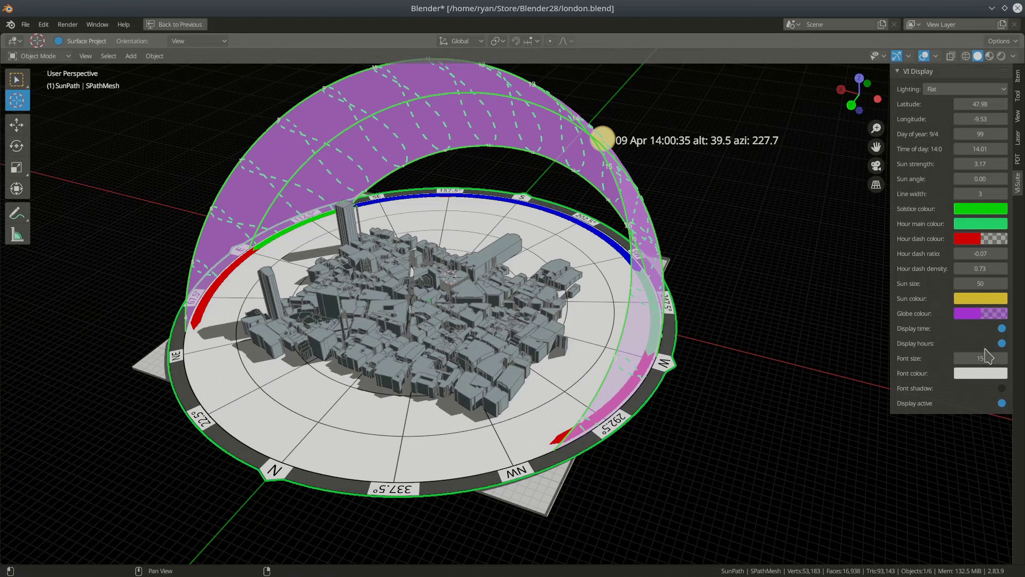
pyautogui.click(987, 357)
pyautogui.moveTo(987, 356); pyautogui.dragTo(997, 337)
pyautogui.click(1000, 328)
pyautogui.moveTo(406, 299); pyautogui.dragTo(487, 338, button='middle')
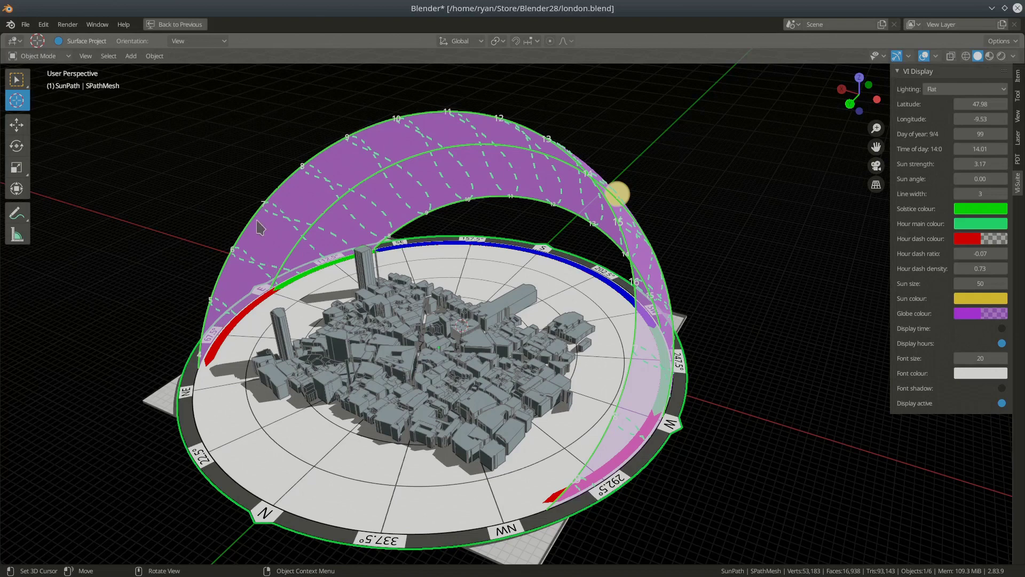
pyautogui.moveTo(645, 454); pyautogui.dragTo(741, 407, button='middle')
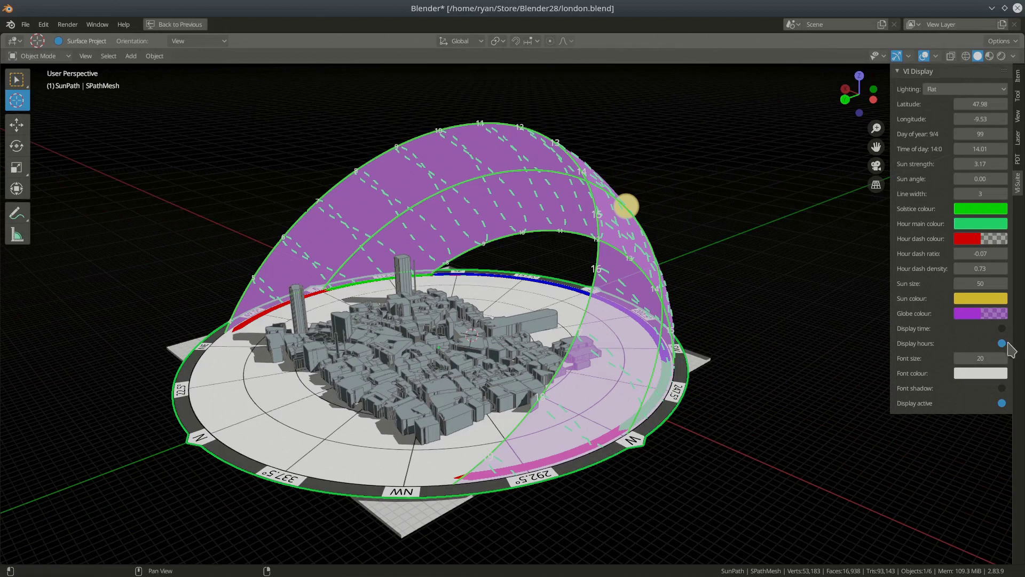
# - Hide the hour numbers and show the city from directly above in rendered shading
pyautogui.click(1001, 343)
pyautogui.moveTo(652, 401); pyautogui.dragTo(571, 394, button='middle')
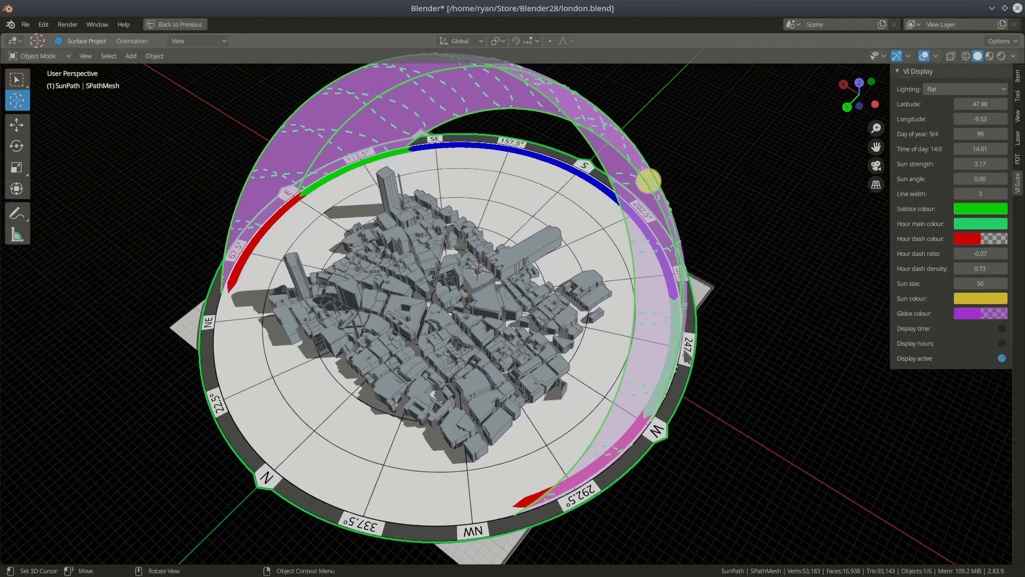
pyautogui.press('KP_7')
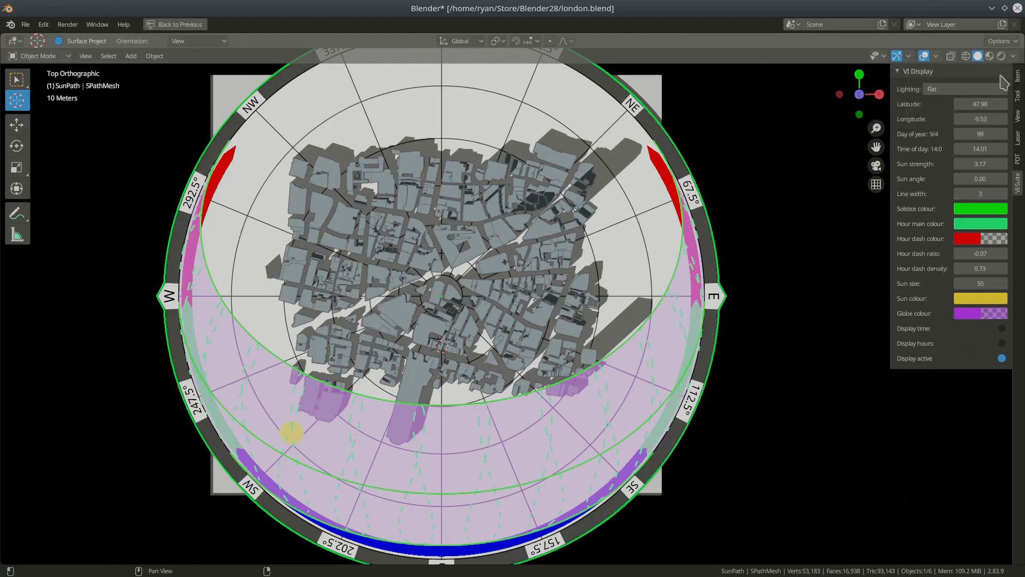
pyautogui.click(1001, 56)
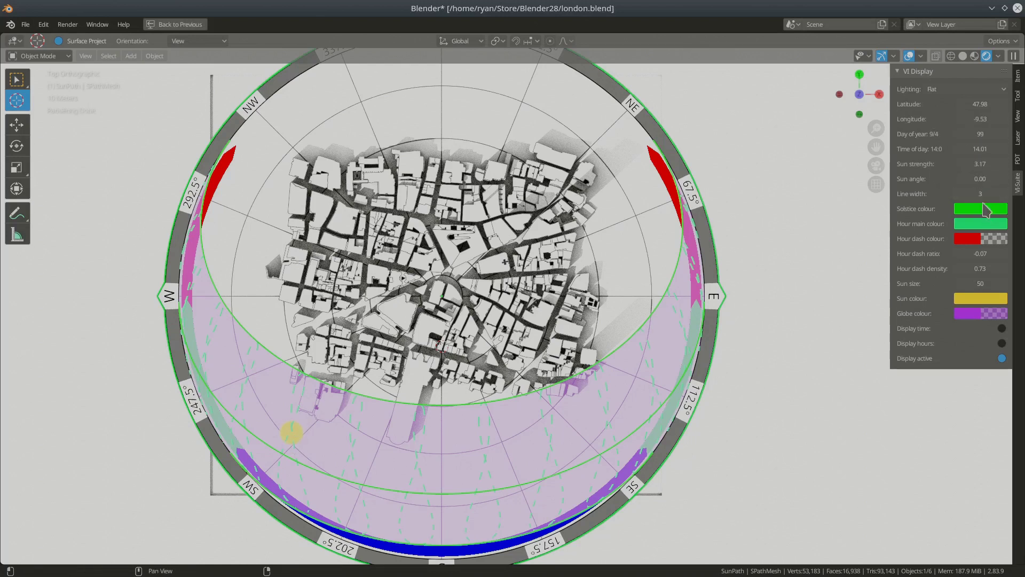
# - Try a sun strength of 6.86 and reduce it to 2.36 in the rendered view
pyautogui.click(981, 164)
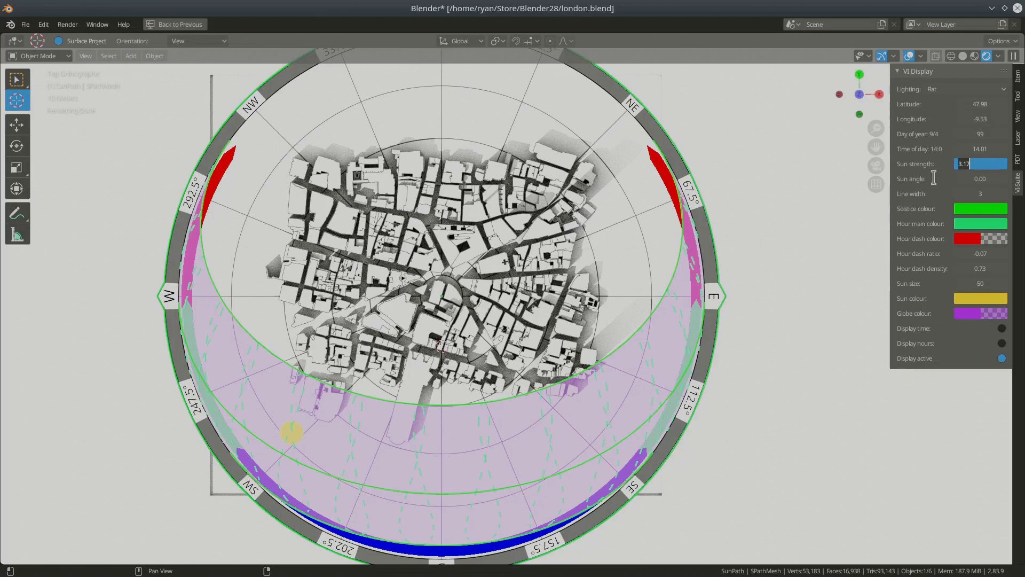
pyautogui.press('Return')
pyautogui.moveTo(981, 163); pyautogui.dragTo(1004, 163)
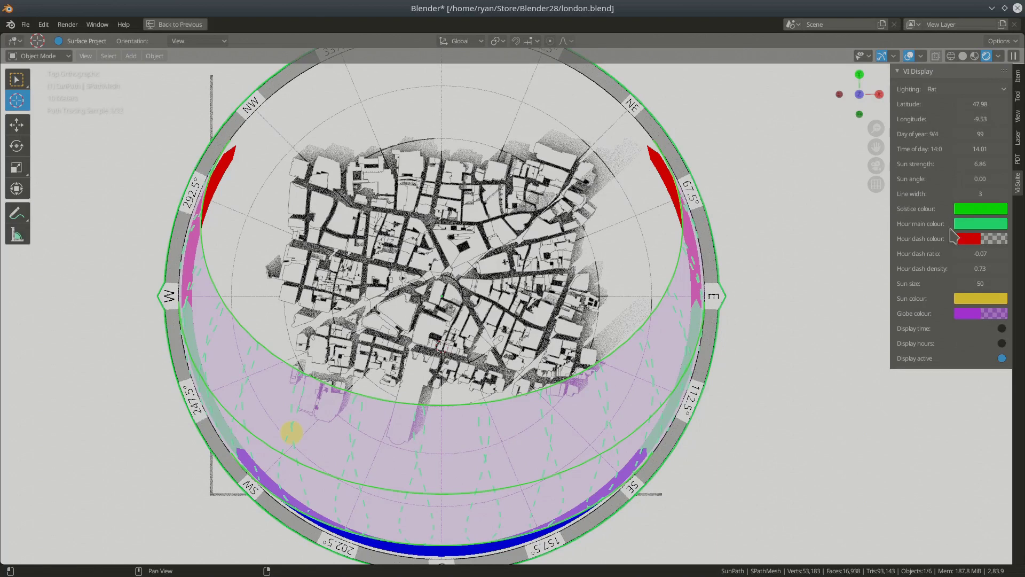
pyautogui.moveTo(980, 163); pyautogui.dragTo(955, 164)
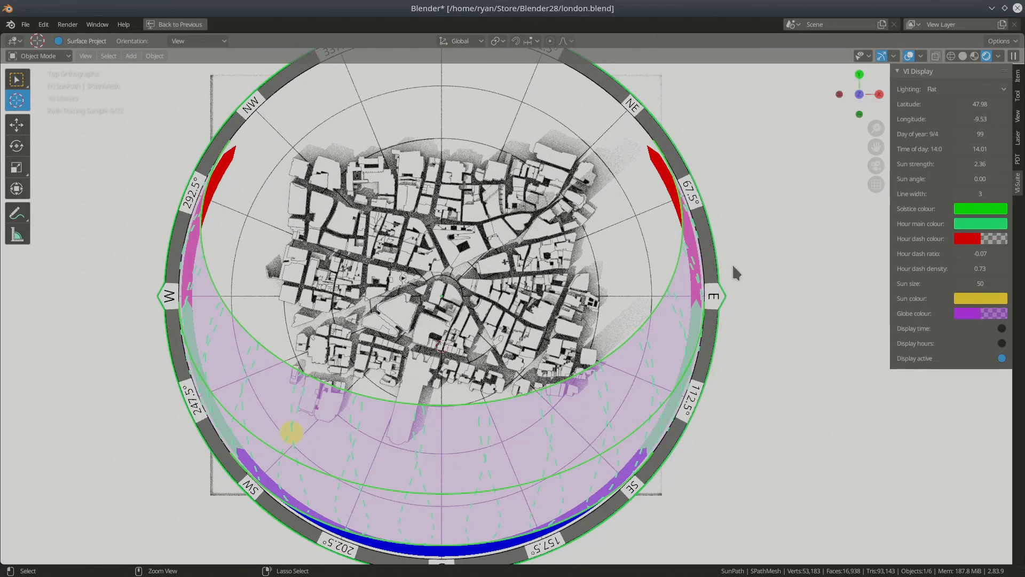
# - Set the world background colour to black and the sun strength to 5.33
pyautogui.hotkey('ctrl', 'space')
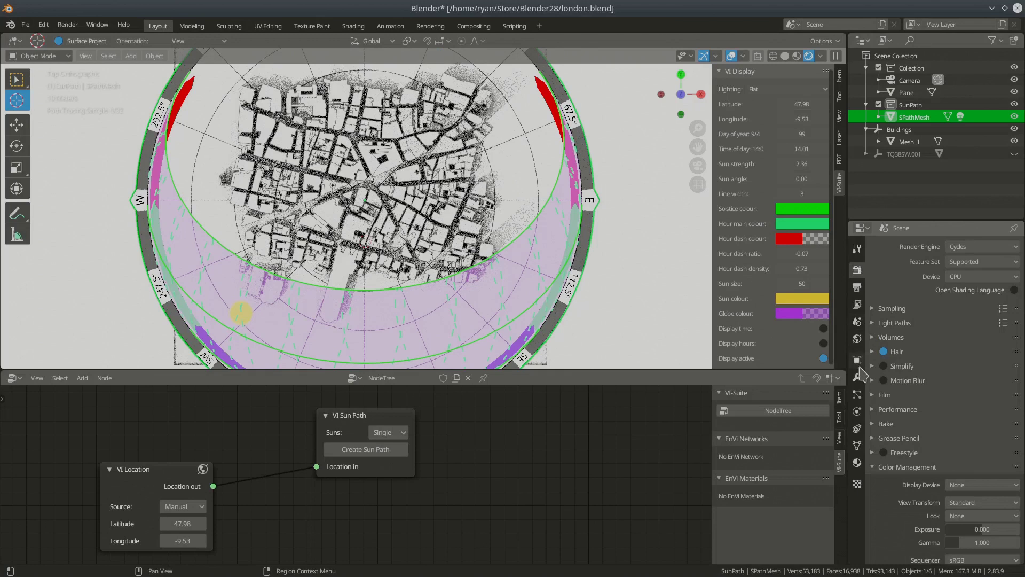
pyautogui.click(857, 338)
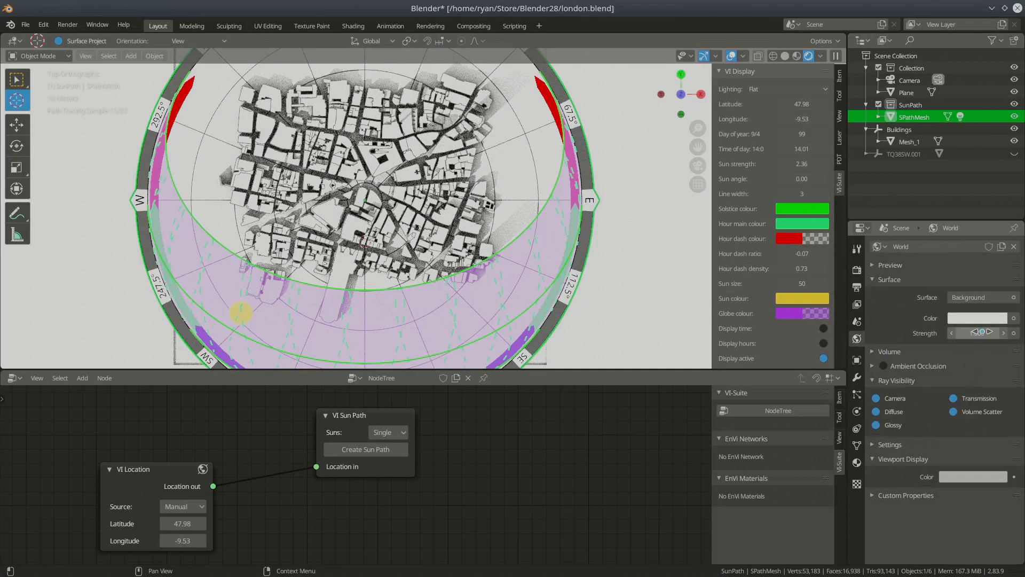
pyautogui.click(990, 319)
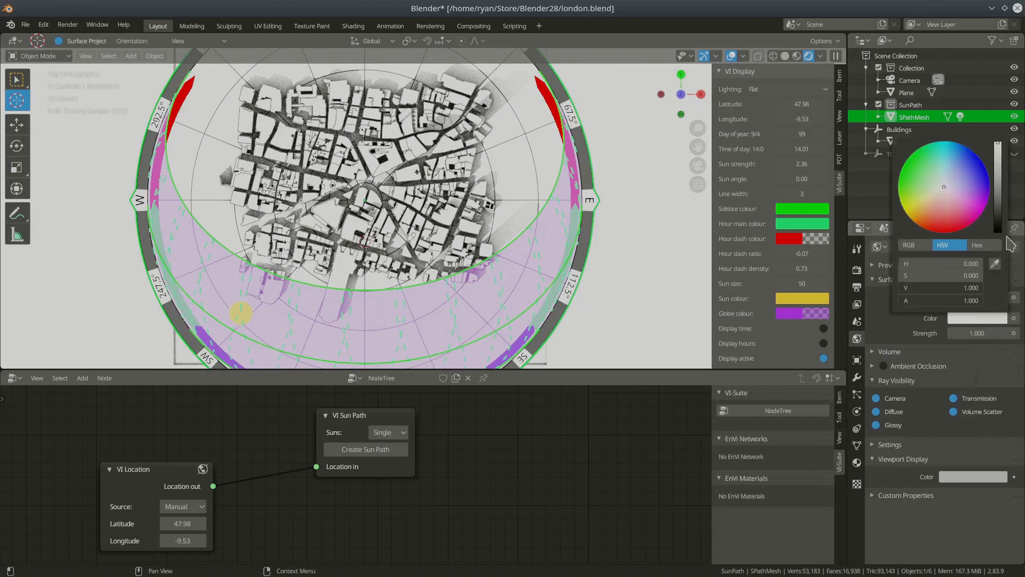
pyautogui.moveTo(1000, 155); pyautogui.dragTo(997, 231)
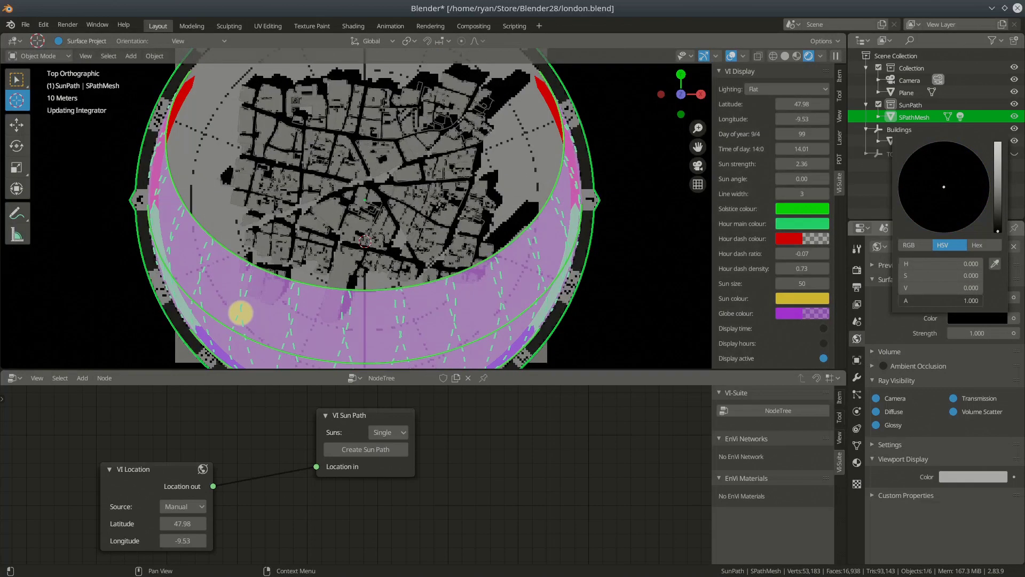
pyautogui.hotkey('ctrl', 'space')
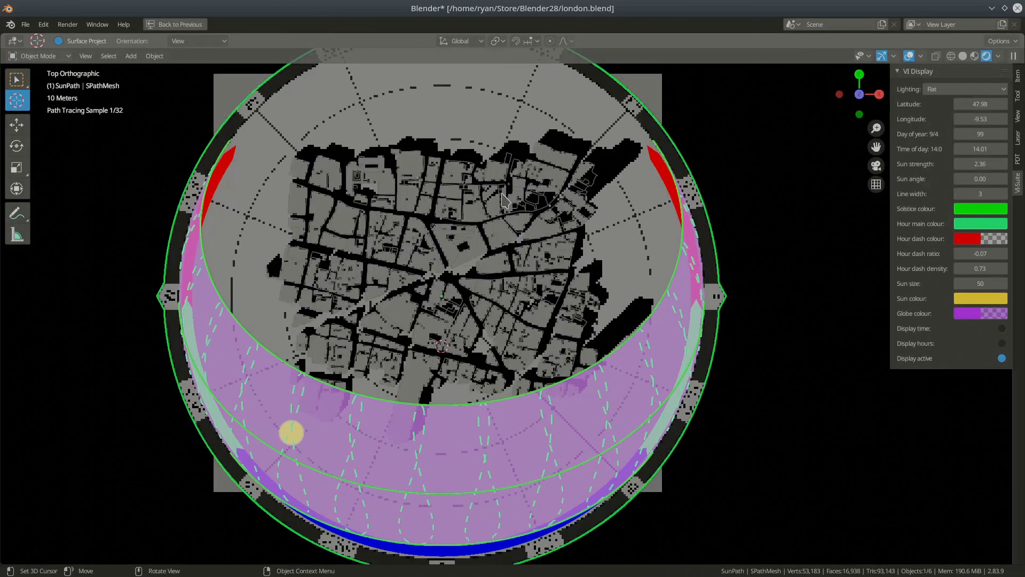
pyautogui.moveTo(959, 164); pyautogui.dragTo(1000, 164)
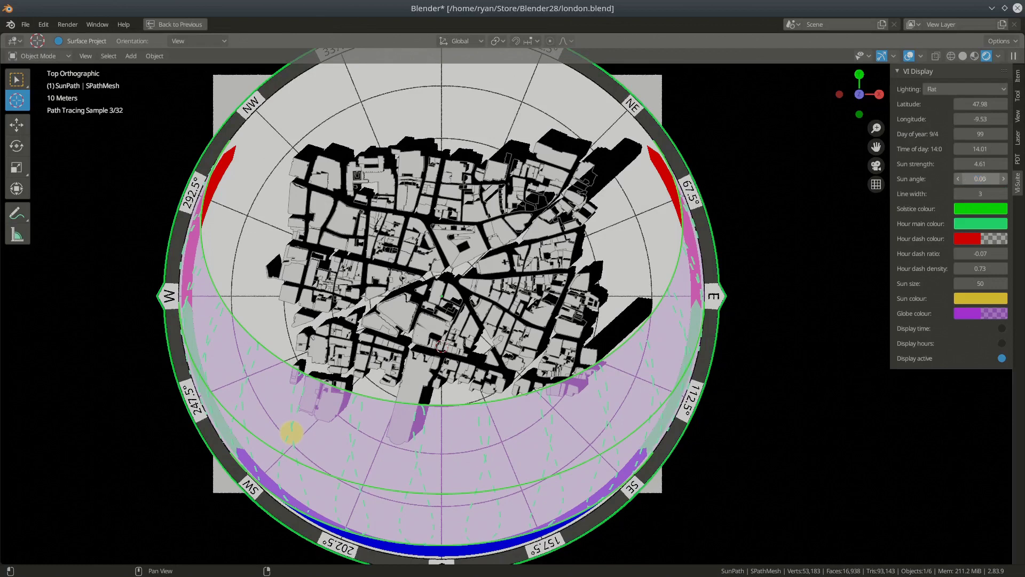
pyautogui.moveTo(975, 164); pyautogui.dragTo(988, 164)
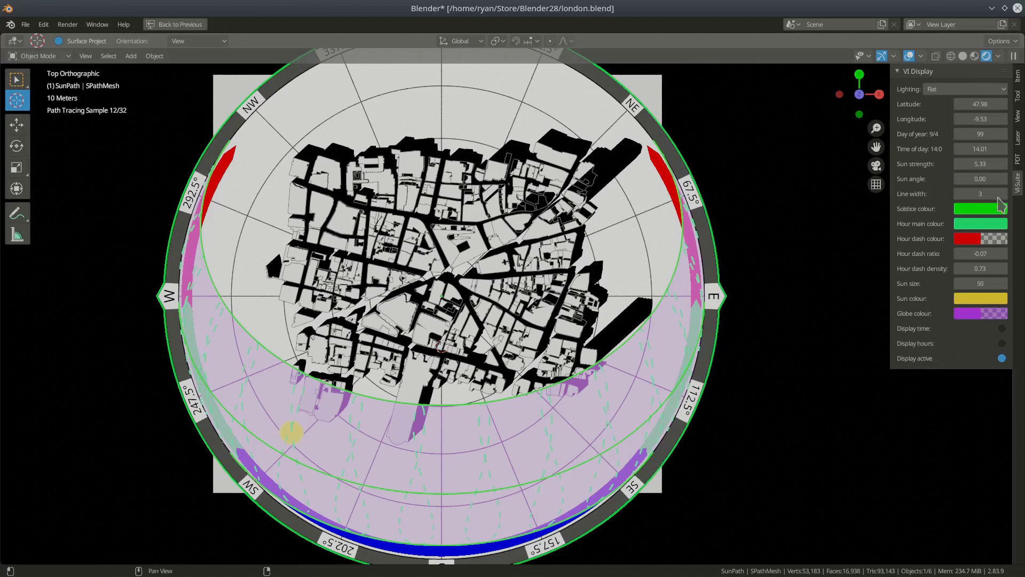
# - Try a larger sun angle to soften the building shadows and reset it to 0.00
pyautogui.click(1004, 178)
pyautogui.click(1004, 179)
pyautogui.click(1005, 179)
pyautogui.click(1004, 178)
pyautogui.click(1004, 179)
pyautogui.click(1004, 178)
pyautogui.click(1004, 178)
pyautogui.click(1004, 178)
pyautogui.click(1004, 178)
pyautogui.click(1004, 178)
pyautogui.click(1004, 178)
pyautogui.click(1004, 178)
pyautogui.click(1004, 179)
pyautogui.click(1004, 178)
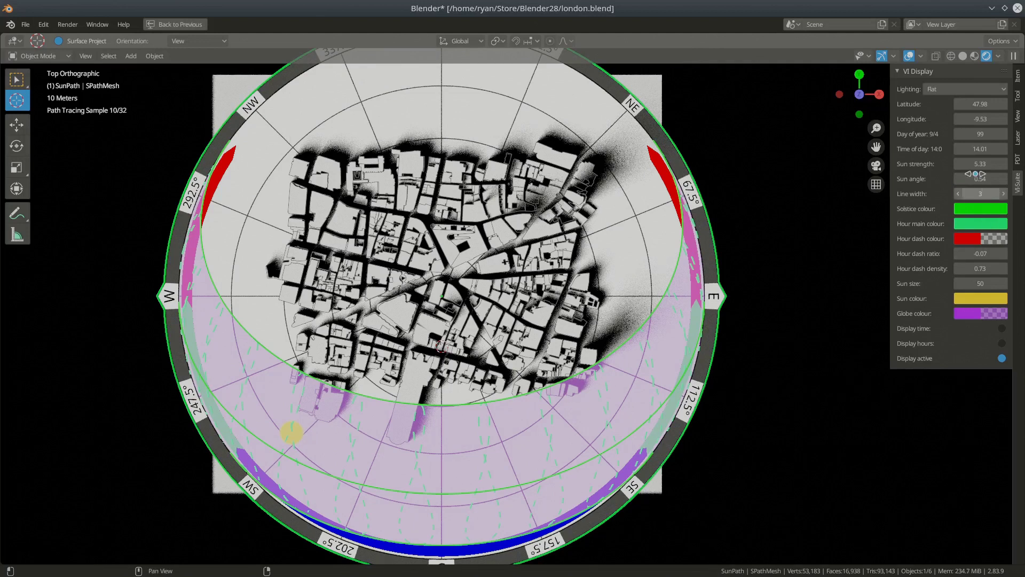
pyautogui.moveTo(980, 178); pyautogui.dragTo(888, 366)
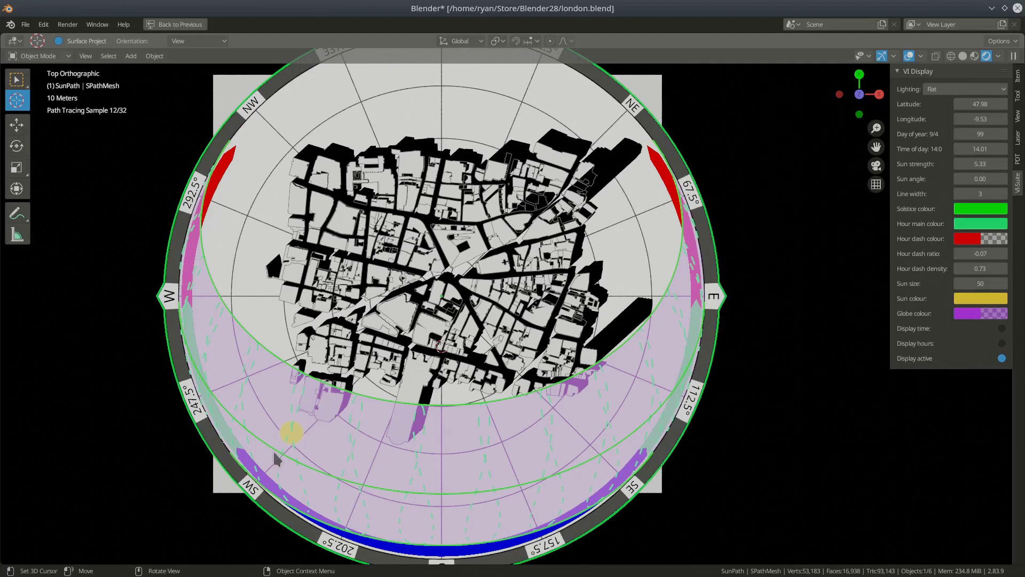
# - Compare the city's shadows in solid and rendered shading, finishing with a perspective view in solid shading
pyautogui.click(963, 56)
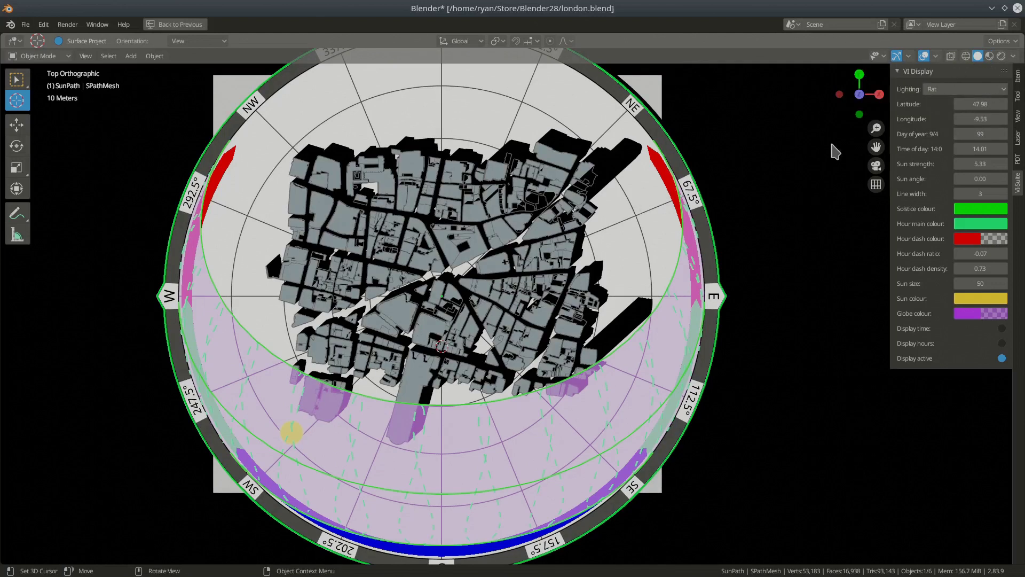
pyautogui.click(1001, 57)
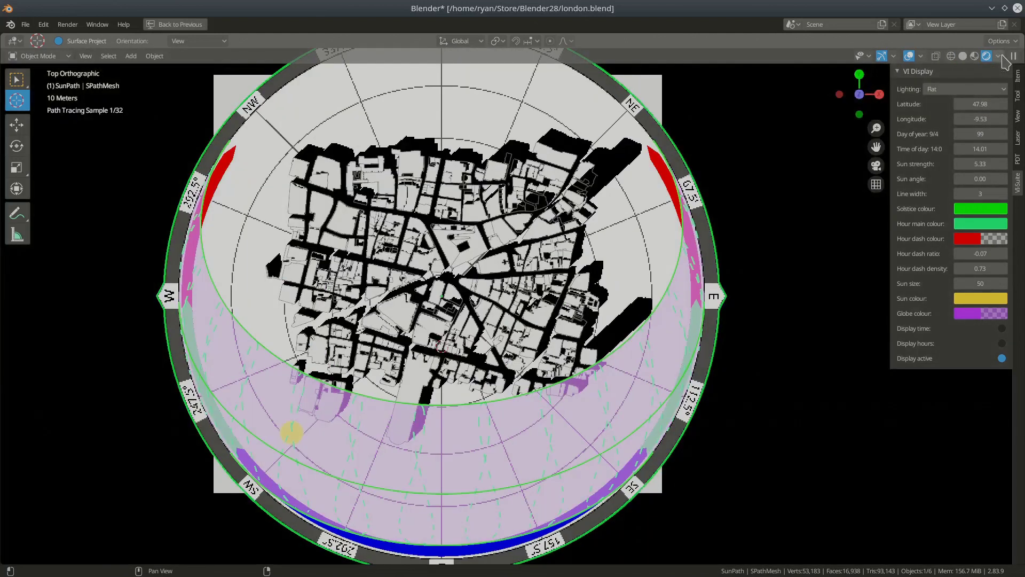
pyautogui.click(963, 56)
pyautogui.moveTo(562, 368); pyautogui.dragTo(395, 368, button='middle')
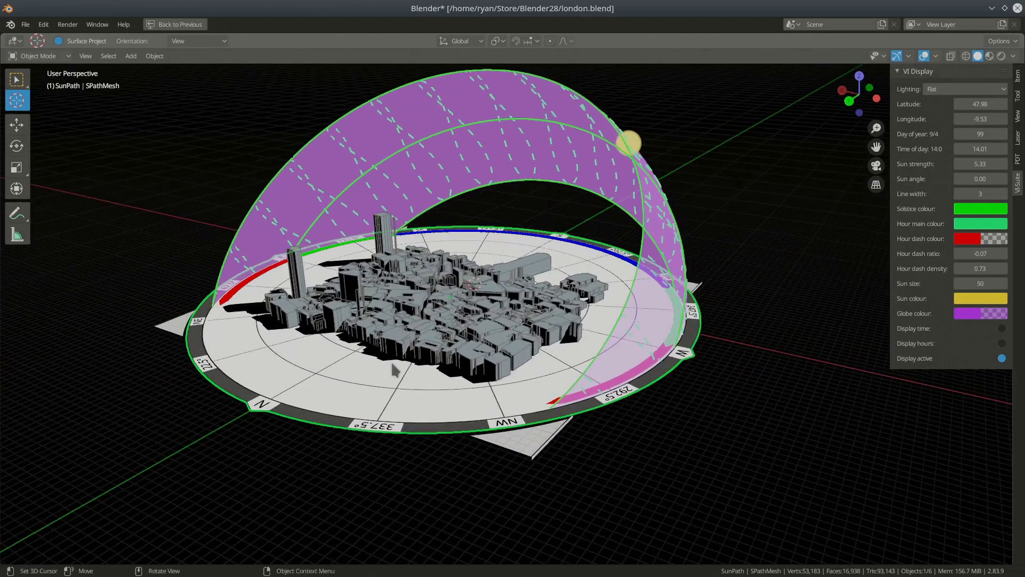
pyautogui.hotkey('ctrl', 'space')
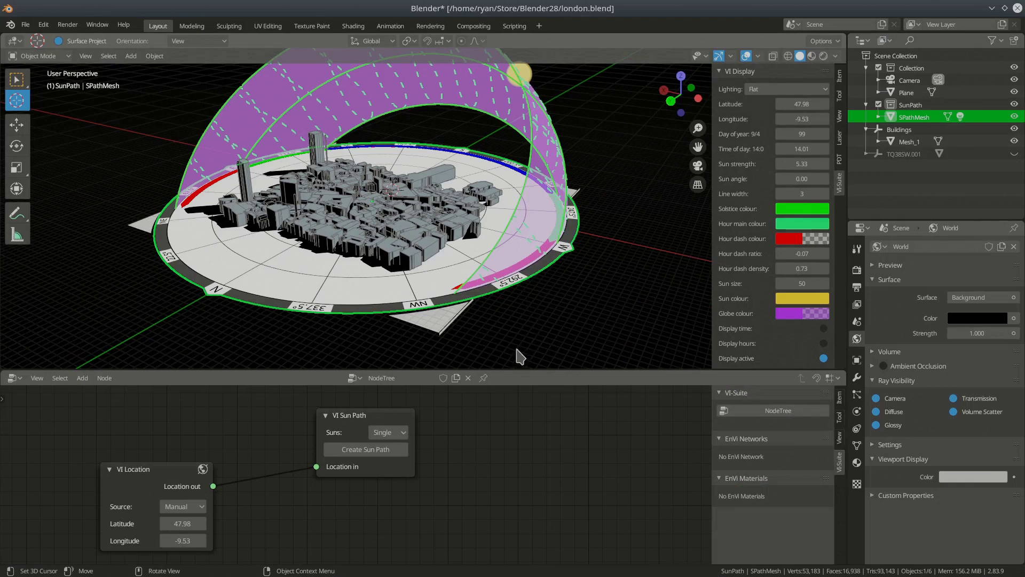
pyautogui.moveTo(526, 331); pyautogui.dragTo(498, 323, button='middle')
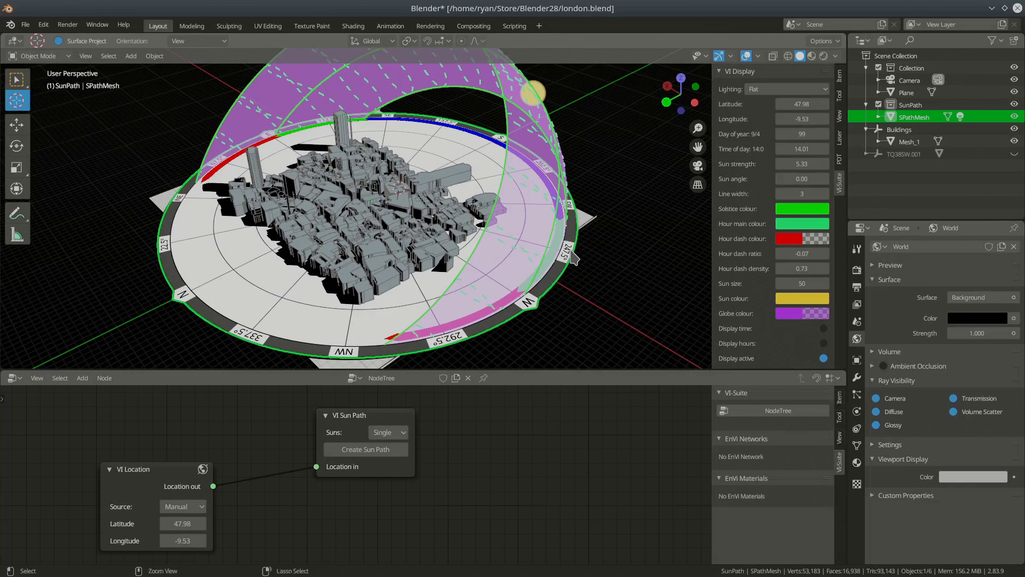
pyautogui.hotkey('ctrl', 'space')
# - Try rotating the sun path about the global Z axis in the enlarged 3D view, observing the shadows in solid shading
pyautogui.moveTo(570, 250); pyautogui.dragTo(623, 357, button='middle')
pyautogui.moveTo(586, 394); pyautogui.dragTo(505, 404, button='middle')
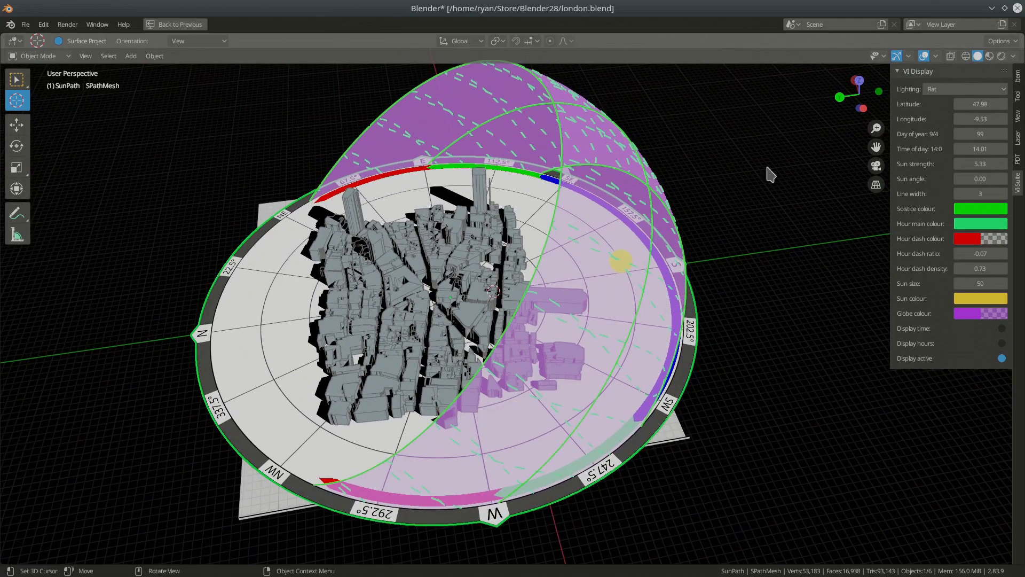
pyautogui.press('r')
pyautogui.press('z')
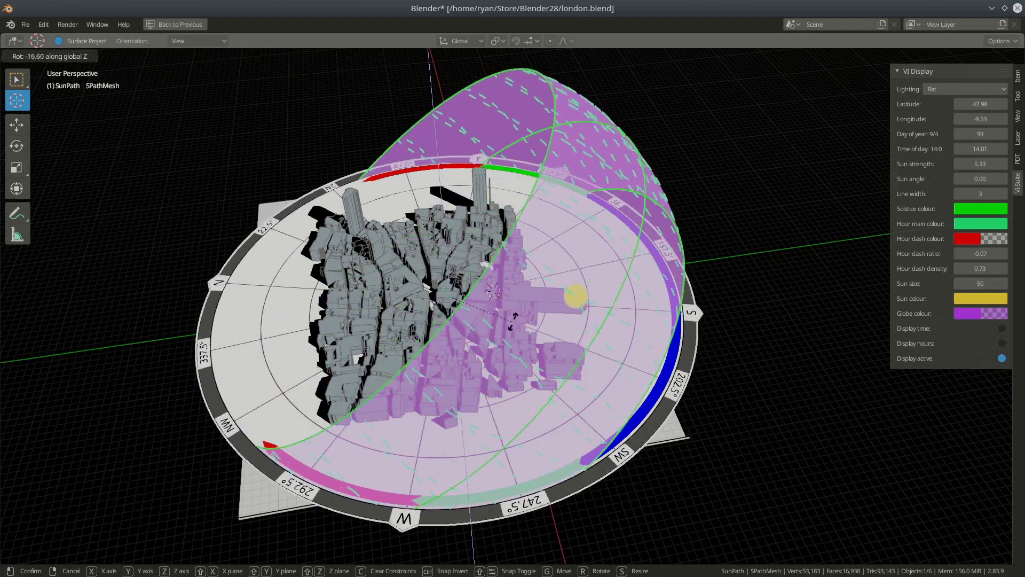
pyautogui.click(488, 353)
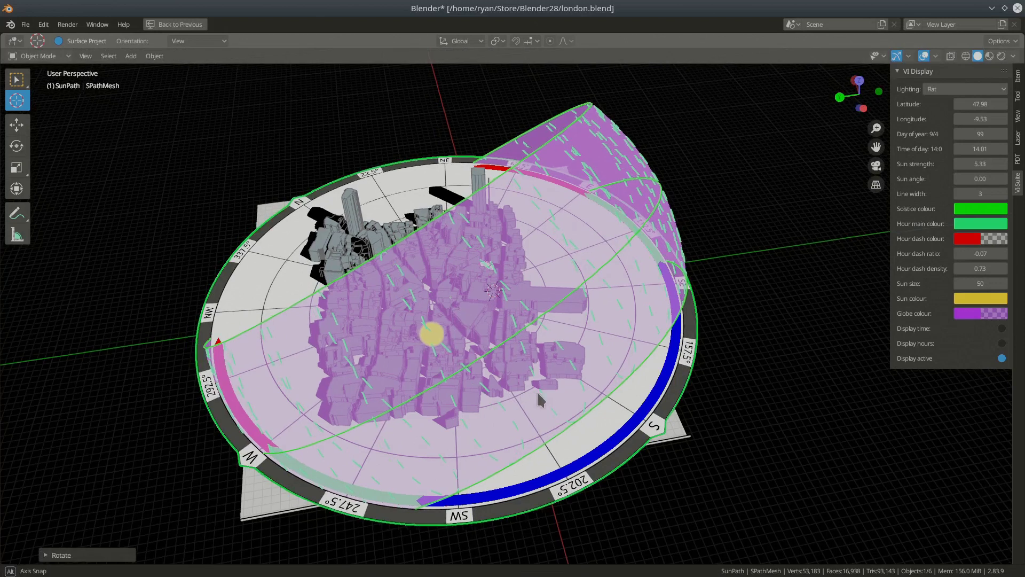
pyautogui.moveTo(537, 390); pyautogui.dragTo(550, 391, button='middle')
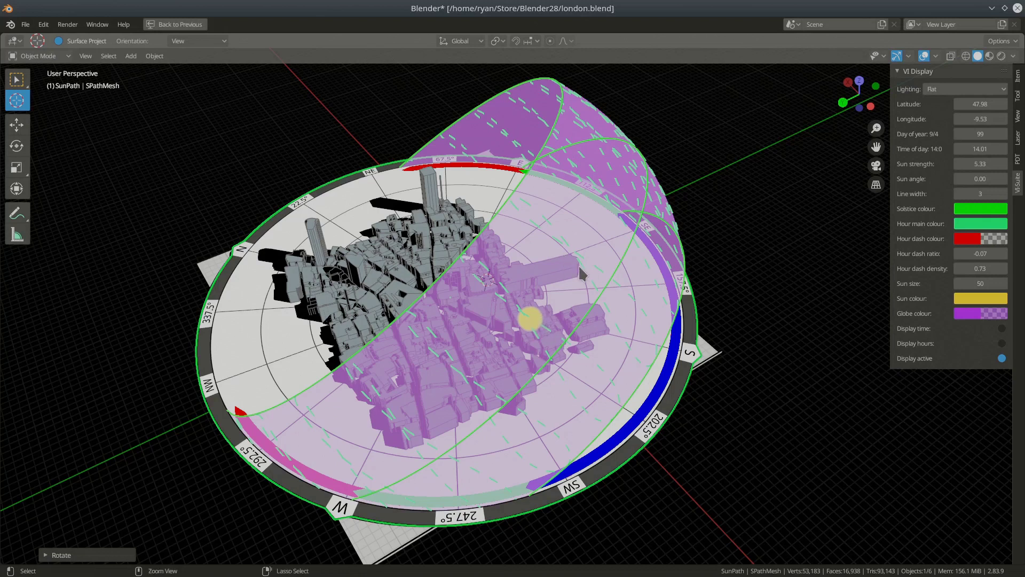
pyautogui.moveTo(581, 273); pyautogui.dragTo(582, 275, button='middle')
pyautogui.moveTo(560, 345); pyautogui.dragTo(584, 341, button='middle')
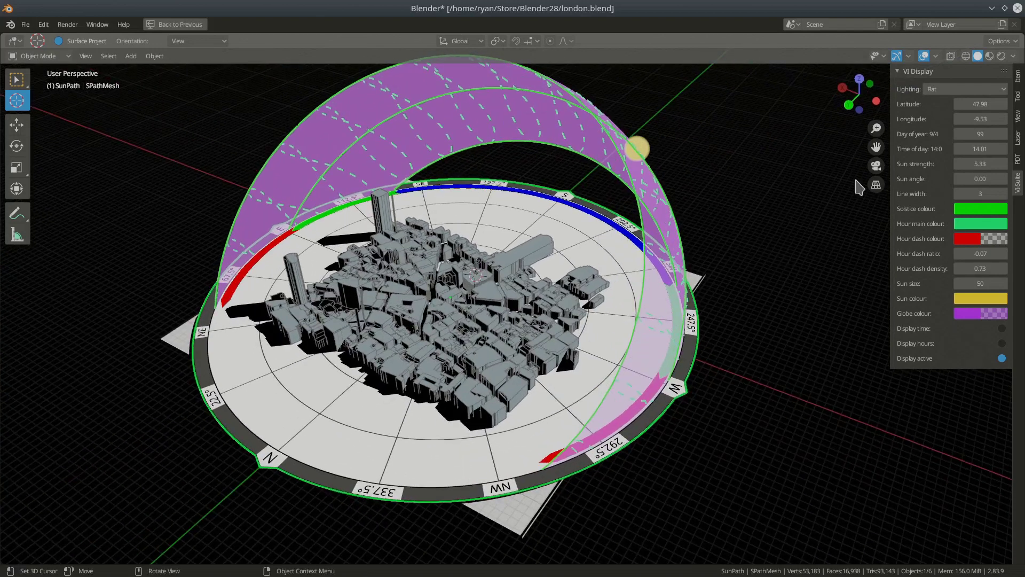
# - Try rotating the sun path about the global Z axis in rendered shading and switch back to solid shading
pyautogui.click(1001, 55)
pyautogui.moveTo(513, 398); pyautogui.dragTo(501, 430, button='middle')
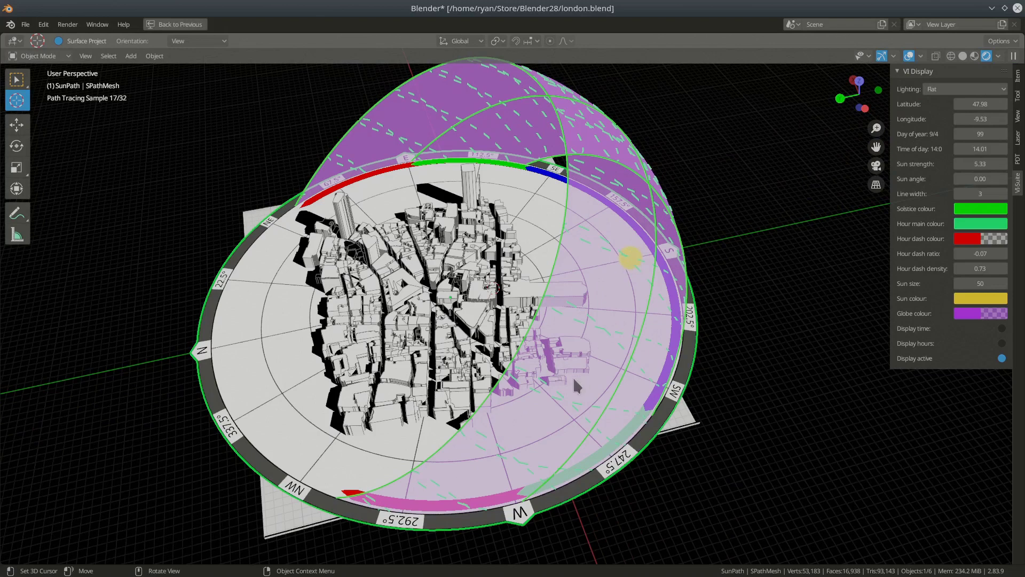
pyautogui.press('r')
pyautogui.press('z')
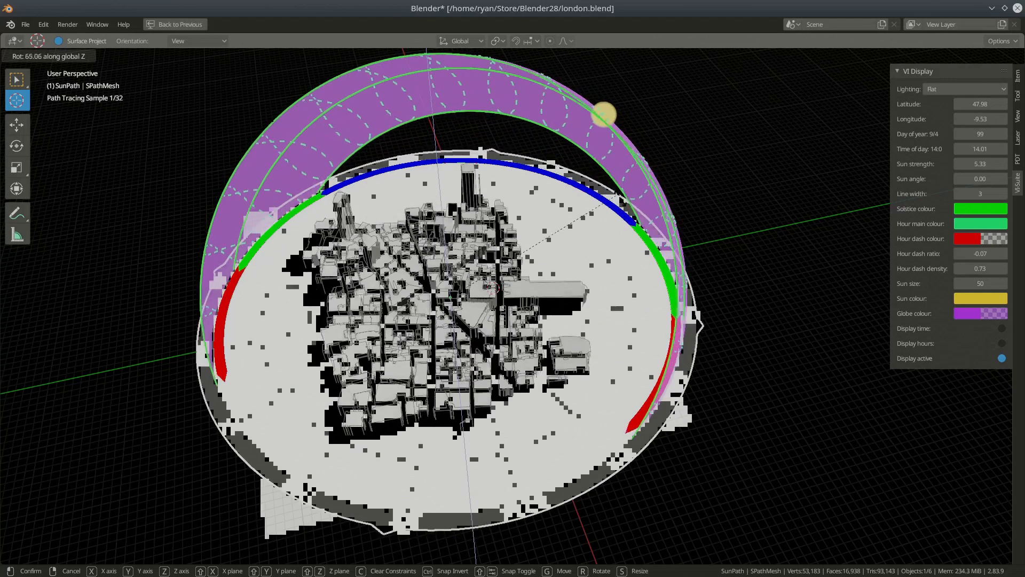
pyautogui.click(682, 442)
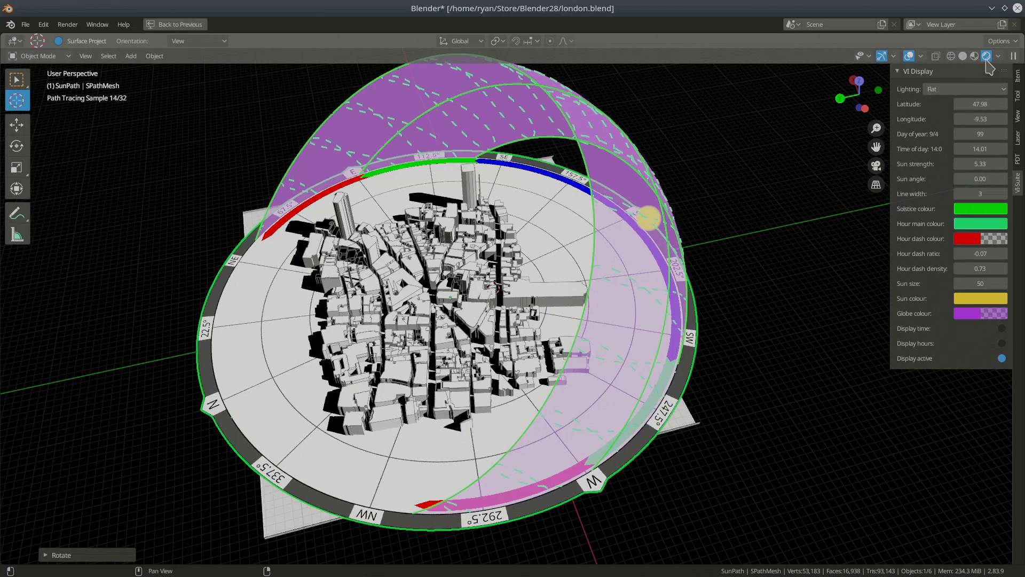
pyautogui.click(964, 56)
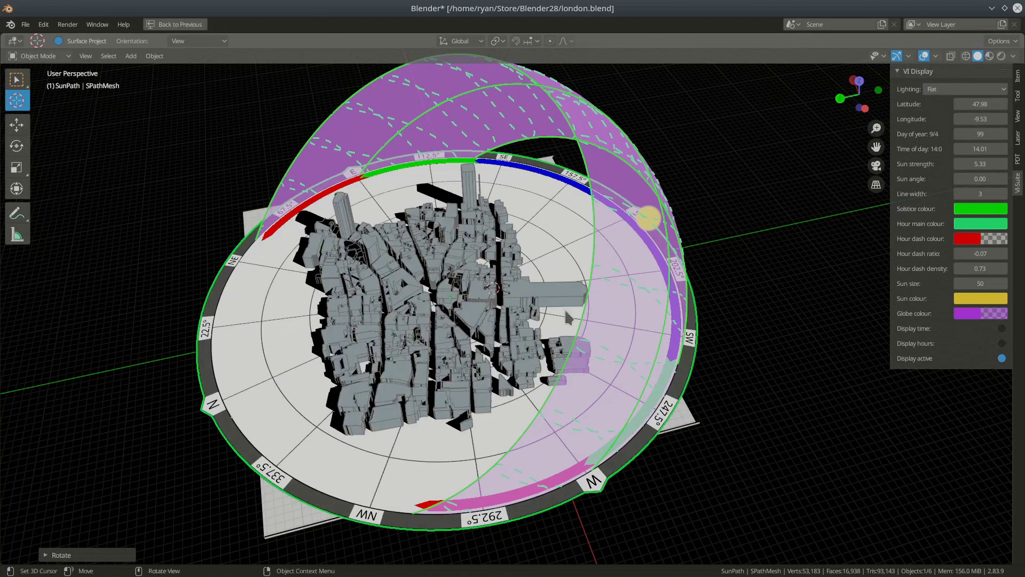
# - Restore the full workspace layout and recreate the sun path with hourly suns
pyautogui.hotkey('ctrl', 'space')
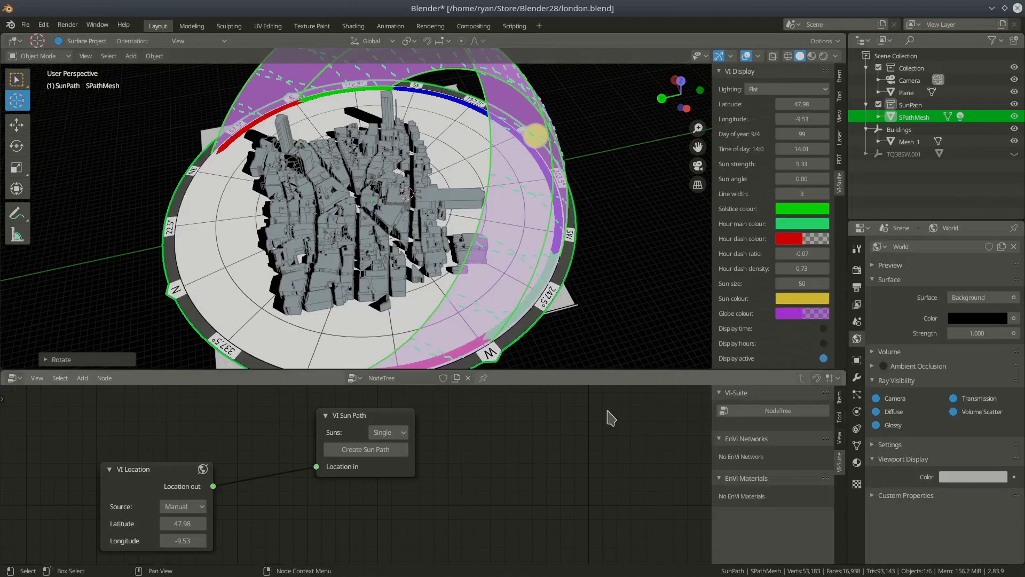
pyautogui.click(388, 432)
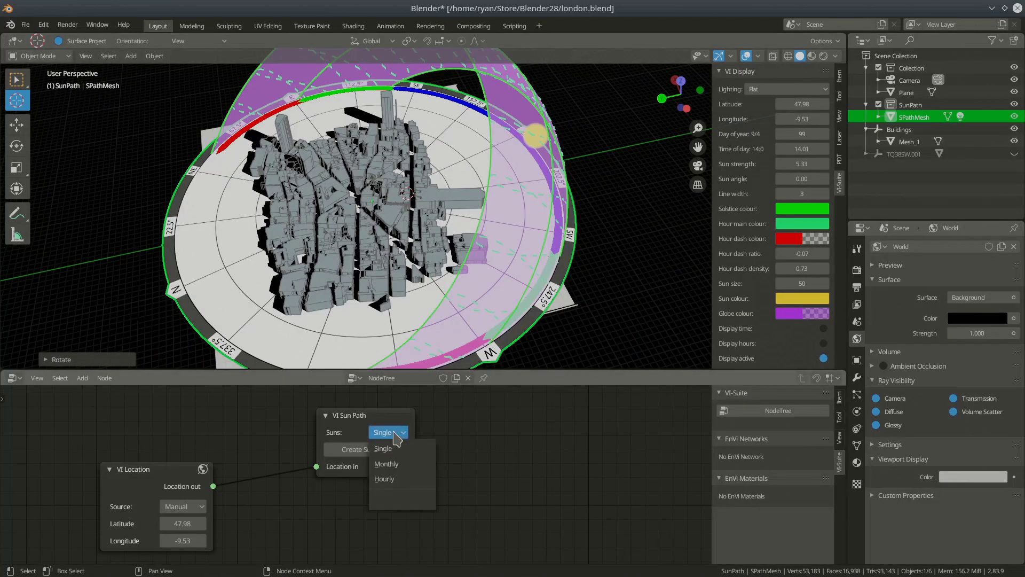
pyautogui.click(403, 479)
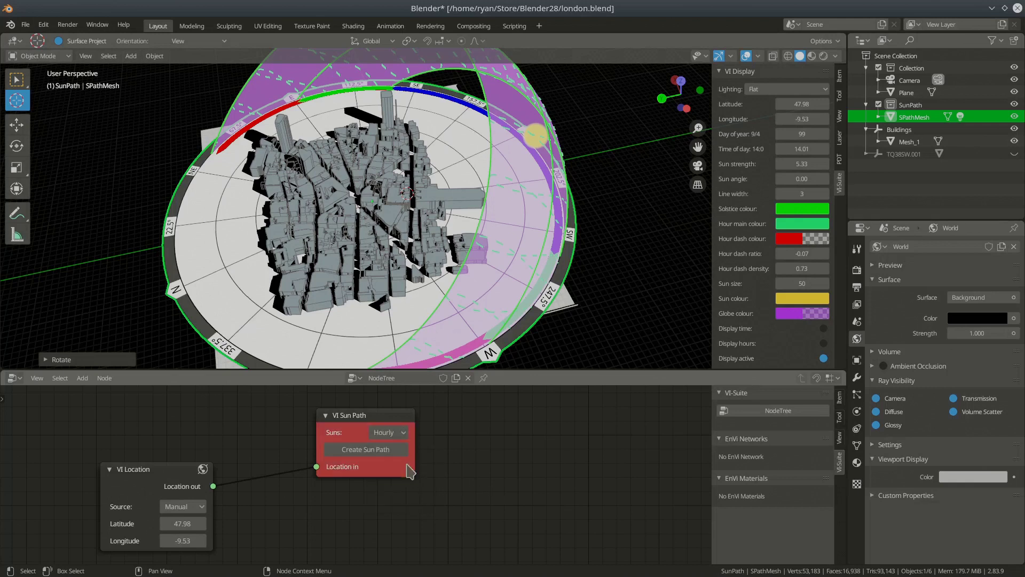
pyautogui.click(380, 450)
pyautogui.moveTo(416, 272); pyautogui.dragTo(613, 291, button='middle')
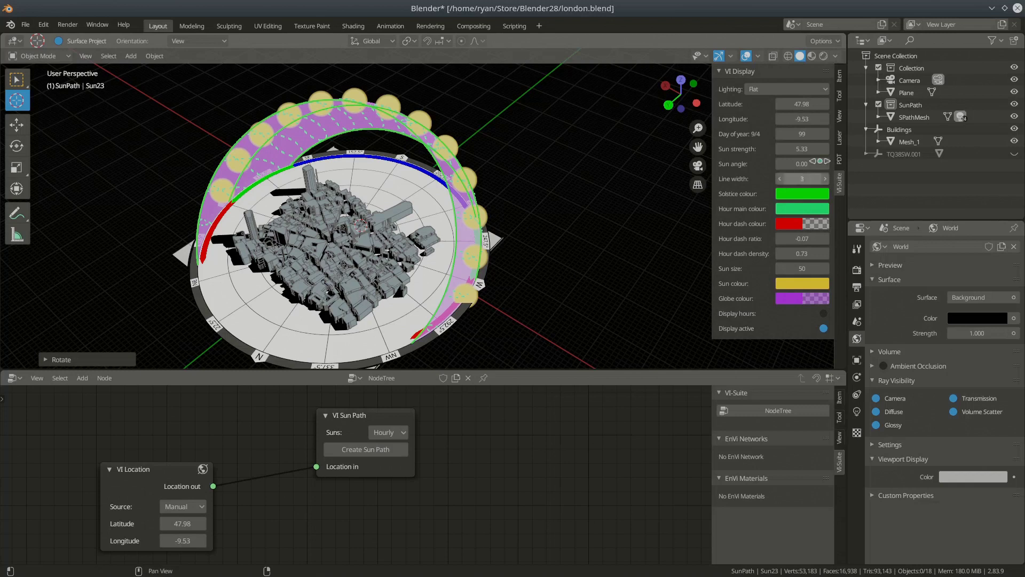
# - Set the sun path's day of year to 60 and the sun size to 26
pyautogui.moveTo(806, 133); pyautogui.dragTo(788, 134)
pyautogui.moveTo(816, 268); pyautogui.dragTo(802, 268)
pyautogui.moveTo(485, 327); pyautogui.dragTo(507, 266, button='middle')
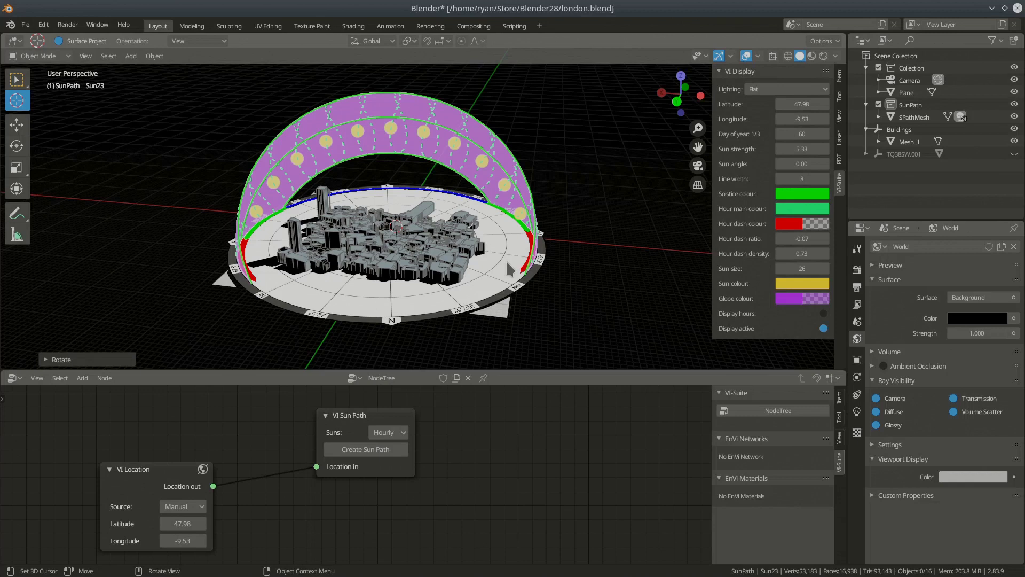
# - Show the hourly suns' shadows in rendered shading from the top orthographic view, in a taller 3D viewport
pyautogui.moveTo(442, 267); pyautogui.dragTo(445, 313, button='middle')
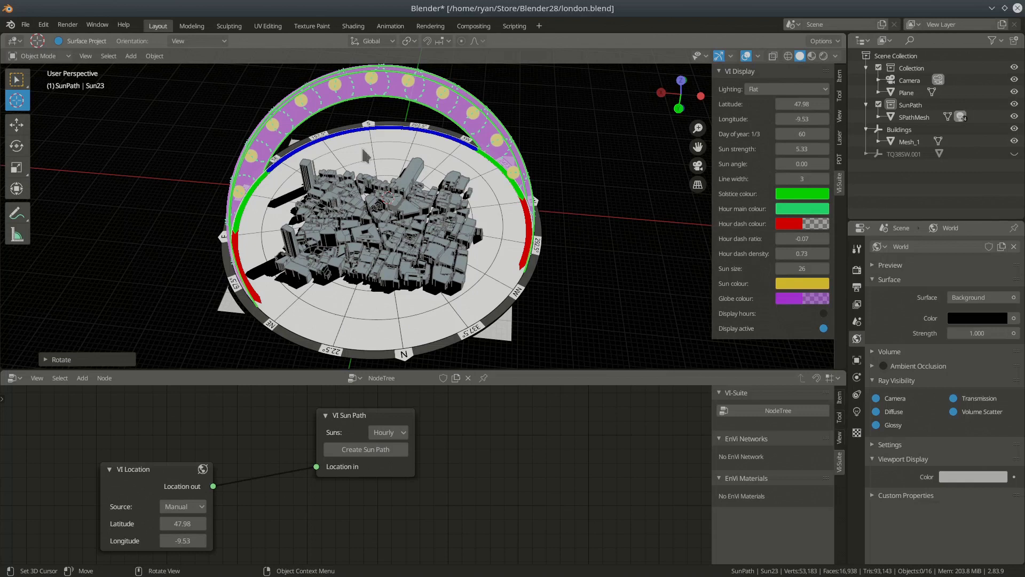
pyautogui.click(823, 55)
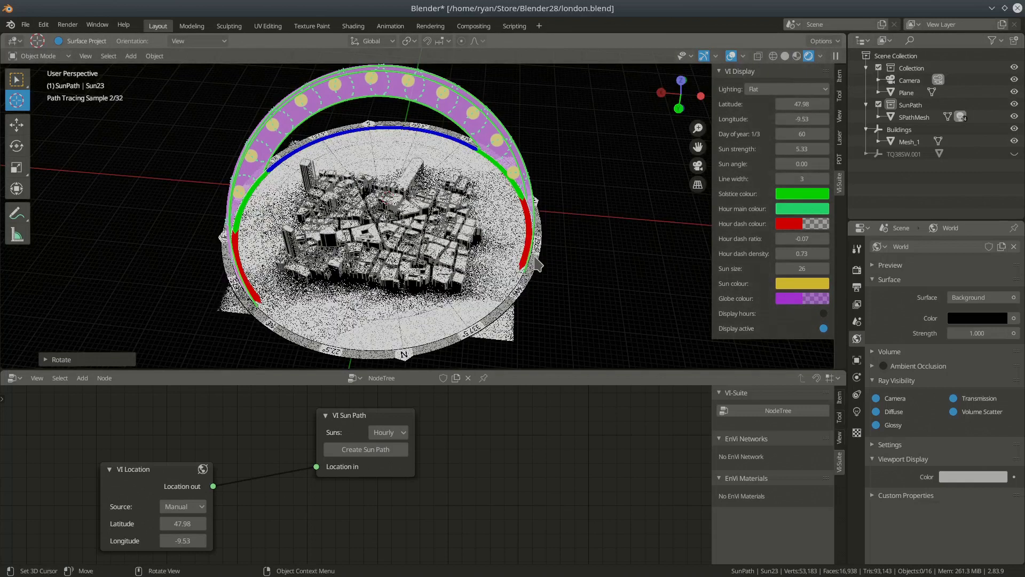
pyautogui.moveTo(498, 272); pyautogui.dragTo(459, 267, button='middle')
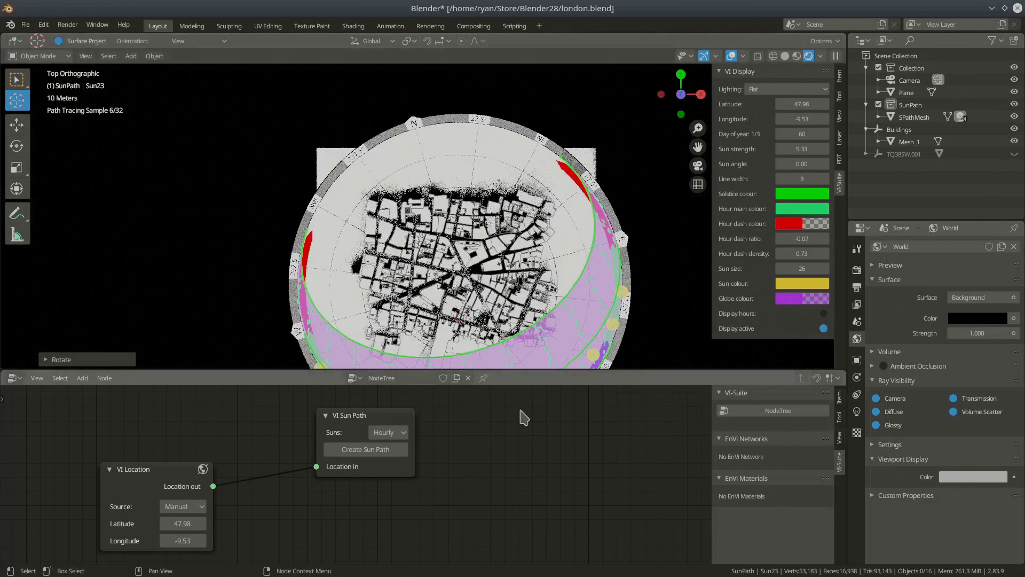
pyautogui.moveTo(504, 370); pyautogui.dragTo(501, 483)
pyautogui.keyDown('shift'); pyautogui.moveTo(491, 373); pyautogui.dragTo(435, 320, button='middle'); pyautogui.keyUp('shift')
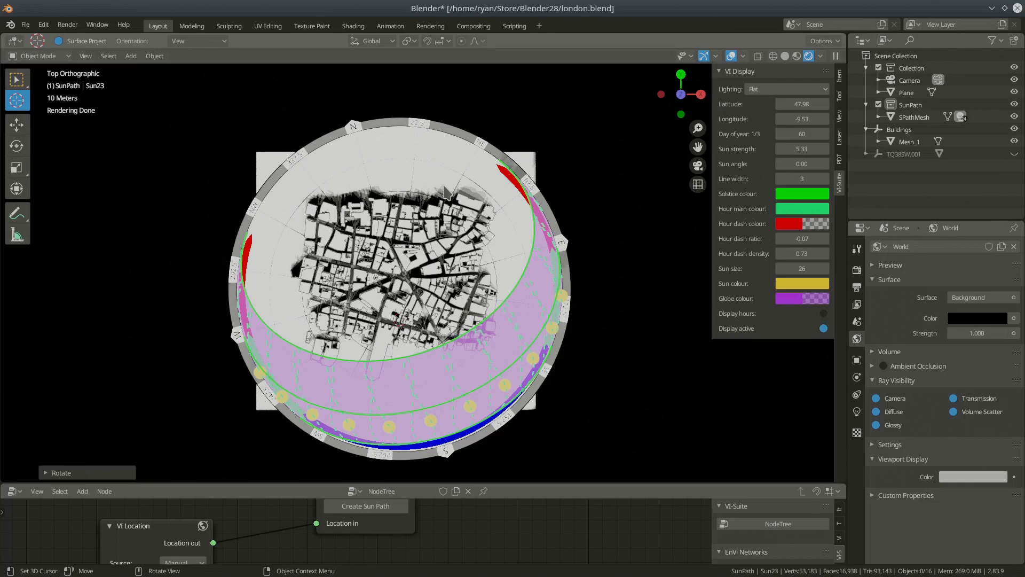
# - Reduce the sun strength to 1.85 for the hourly suns
pyautogui.moveTo(800, 149); pyautogui.dragTo(769, 149)
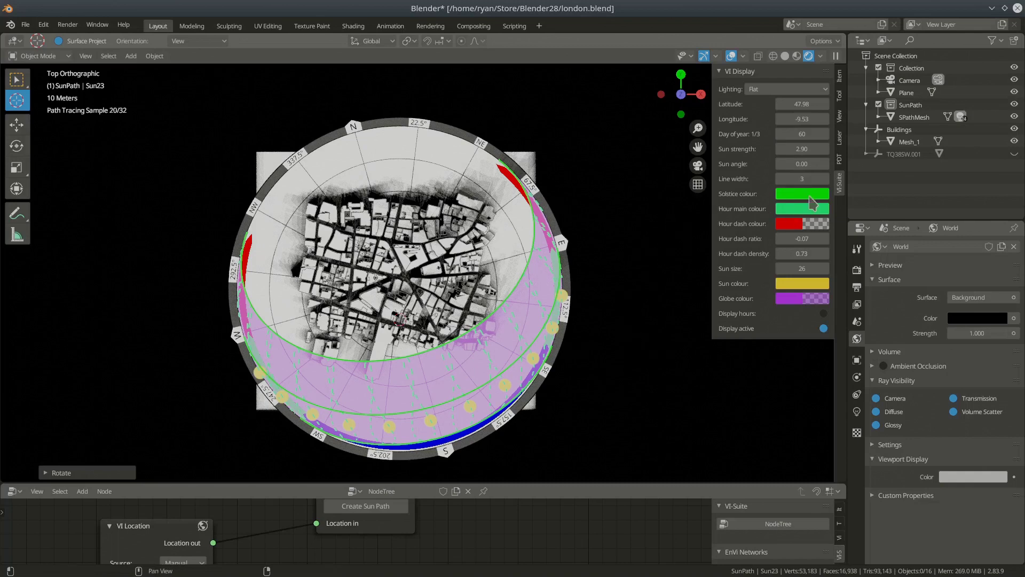
pyautogui.moveTo(805, 148); pyautogui.dragTo(804, 149)
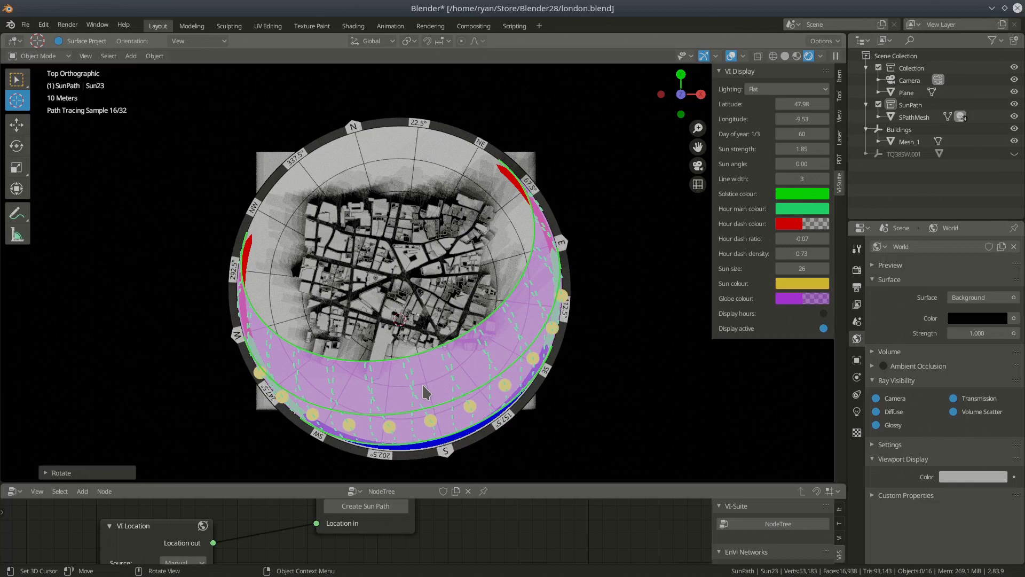
pyautogui.scroll(1, 424, 390)
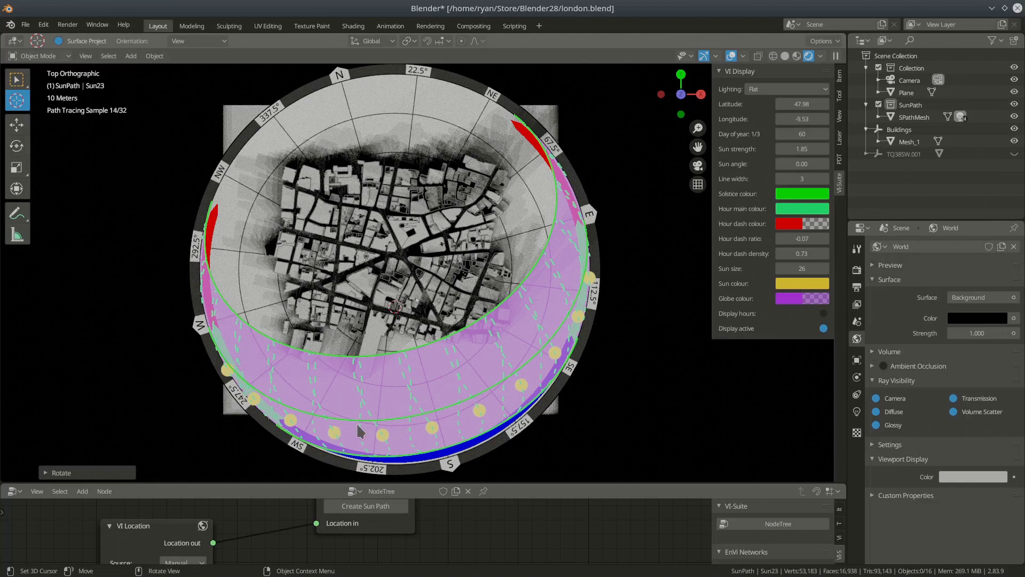
# - Select the sun path mesh, try rotating it about 79 degrees in top view, and reset its Z rotation to 0°
pyautogui.click(448, 71)
pyautogui.click(913, 117)
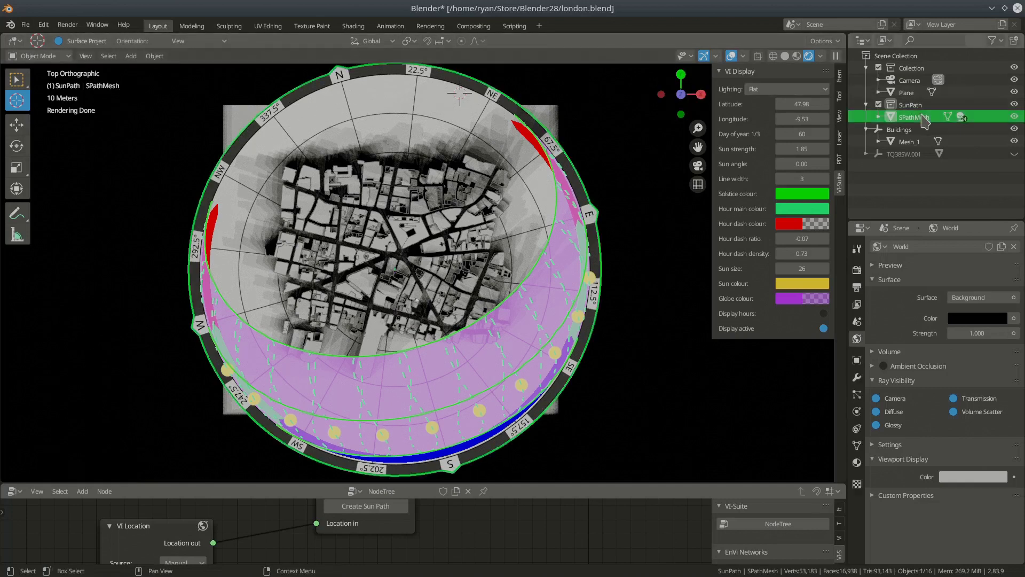
pyautogui.press('r')
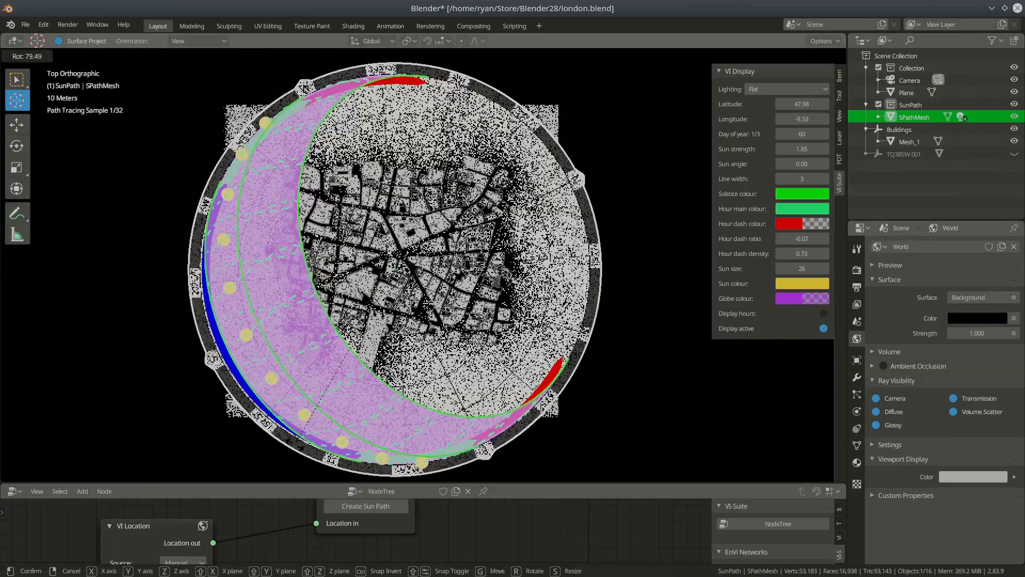
pyautogui.click(571, 416)
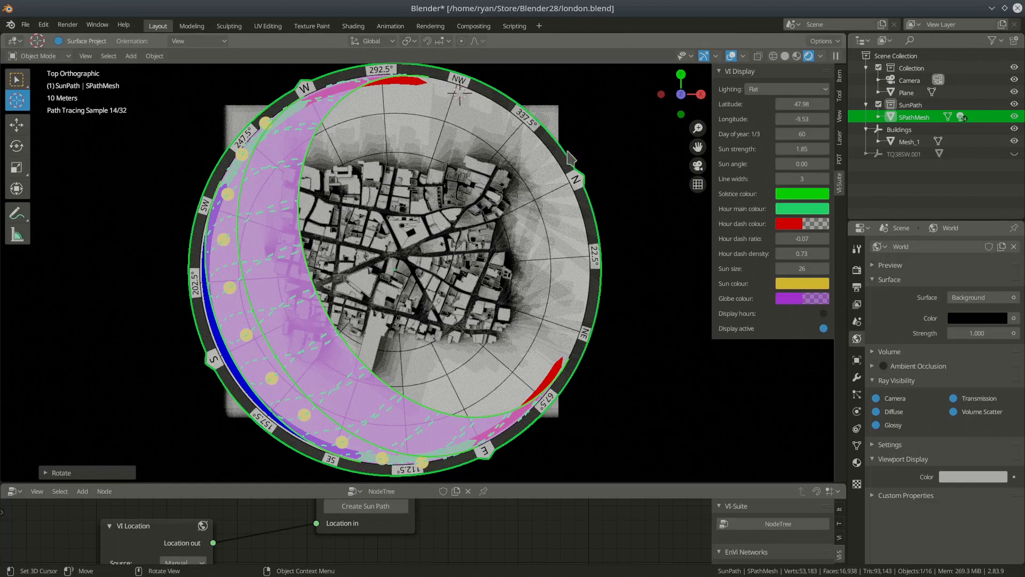
pyautogui.click(840, 78)
pyautogui.click(778, 176)
pyautogui.write('0')
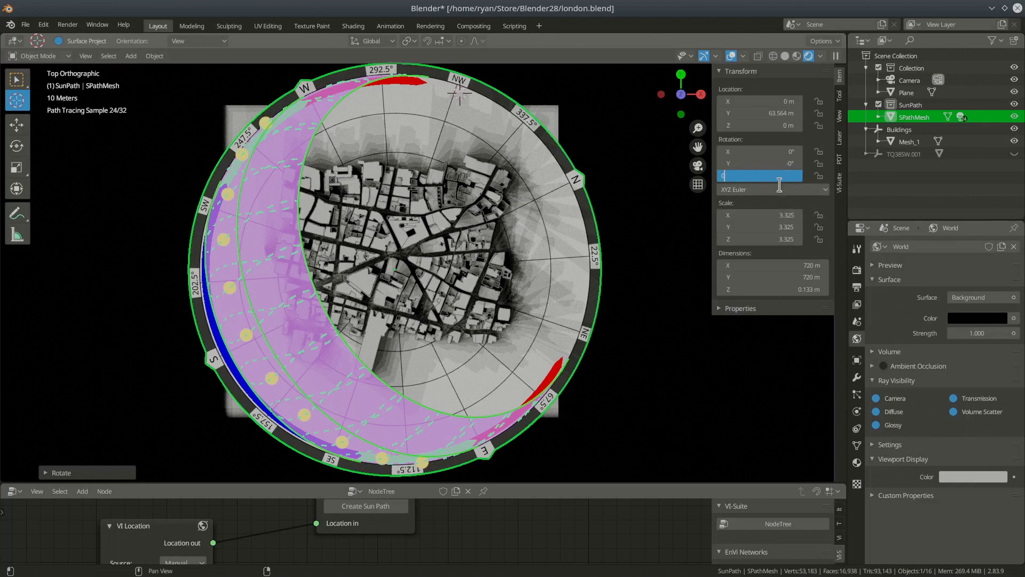
pyautogui.press('Return')
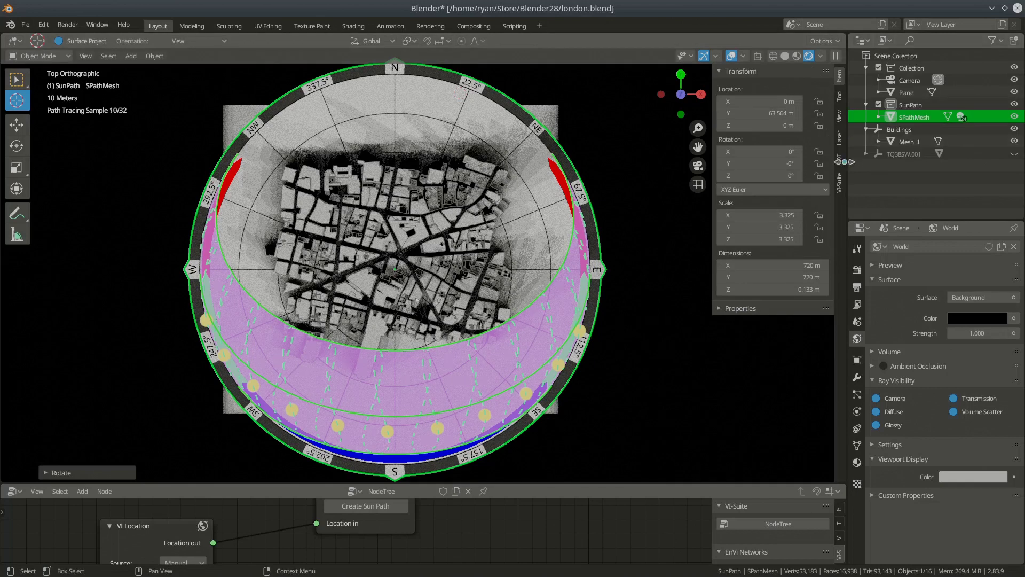
pyautogui.click(840, 182)
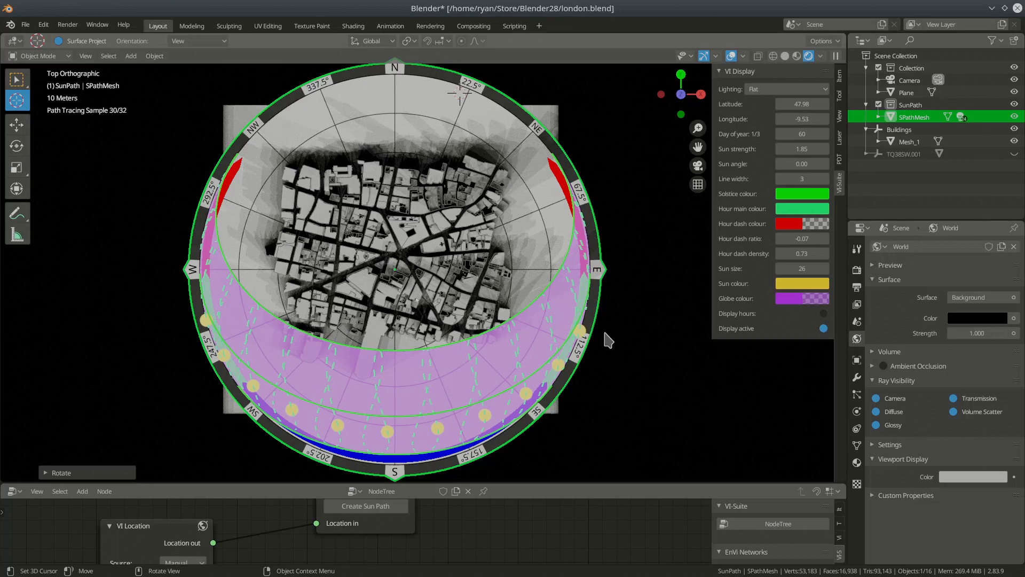
# - Try the sRGB display device in the scene's render colour management
pyautogui.click(857, 271)
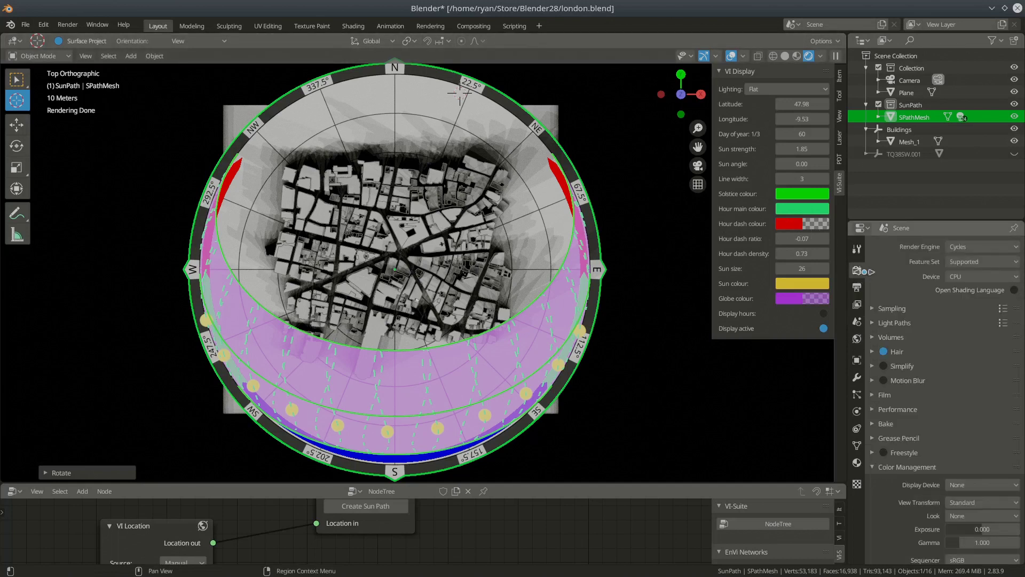
pyautogui.click(969, 485)
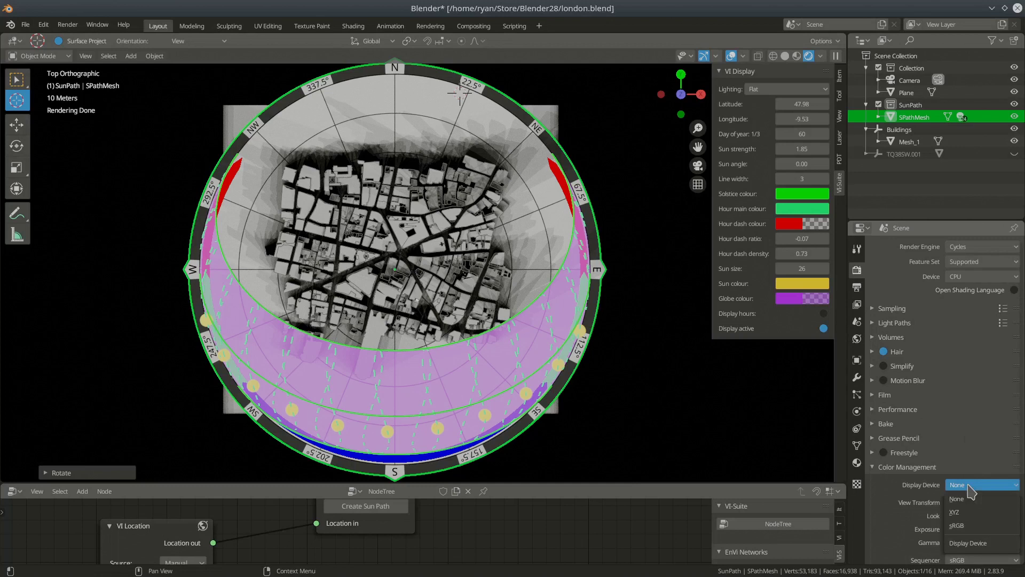
pyautogui.click(956, 498)
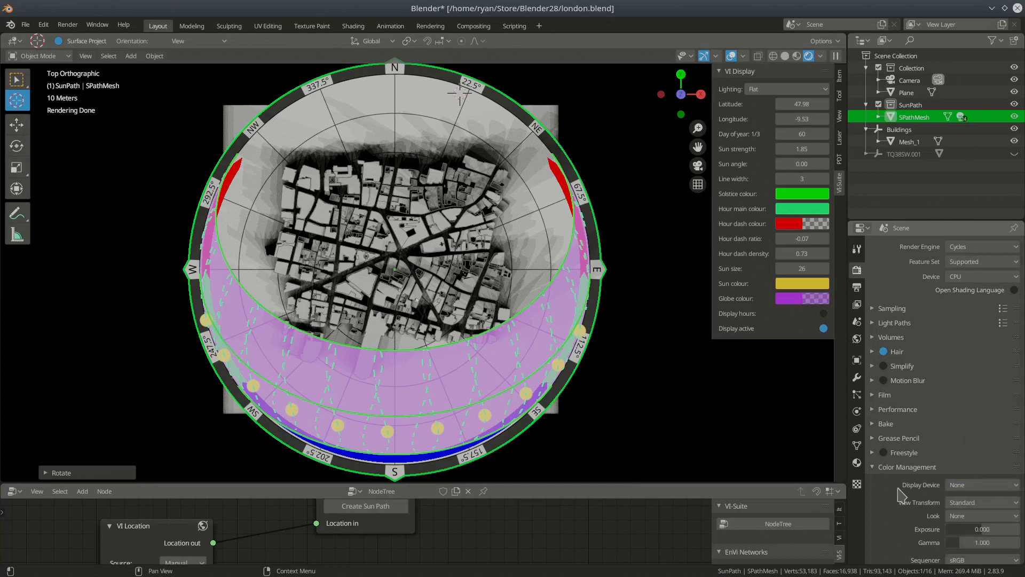
pyautogui.click(963, 503)
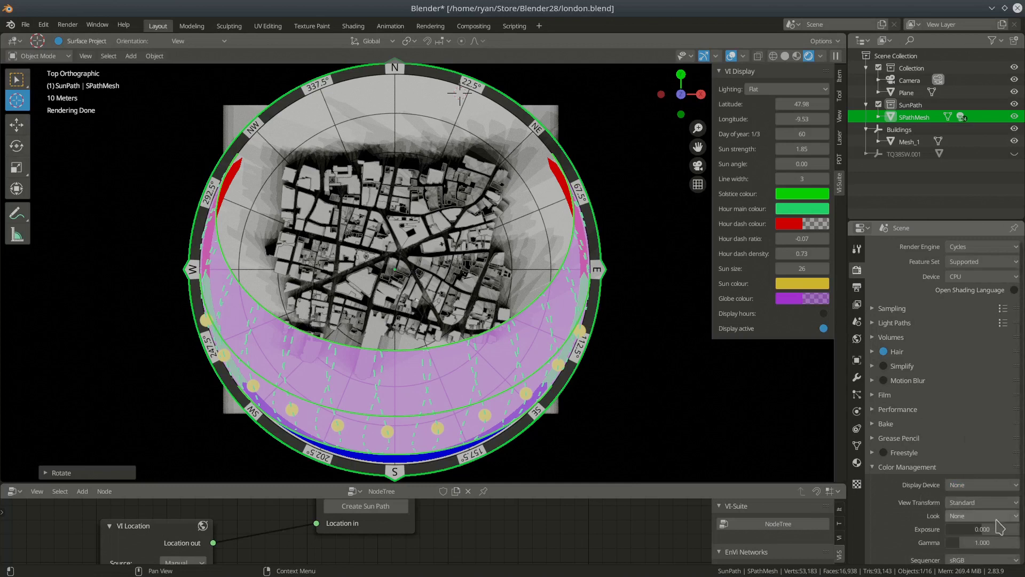
pyautogui.click(980, 484)
pyautogui.click(975, 524)
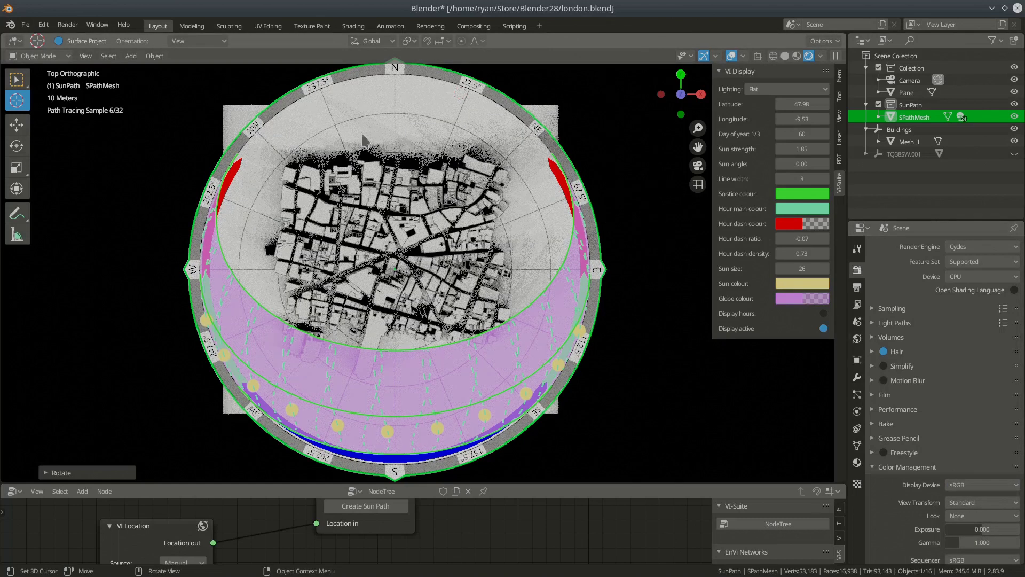
# - Try the Filmic view transform and return the display device to None
pyautogui.click(1002, 505)
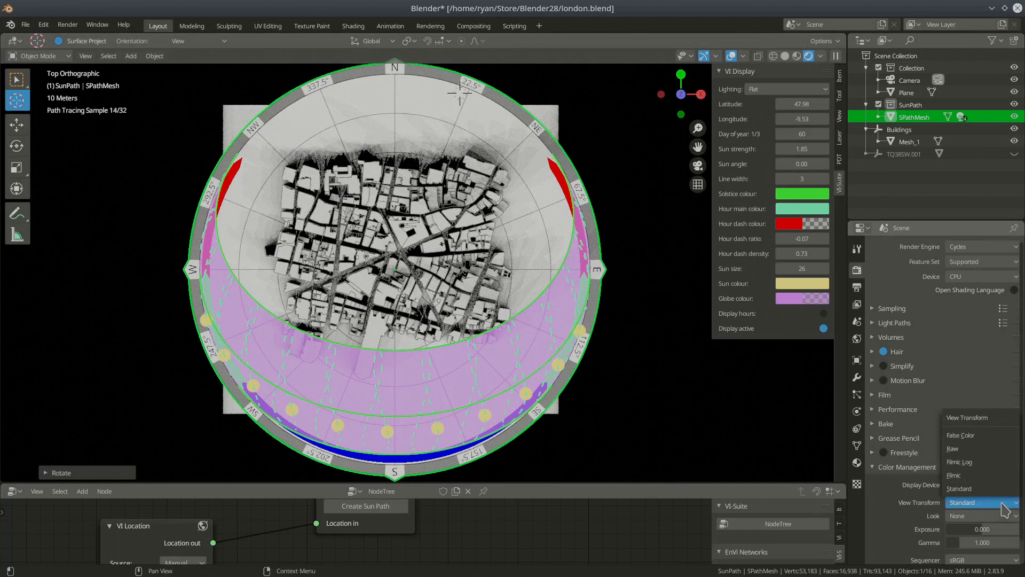
pyautogui.click(979, 476)
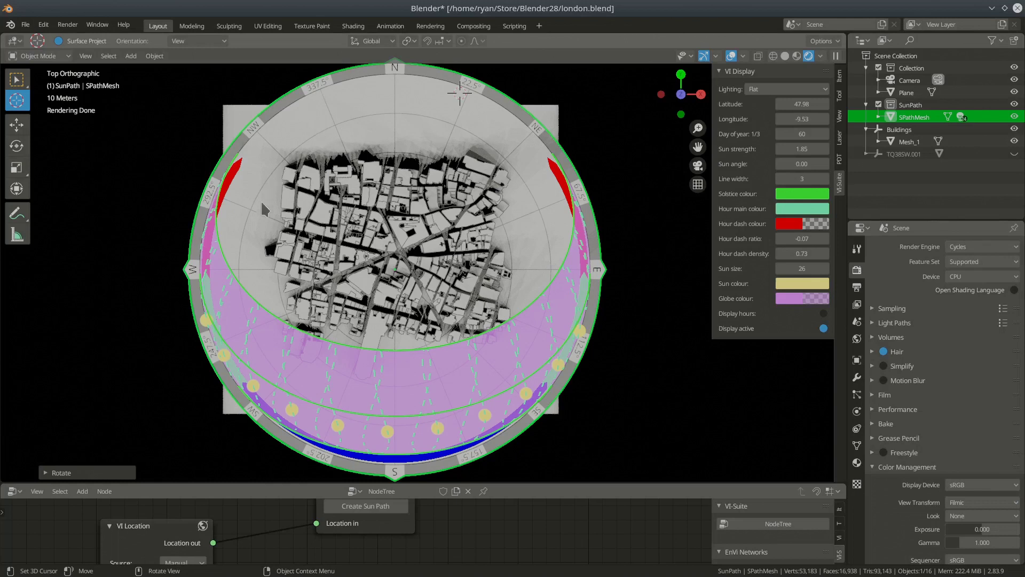
pyautogui.click(981, 484)
pyautogui.click(981, 499)
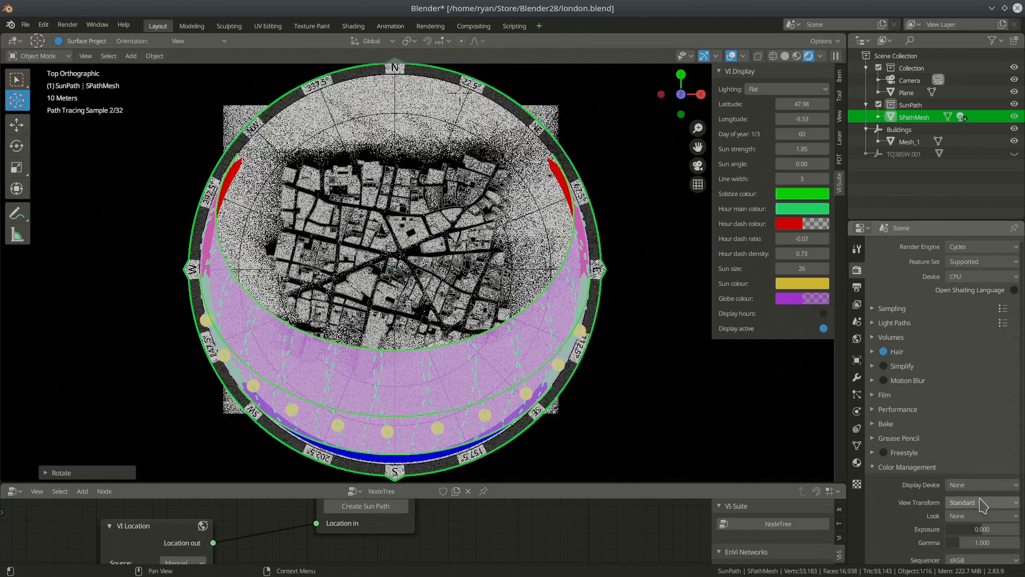
# - Try the XYZ display device in the scene's render colour management and return it to None
pyautogui.click(991, 503)
pyautogui.click(994, 515)
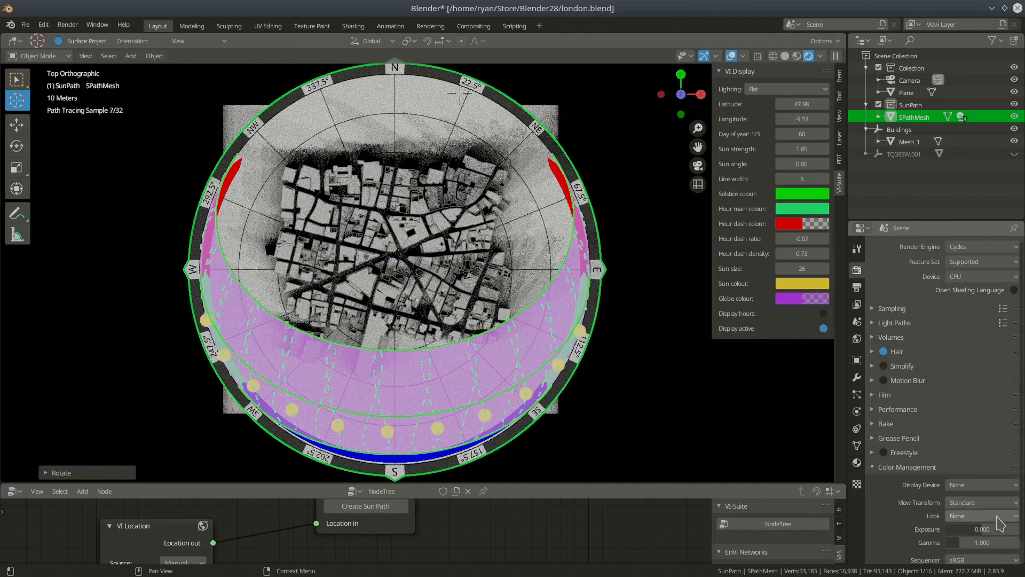
pyautogui.click(995, 518)
pyautogui.click(992, 517)
pyautogui.click(992, 491)
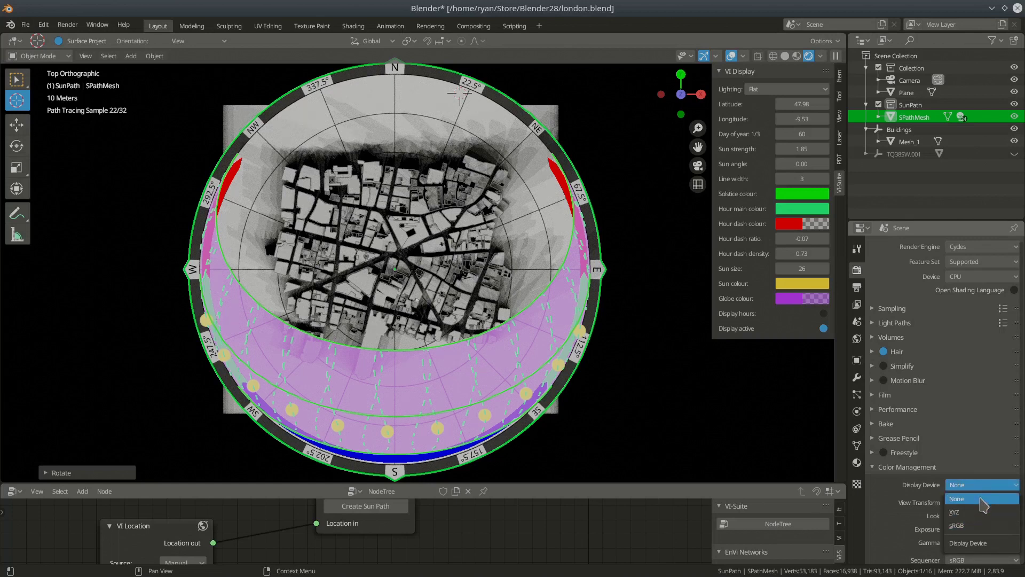
pyautogui.click(984, 512)
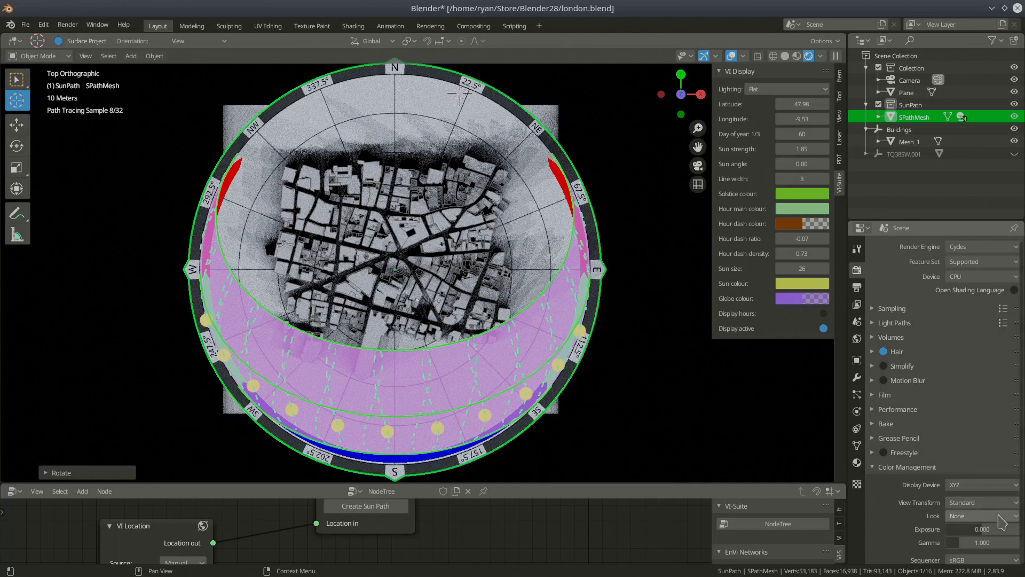
pyautogui.click(990, 486)
pyautogui.click(987, 499)
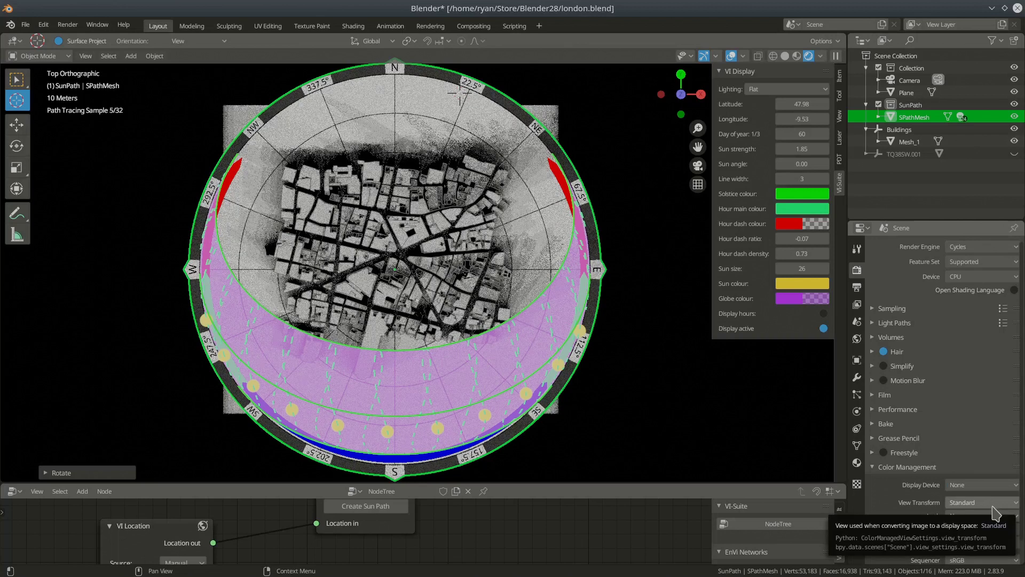
pyautogui.click(990, 515)
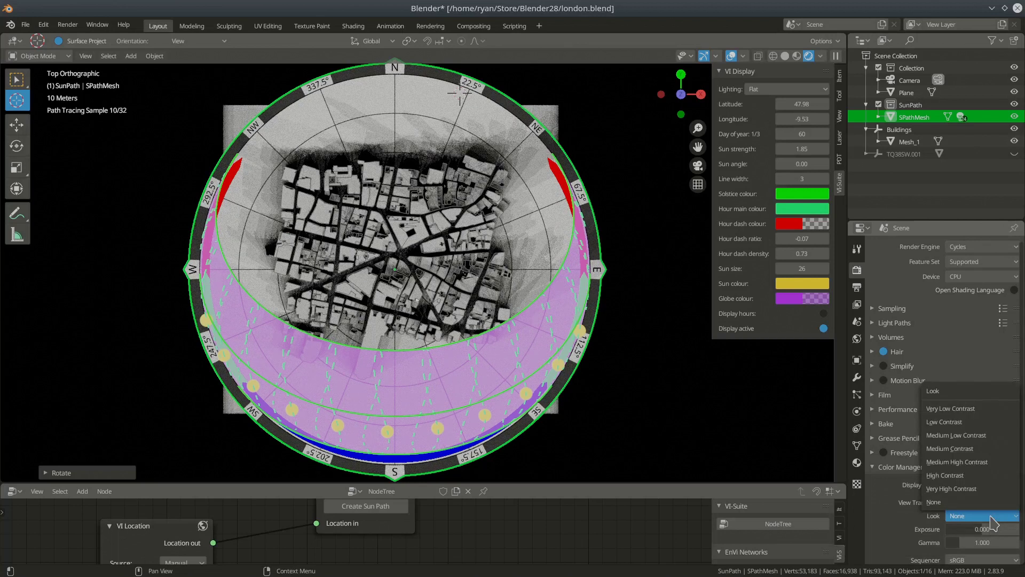
pyautogui.click(990, 515)
pyautogui.click(991, 503)
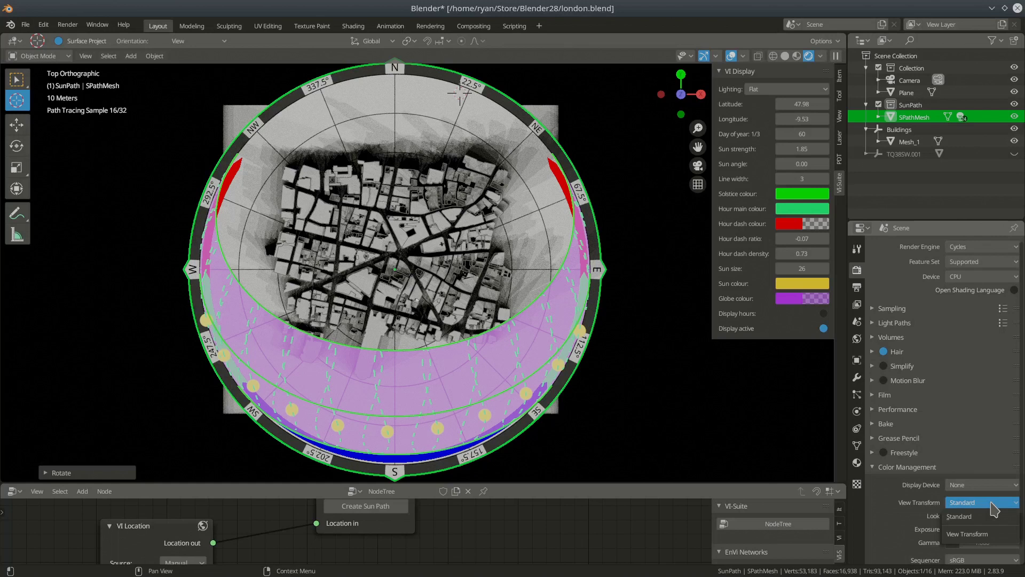
pyautogui.click(967, 516)
pyautogui.scroll(-1, 887, 520)
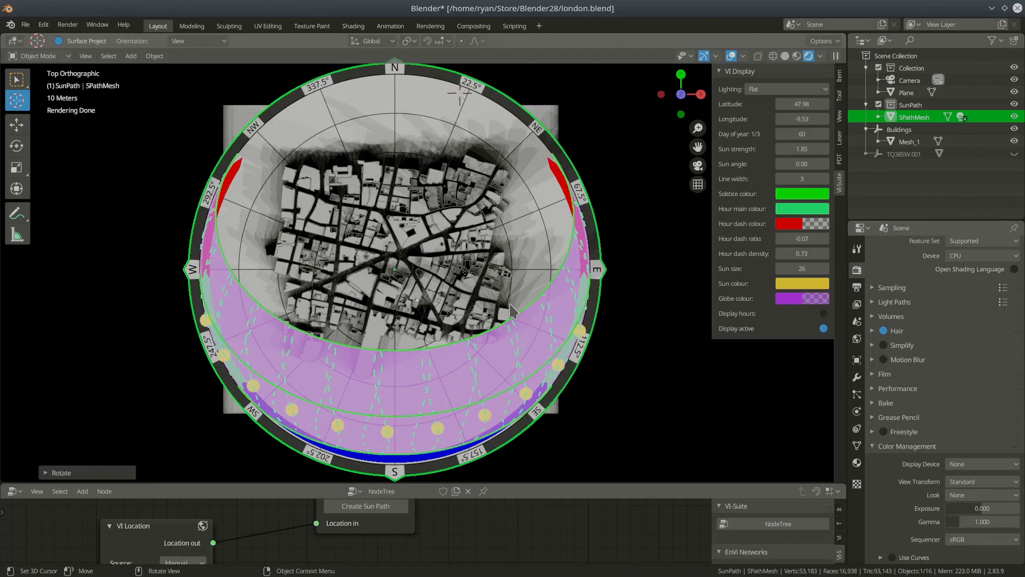
# - Switch the VI Sun Path node to Monthly suns and create the sun path again
pyautogui.moveTo(429, 521); pyautogui.dragTo(448, 557, button='middle')
pyautogui.click(414, 527)
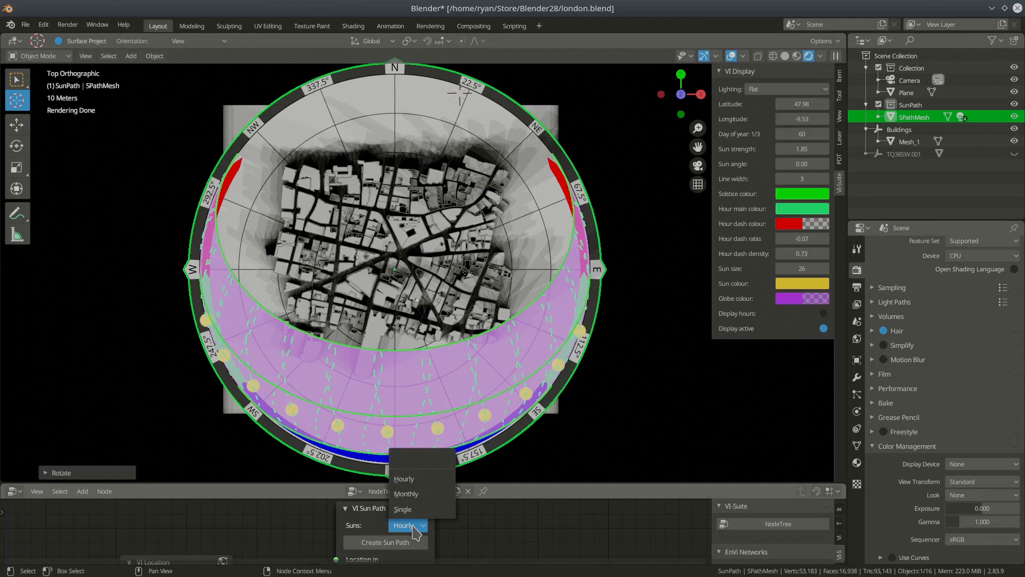
pyautogui.click(420, 494)
pyautogui.click(400, 543)
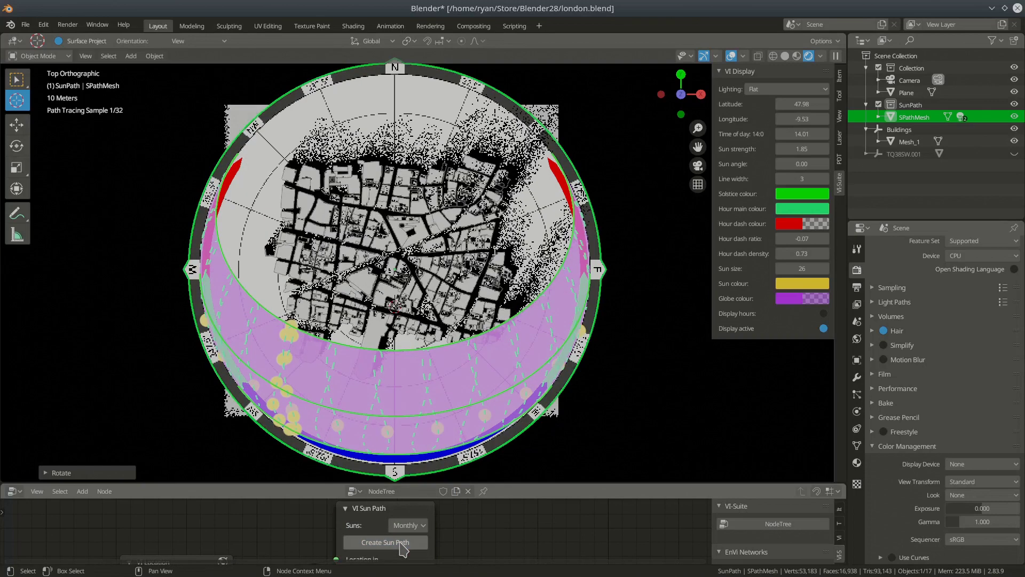
pyautogui.moveTo(395, 405); pyautogui.dragTo(405, 335, button='middle')
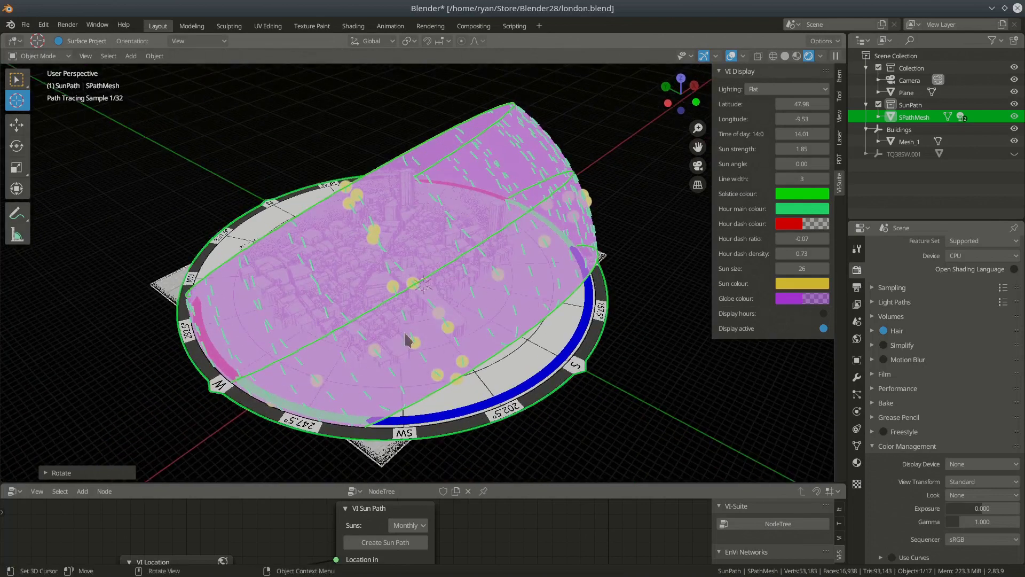
pyautogui.moveTo(506, 309)
pyautogui.mouseDown(button='middle')
pyautogui.moveTo(428, 325)
pyautogui.moveTo(366, 357)
pyautogui.mouseUp(button='middle')
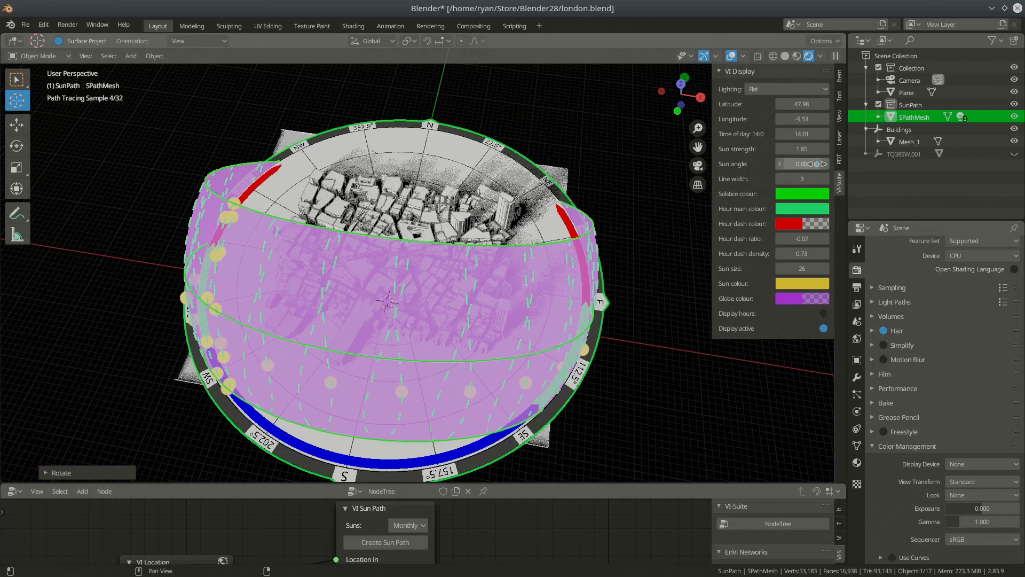
# - Set the time of day to 7.53 for the monthly suns and study the shadows in top view
pyautogui.click(827, 134)
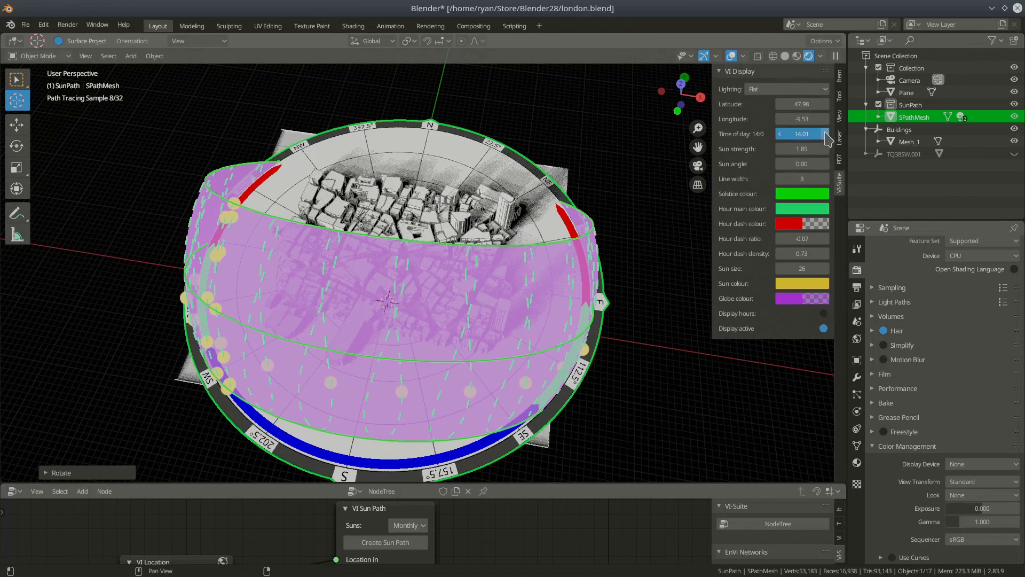
pyautogui.moveTo(512, 318)
pyautogui.mouseDown(button='middle')
pyautogui.moveTo(414, 327)
pyautogui.moveTo(445, 312)
pyautogui.mouseUp(button='middle')
pyautogui.press('KP_7')
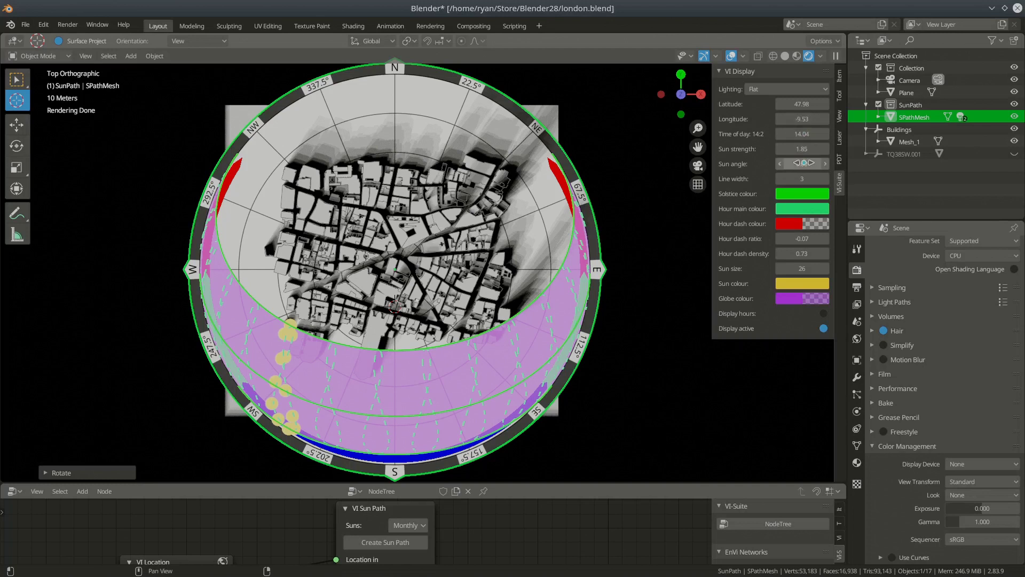
pyautogui.click(805, 133)
pyautogui.moveTo(805, 133); pyautogui.dragTo(718, 134)
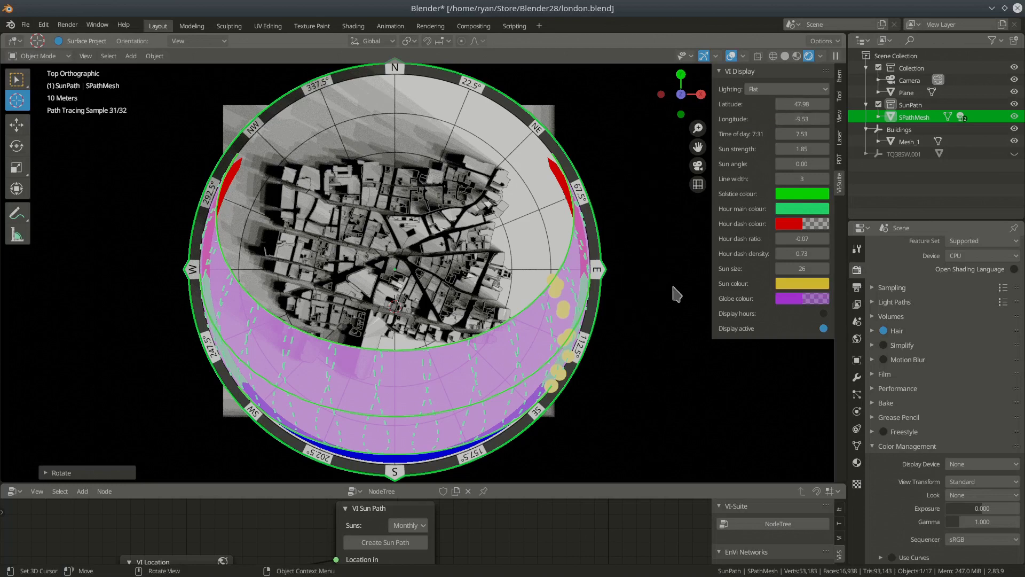
# - Switch the VI Sun Path node back to a Single sun and recreate the sun path
pyautogui.moveTo(416, 416)
pyautogui.mouseDown(button='middle')
pyautogui.moveTo(439, 383)
pyautogui.moveTo(491, 347)
pyautogui.moveTo(519, 373)
pyautogui.moveTo(477, 192)
pyautogui.mouseUp(button='middle')
pyautogui.moveTo(443, 272); pyautogui.dragTo(411, 269, button='middle')
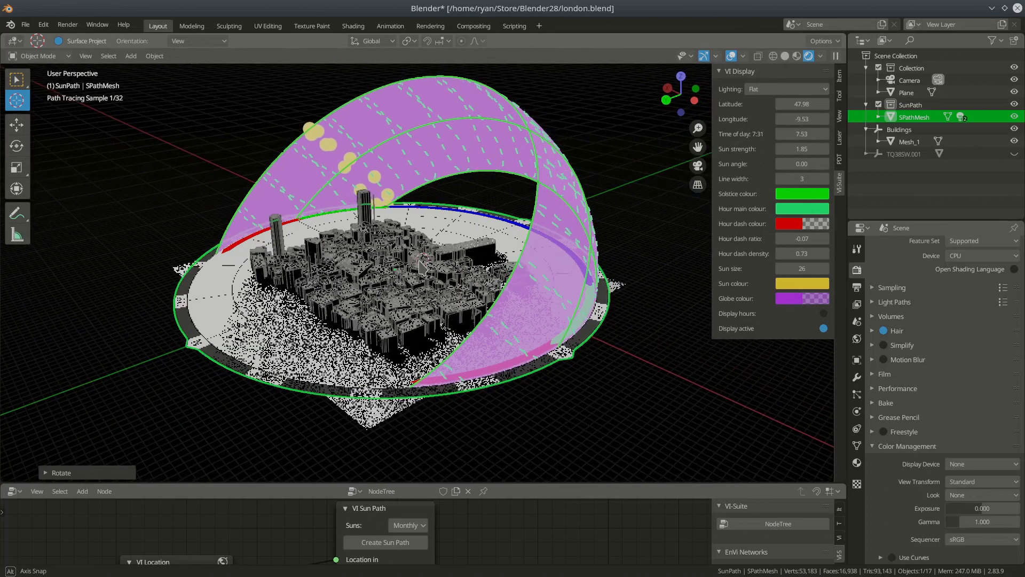
pyautogui.click(422, 525)
pyautogui.click(408, 510)
pyautogui.click(407, 544)
# - Display the viewport in solid shading and set the sun's time of day to 7.38
pyautogui.moveTo(404, 331); pyautogui.dragTo(380, 364, button='middle')
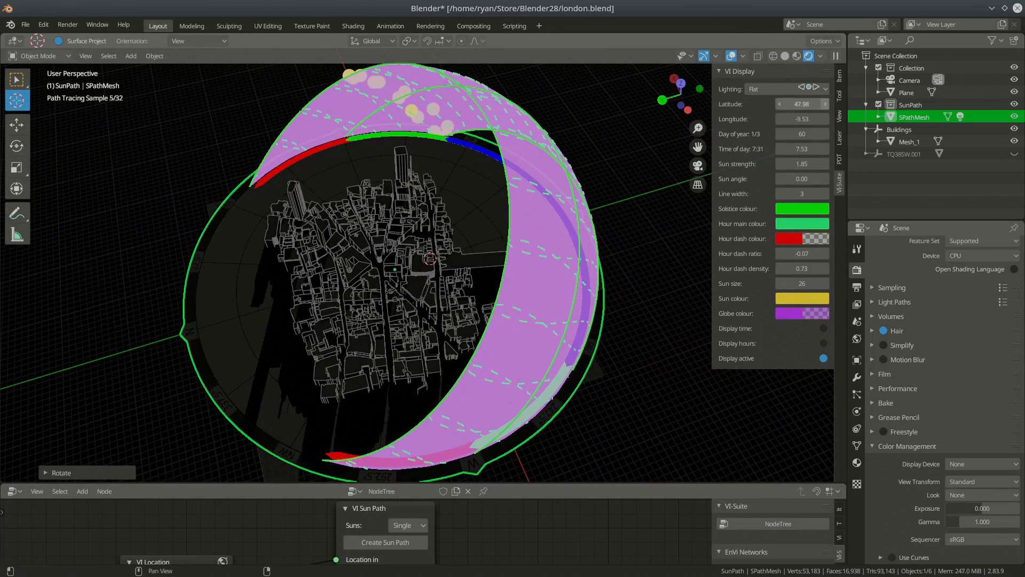
pyautogui.click(785, 56)
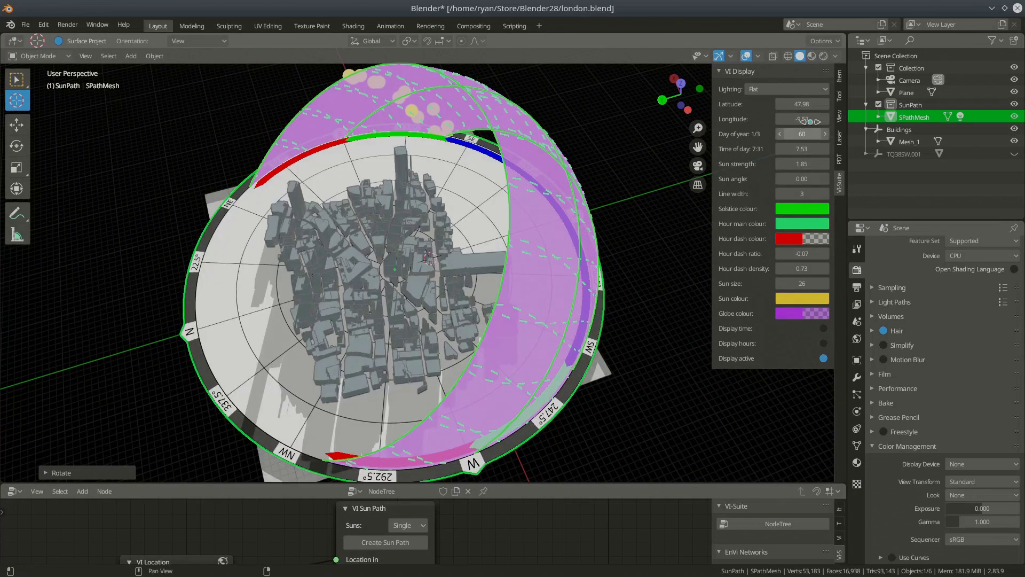
pyautogui.moveTo(802, 149); pyautogui.dragTo(767, 149)
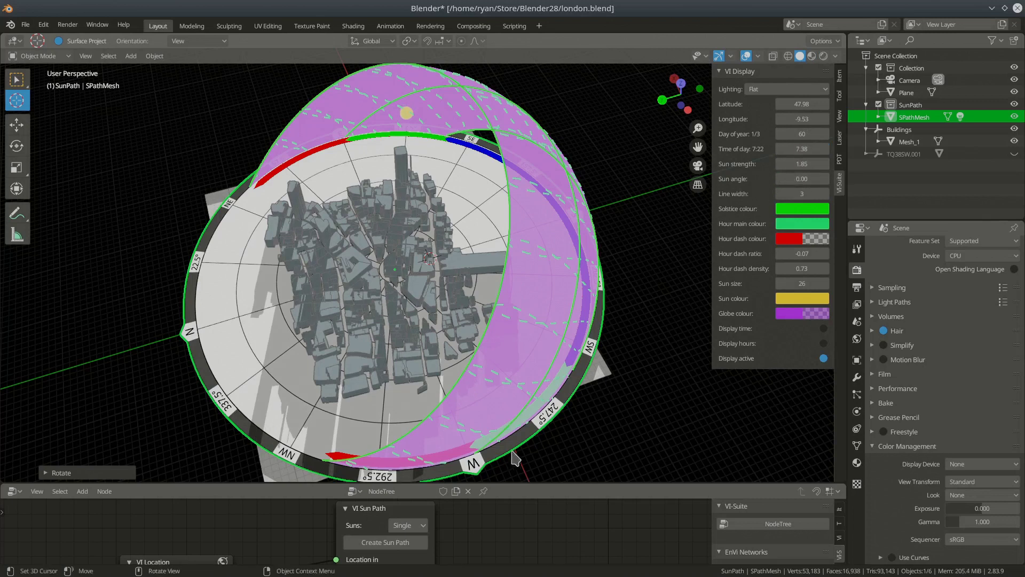
# - Keyframe the time of day at frame 1 and replace the node editor with an enlarged Timeline
pyautogui.moveTo(365, 366); pyautogui.dragTo(387, 339, button='middle')
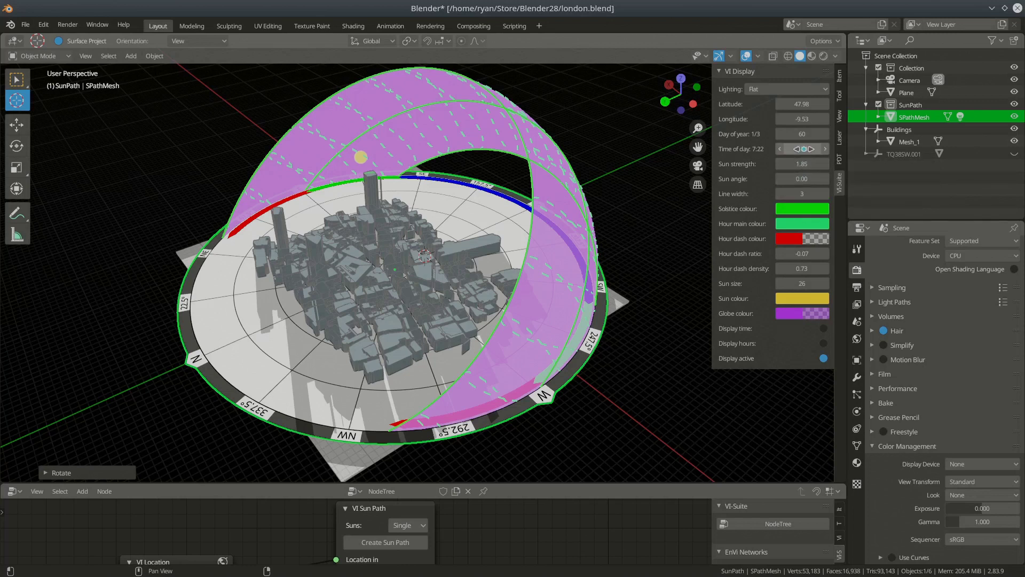
pyautogui.click(803, 149)
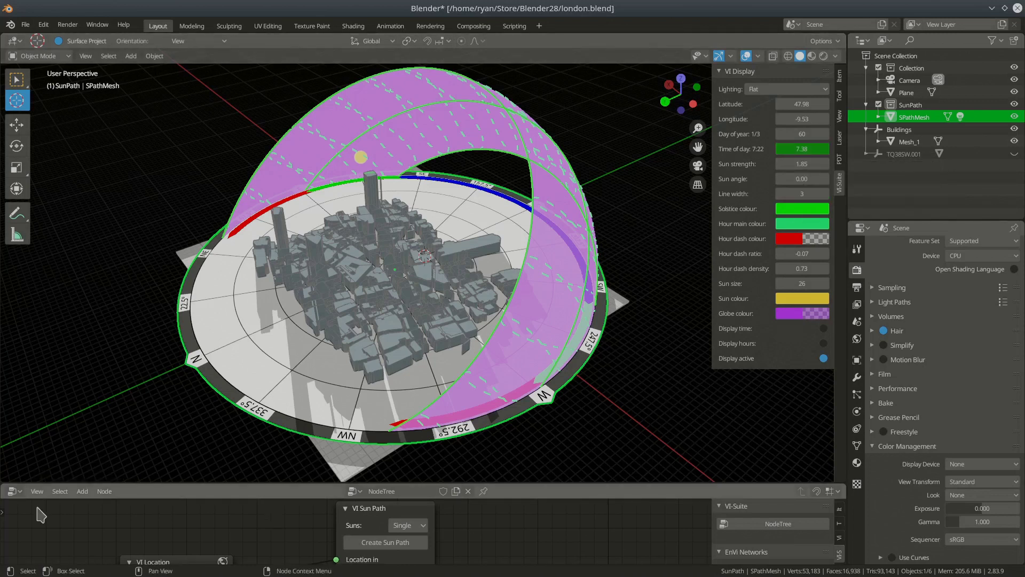
pyautogui.click(15, 490)
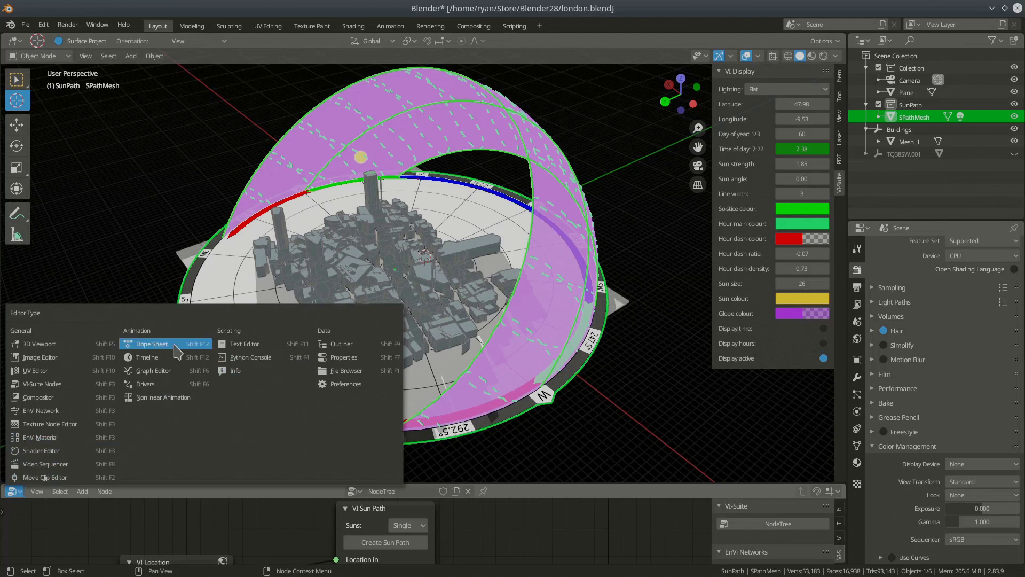
pyautogui.click(148, 356)
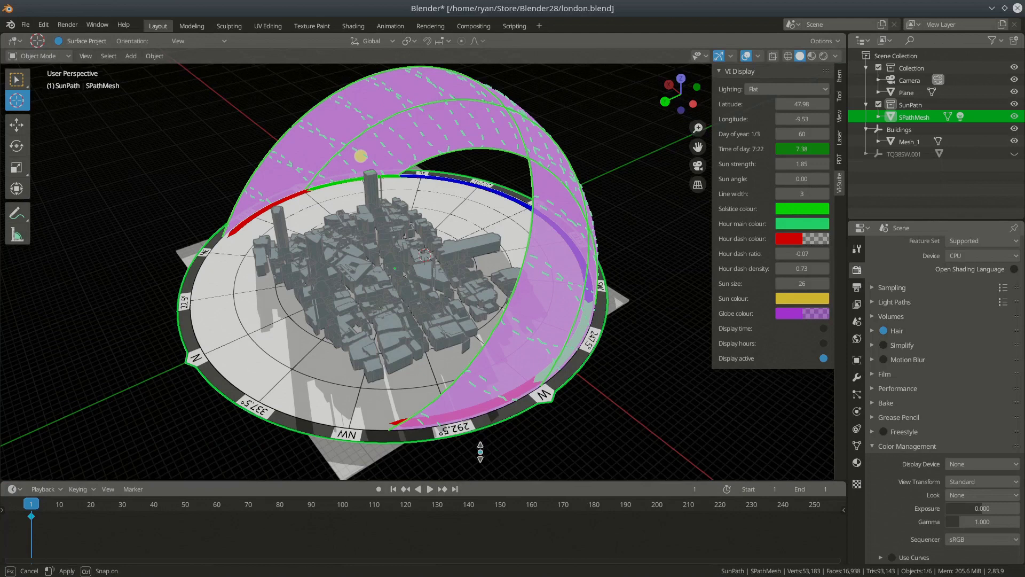
pyautogui.moveTo(481, 482); pyautogui.dragTo(480, 416)
# - Set the animation's end frame to 10 and go to frame 10
pyautogui.keyDown('ctrl'); pyautogui.scroll(8, 836, 431); pyautogui.keyUp('ctrl')
pyautogui.keyDown('ctrl'); pyautogui.scroll(1, 836, 432); pyautogui.keyUp('ctrl')
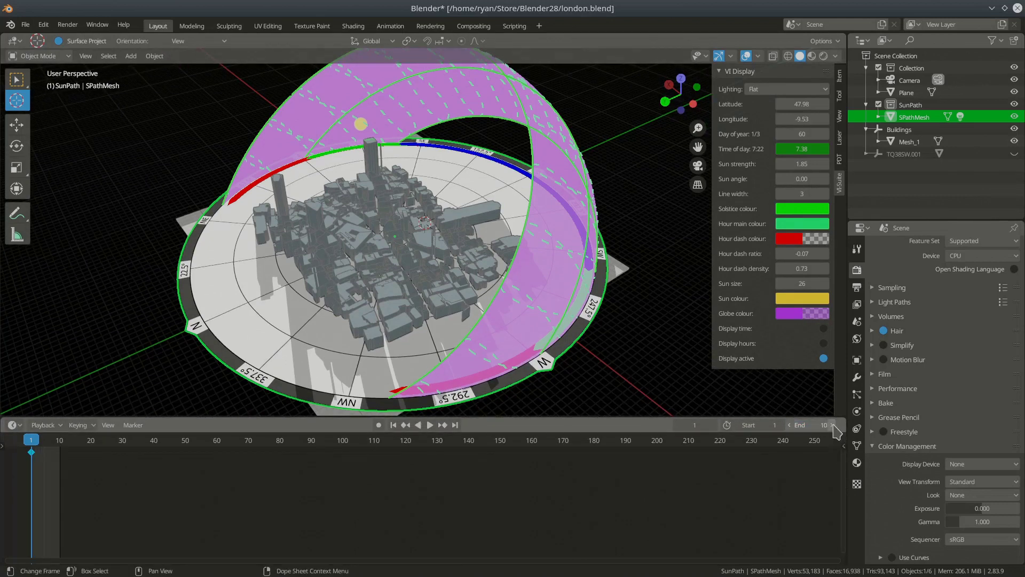
pyautogui.keyDown('ctrl'); pyautogui.scroll(9, 714, 429); pyautogui.keyUp('ctrl')
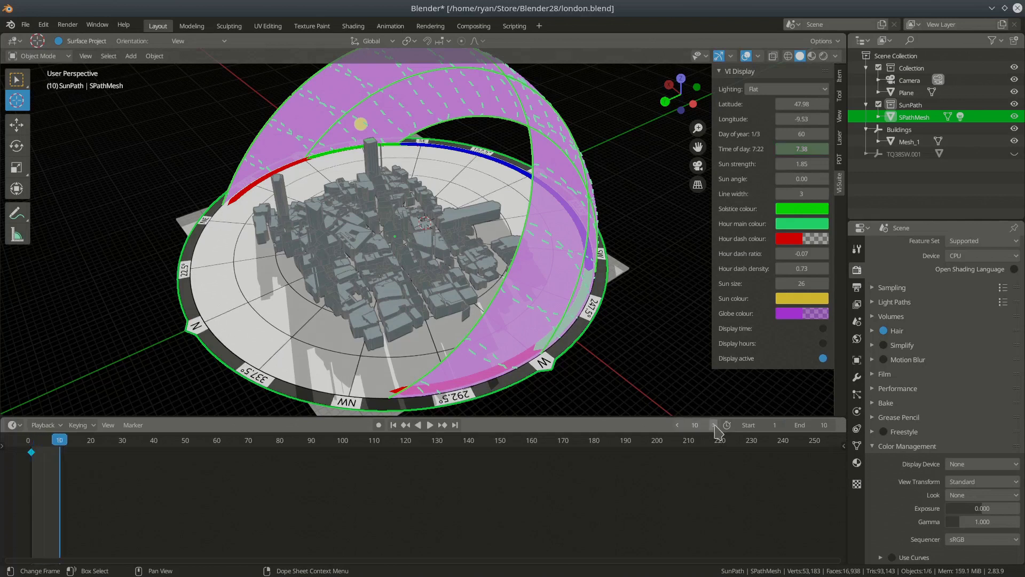
# - Set the time of day to 15.00 and keyframe it at frame 10
pyautogui.click(800, 149)
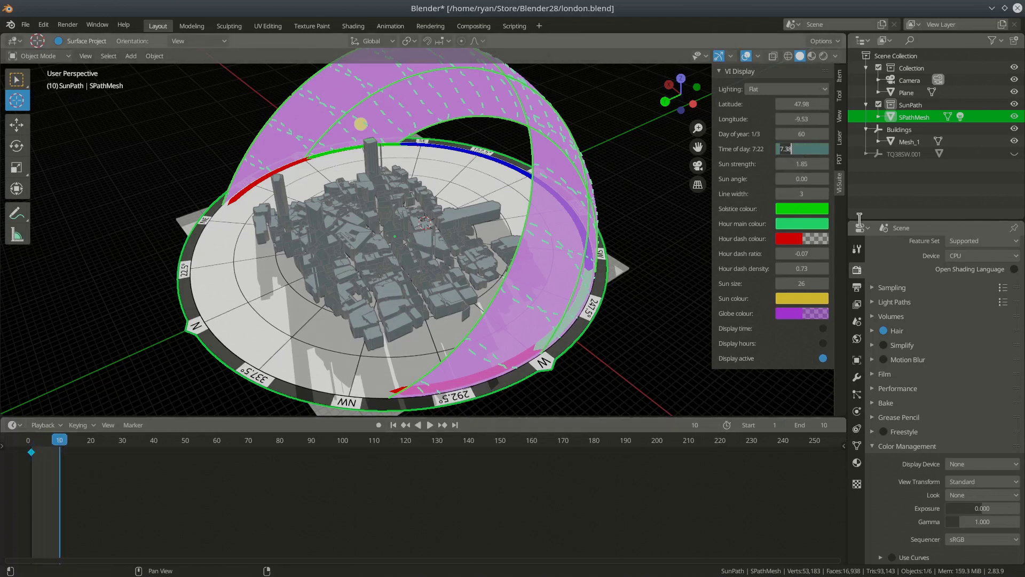
pyautogui.press('Return')
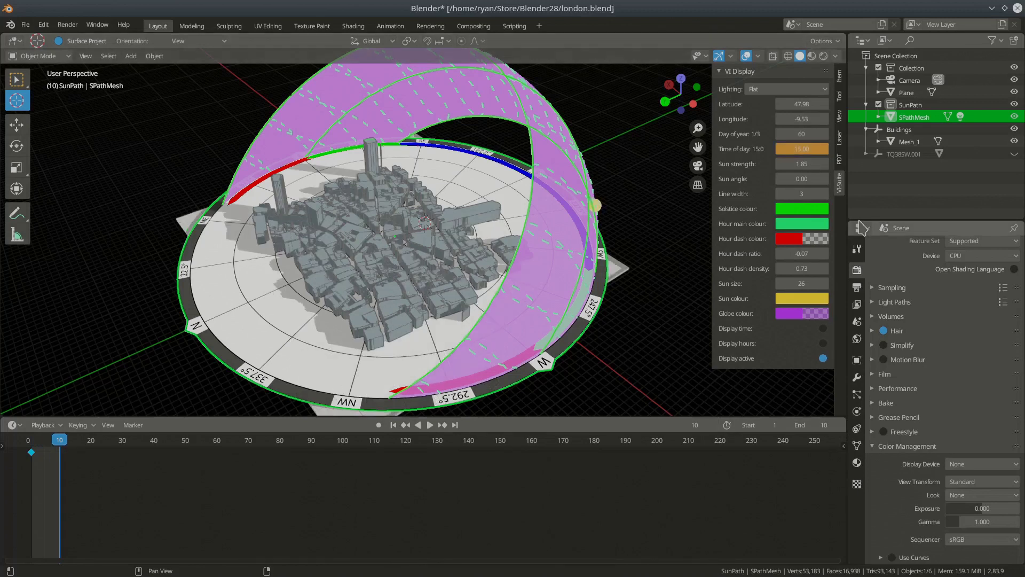
pyautogui.press('i')
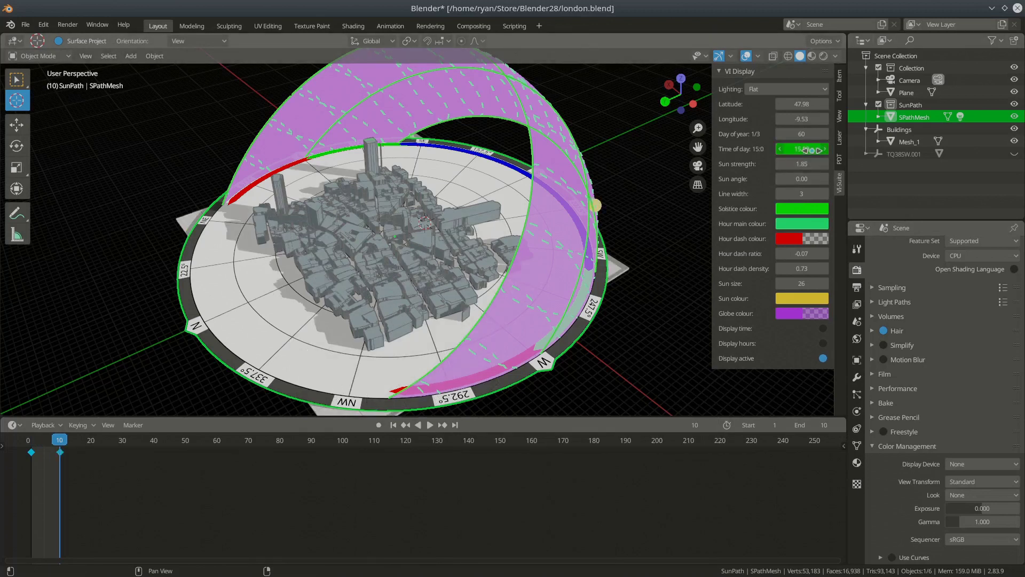
# - Play the time-of-day animation, step back through its frames and replay it from another angle
pyautogui.press('space')
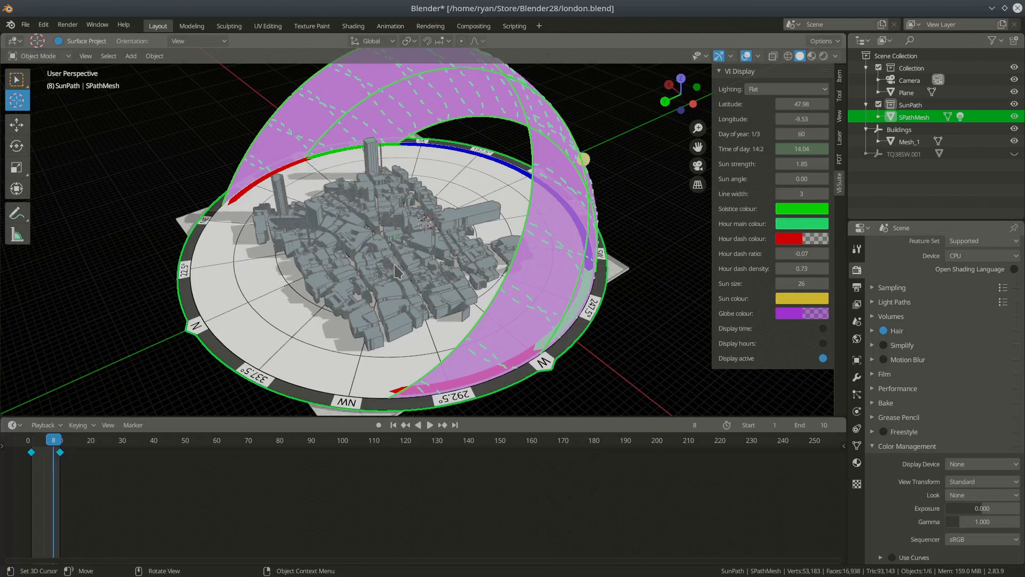
pyautogui.press('Left')
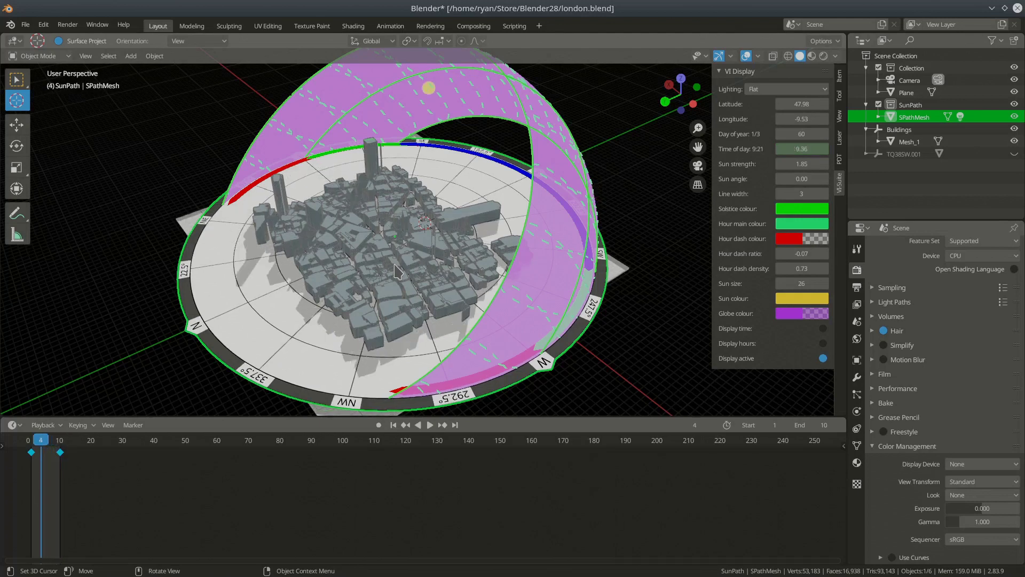
pyautogui.press('space')
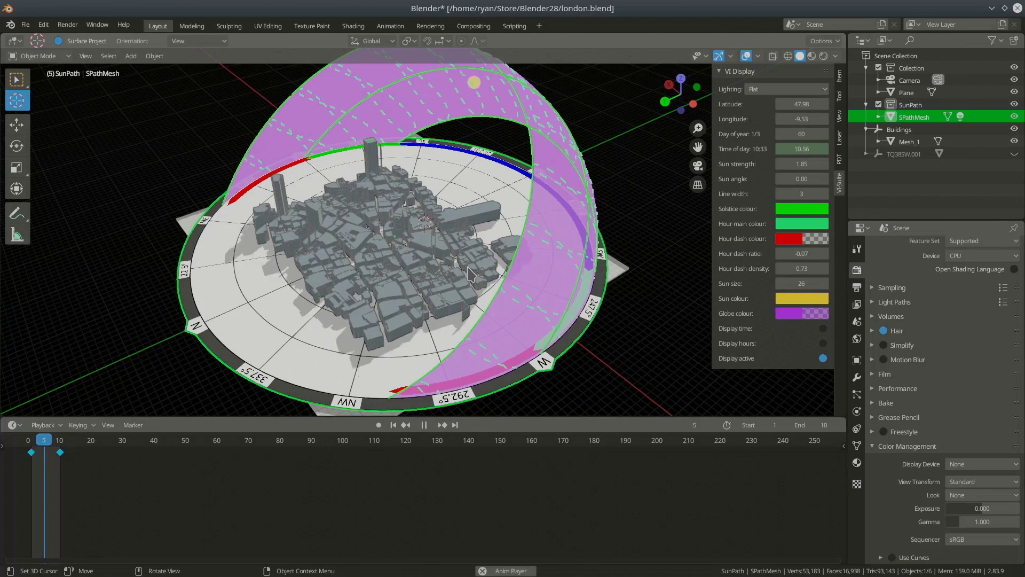
pyautogui.moveTo(468, 273)
pyautogui.mouseDown(button='middle')
pyautogui.moveTo(456, 278)
pyautogui.moveTo(470, 269)
pyautogui.mouseUp(button='middle')
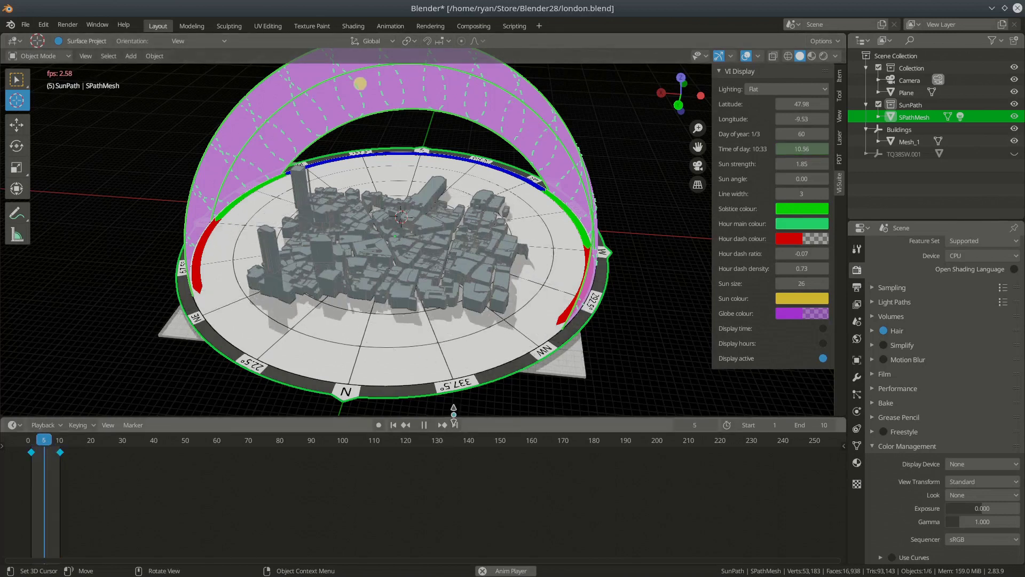
# - Try moving the sun path mesh during playback, and shrink the Timeline to give the 3D view more room
pyautogui.press('g')
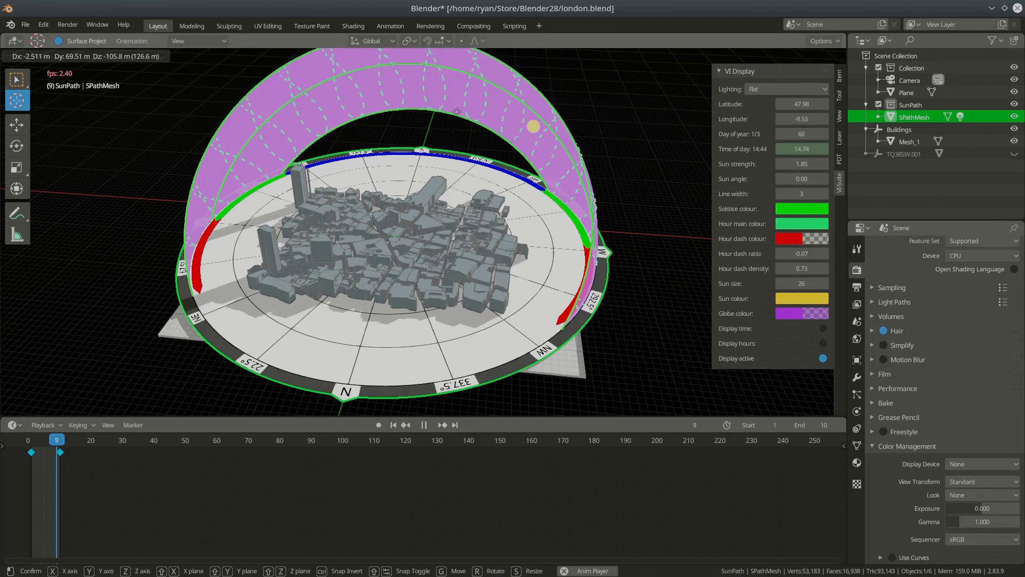
pyautogui.click(523, 440)
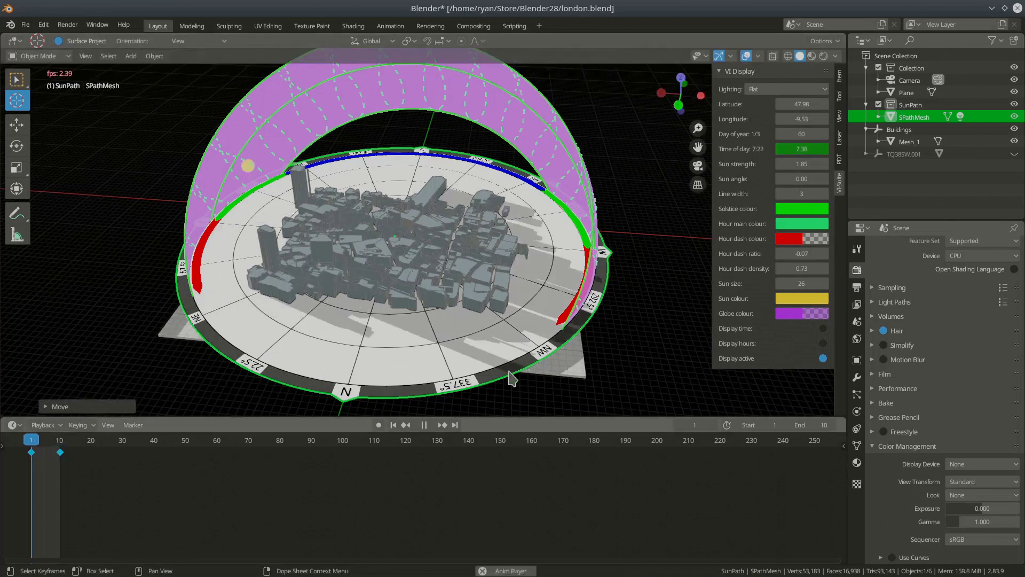
pyautogui.moveTo(510, 419); pyautogui.dragTo(506, 515)
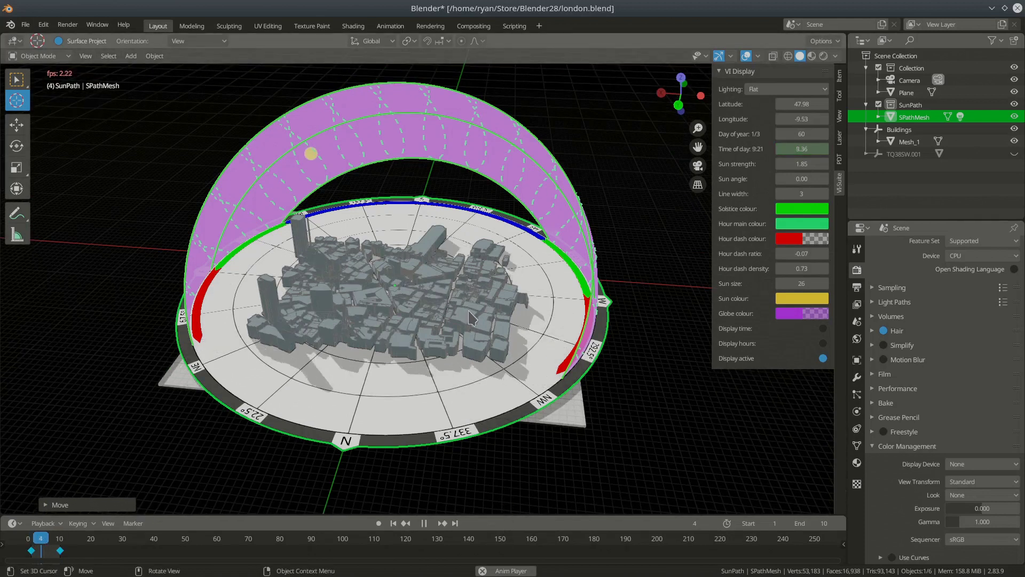
pyautogui.moveTo(454, 327); pyautogui.dragTo(417, 325, button='middle')
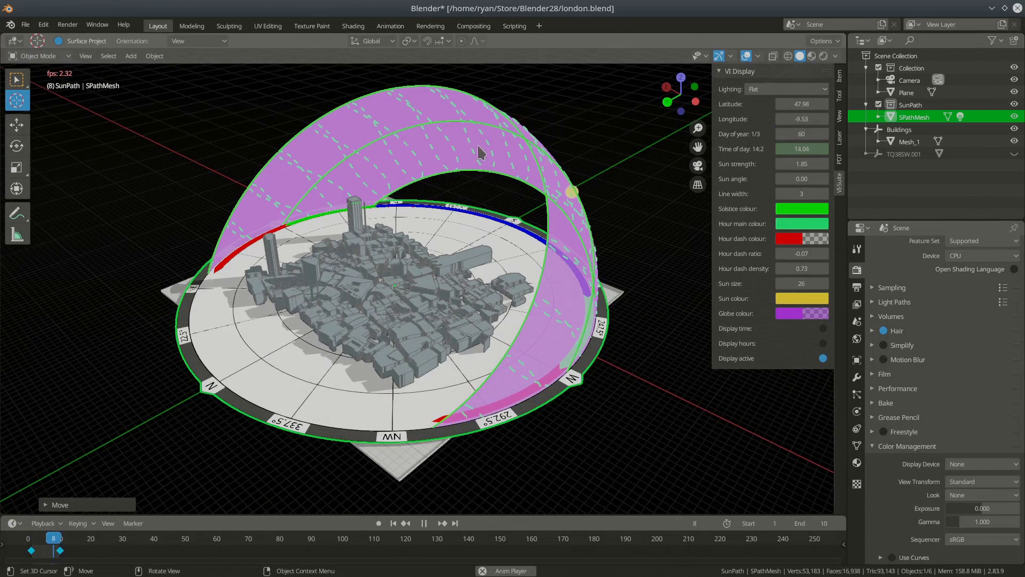
# - Show the city model and sun path in rendered shading and stop the time-of-day animation
pyautogui.click(823, 56)
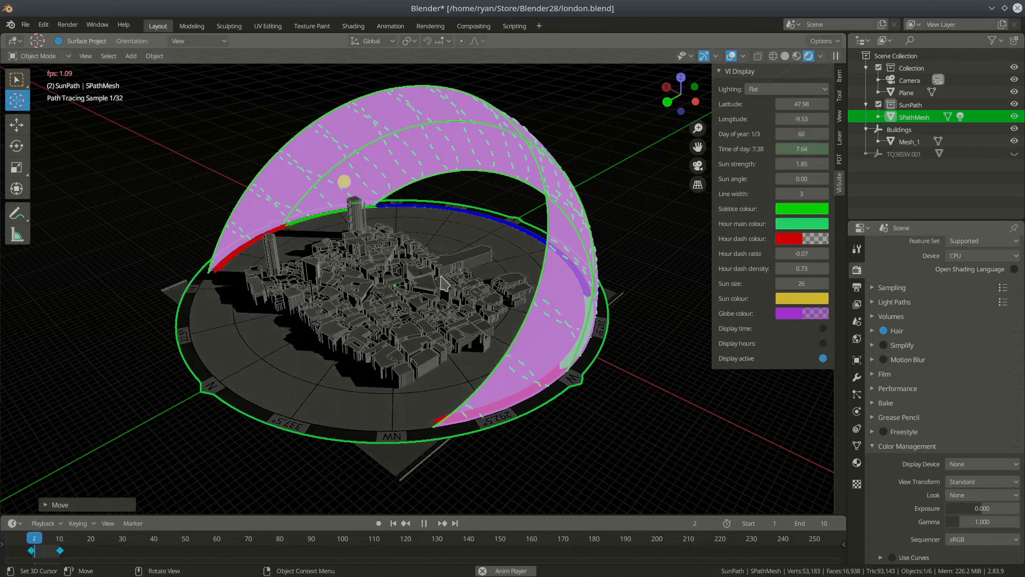
pyautogui.press('space')
pyautogui.moveTo(441, 283); pyautogui.dragTo(397, 360, button='middle')
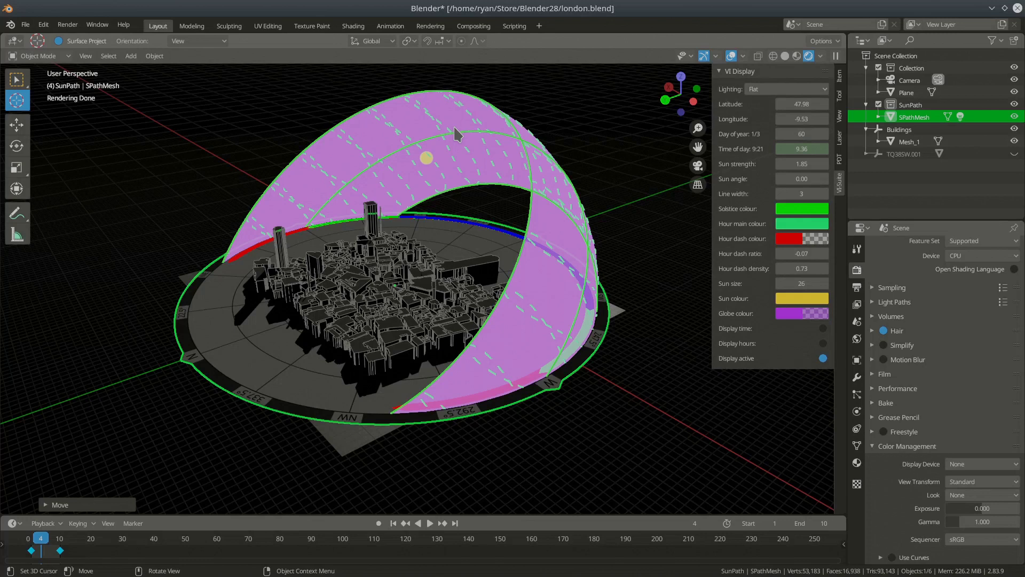
# - Make a viewport render image of the current sun path view and close the render window
pyautogui.click(68, 24)
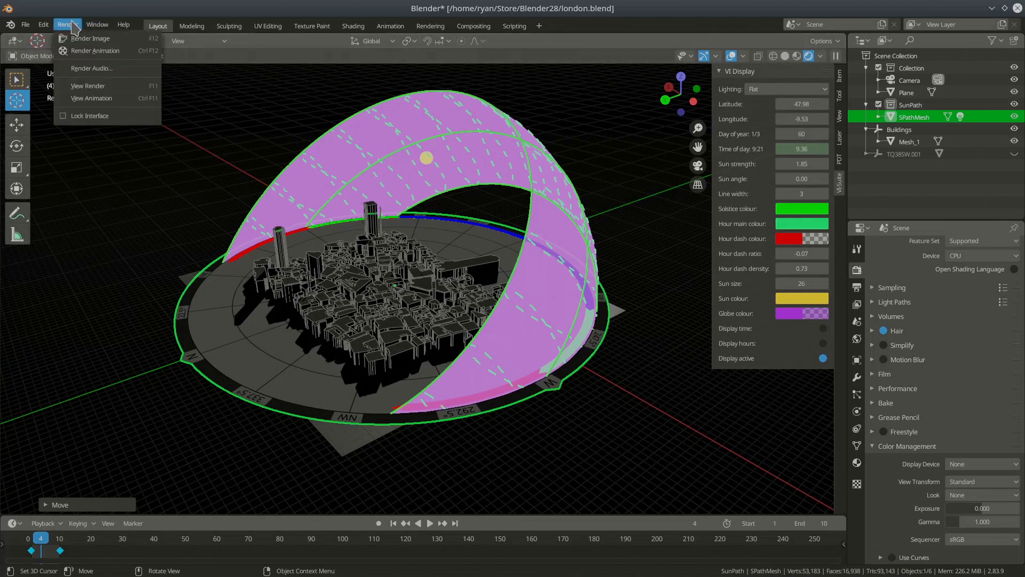
pyautogui.moveTo(96, 25)
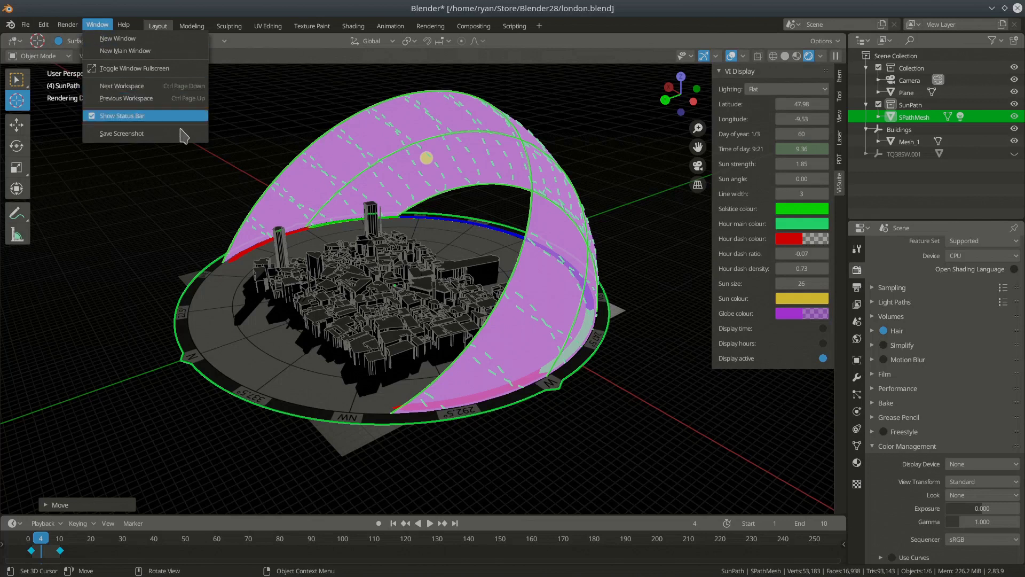
pyautogui.click(85, 56)
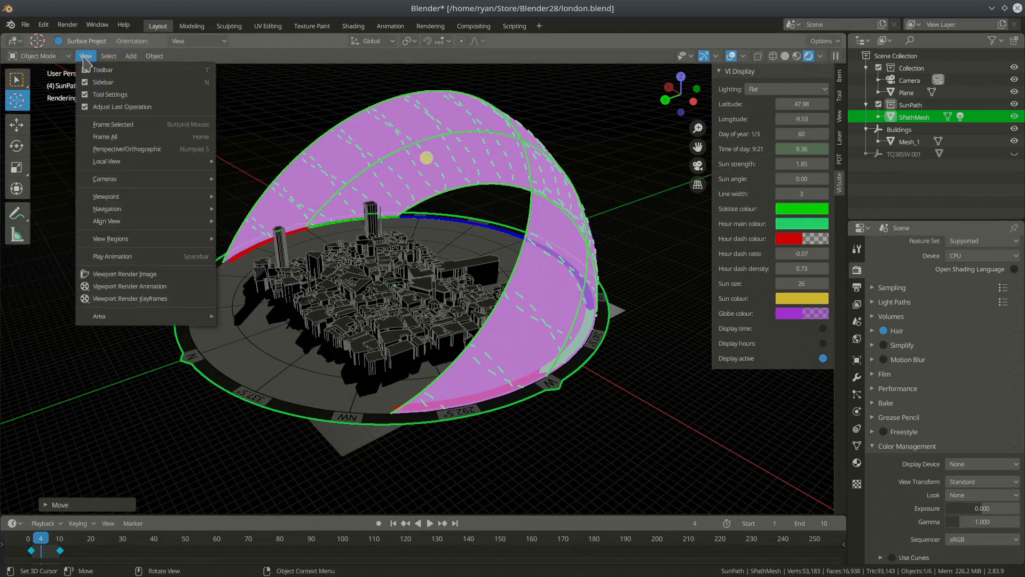
pyautogui.click(115, 274)
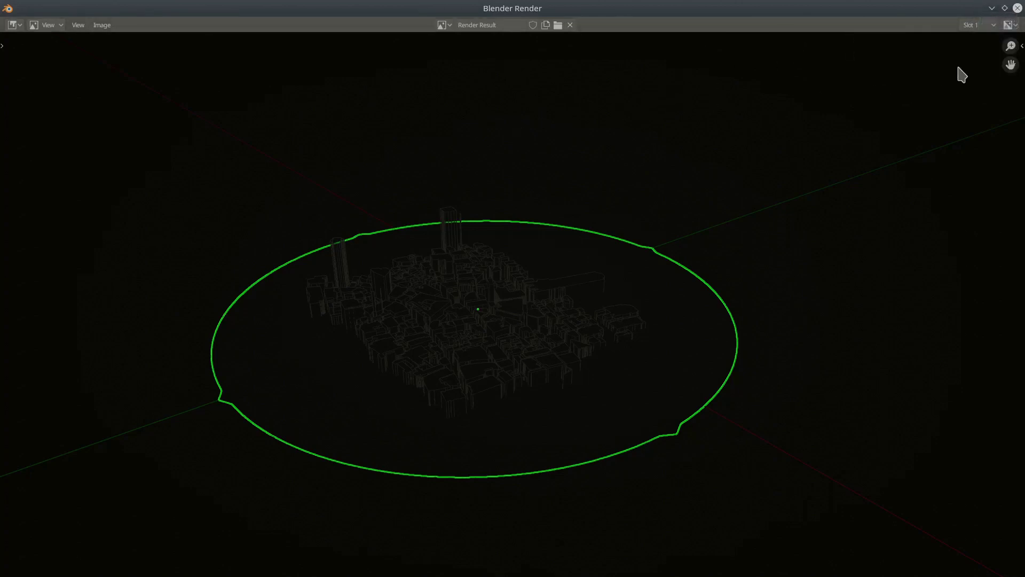
pyautogui.click(1017, 8)
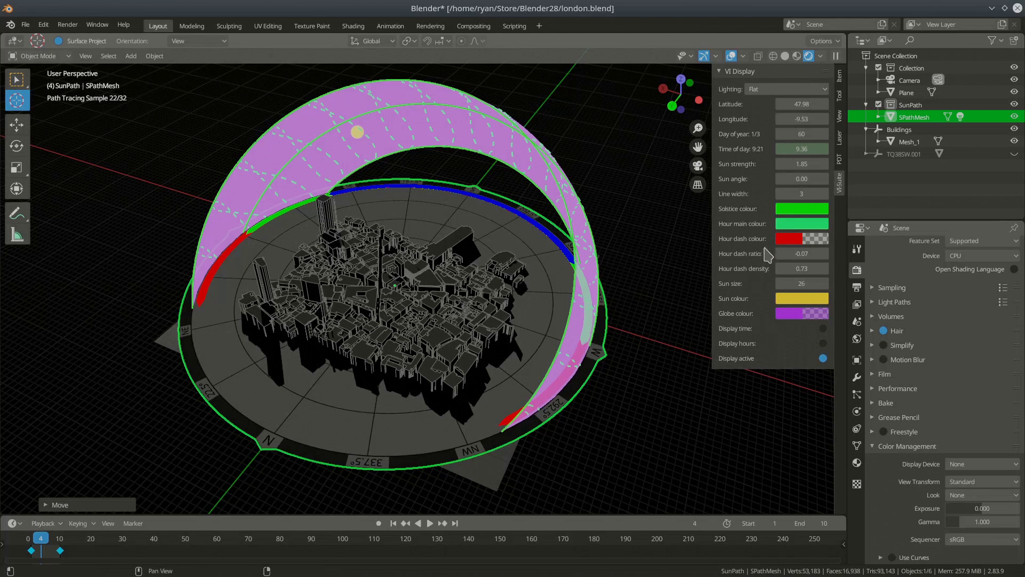
# - Set the sun strength to 8.00 and check the lit city model in the rendered view
pyautogui.click(801, 163)
pyautogui.moveTo(801, 163); pyautogui.dragTo(867, 164)
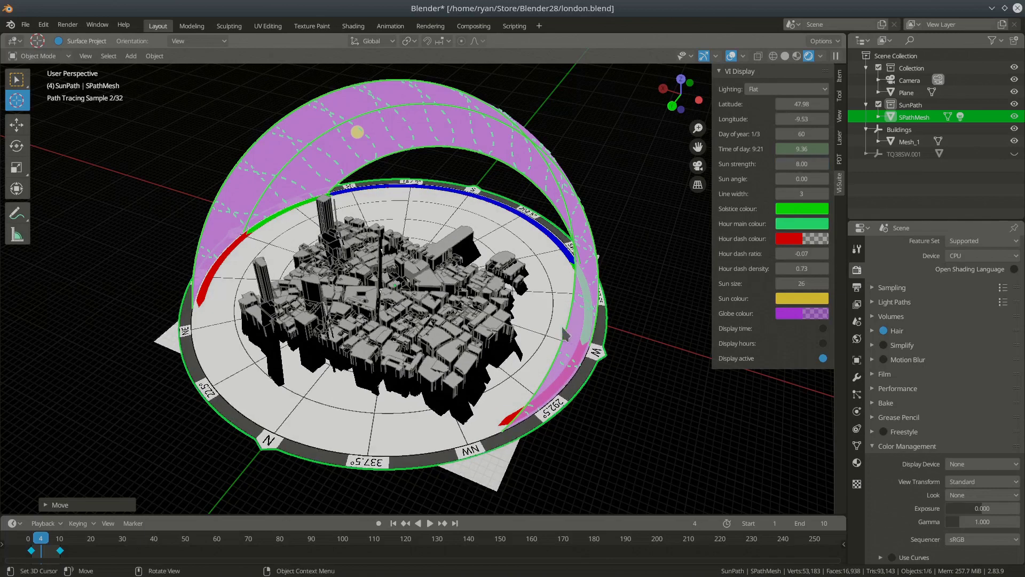
pyautogui.moveTo(395, 376); pyautogui.dragTo(417, 398, button='middle')
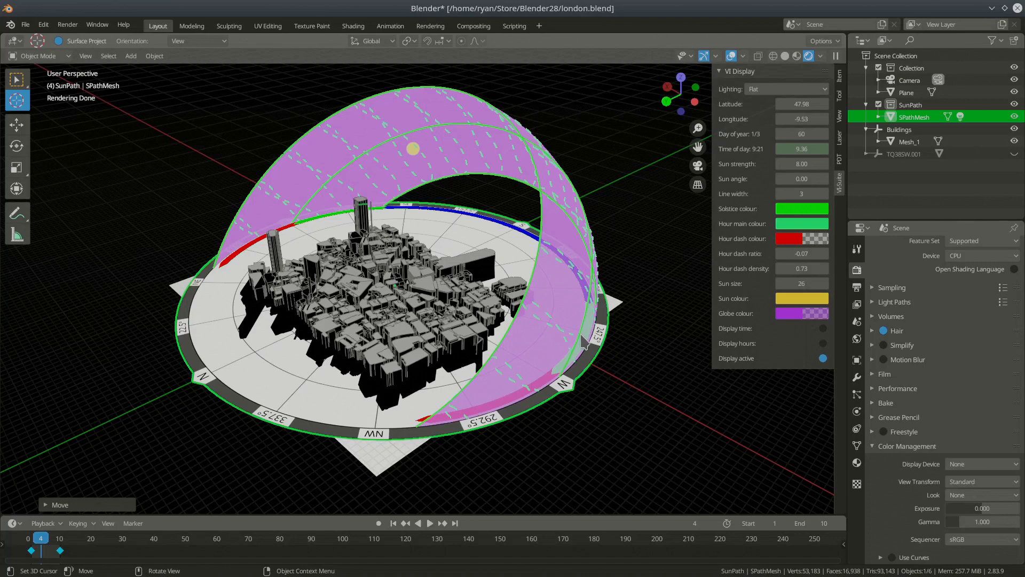
# - Return the viewport to solid shading and play the time-of-day animation from the top view
pyautogui.moveTo(517, 272)
pyautogui.mouseDown(button='middle')
pyautogui.moveTo(382, 348)
pyautogui.moveTo(374, 342)
pyautogui.mouseUp(button='middle')
pyautogui.moveTo(498, 261); pyautogui.dragTo(428, 331, button='middle')
pyautogui.press('KP_7')
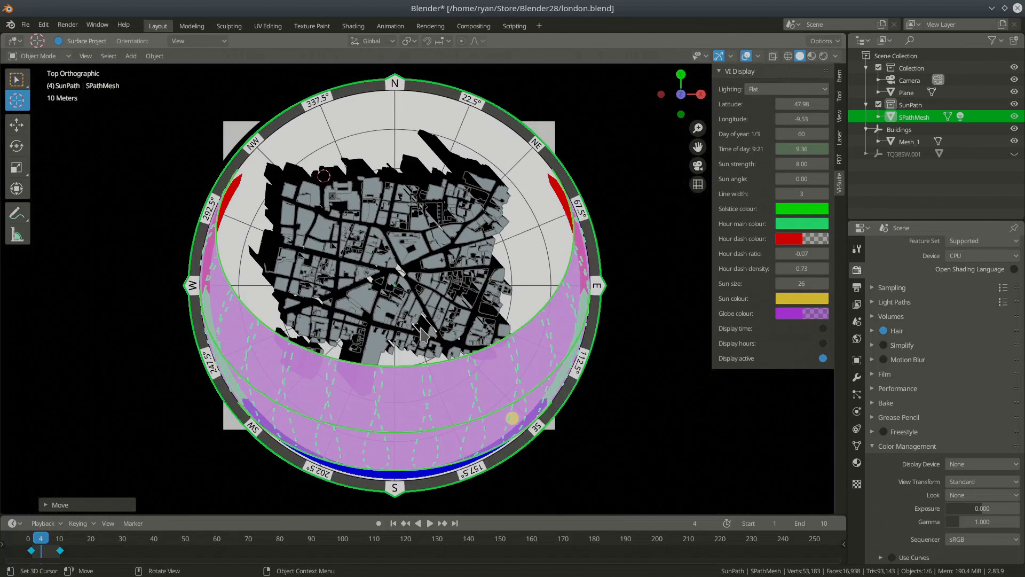
pyautogui.press('space')
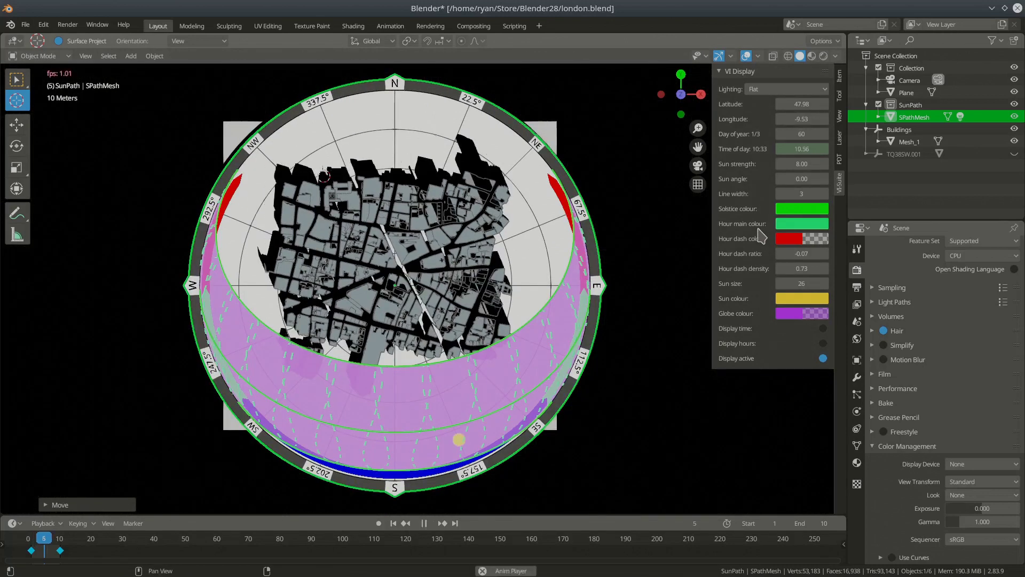